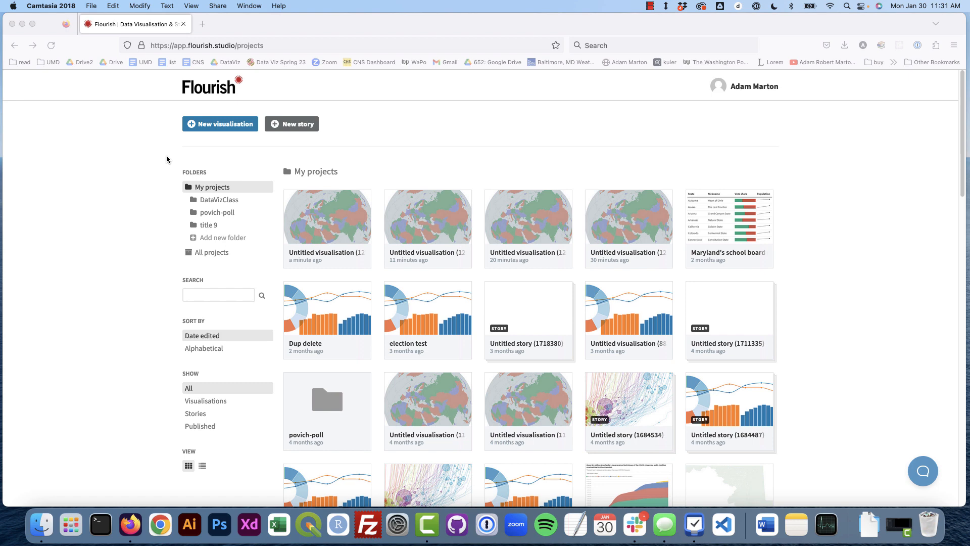
Start a new visualisation and find the Projection map starting points among the templates.
{"action": "left_click", "coordinate": [211, 131]}
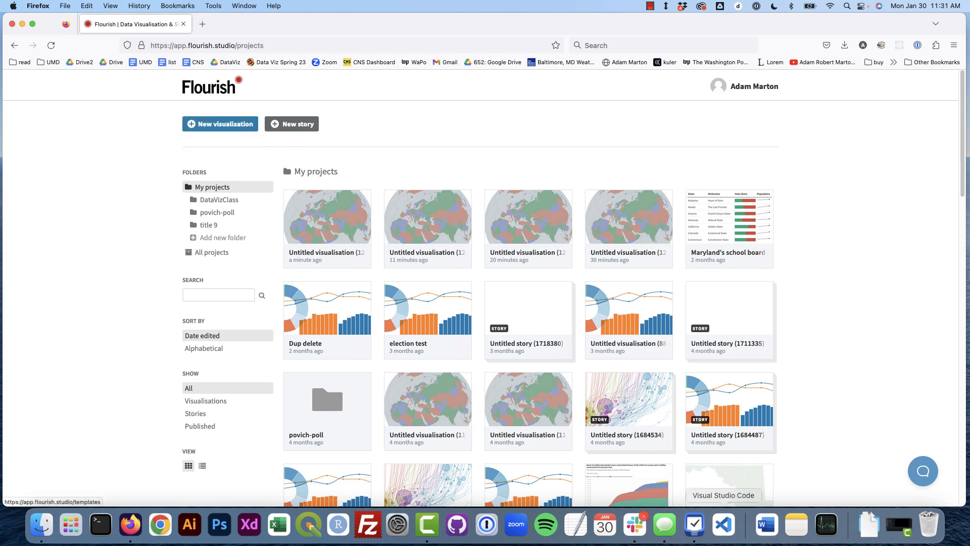
{"action": "left_click", "coordinate": [209, 127]}
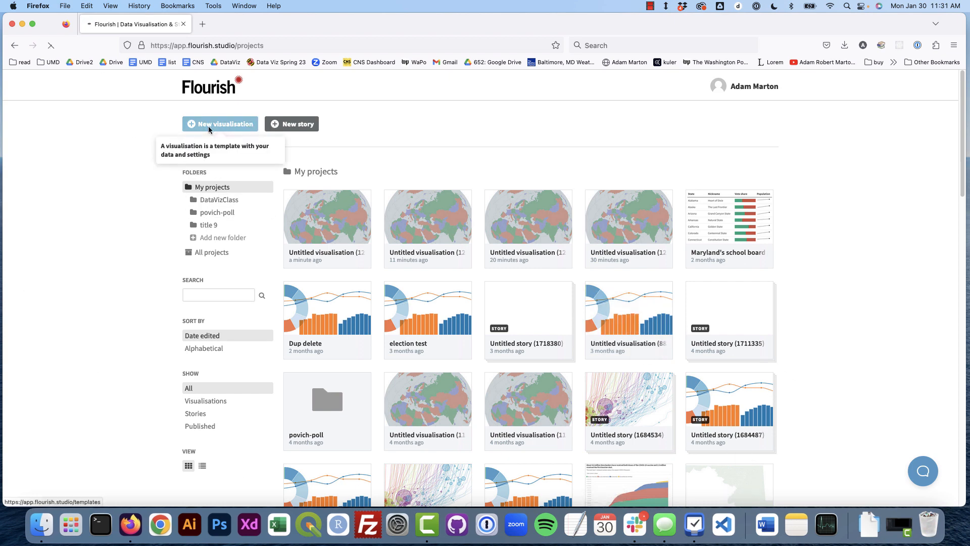
{"action": "scroll", "coordinate": [187, 320], "scroll_direction": "down", "scroll_amount": 10}
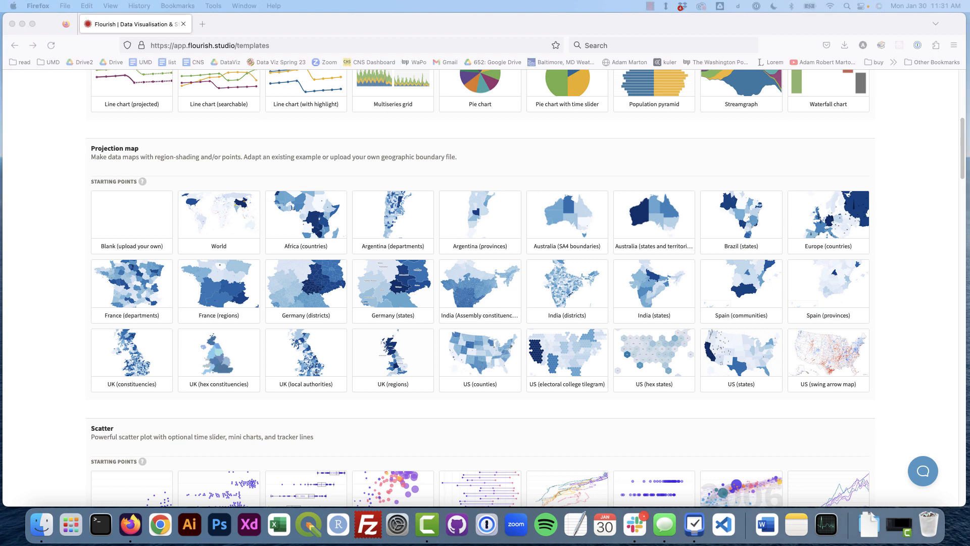
Switch to the fatal force Google Sheet, review its Maryland-filtered rows from start to end and count the entries in the name column.
{"action": "left_click_drag", "start_coordinate": [157, 80], "coordinate": [360, 23]}
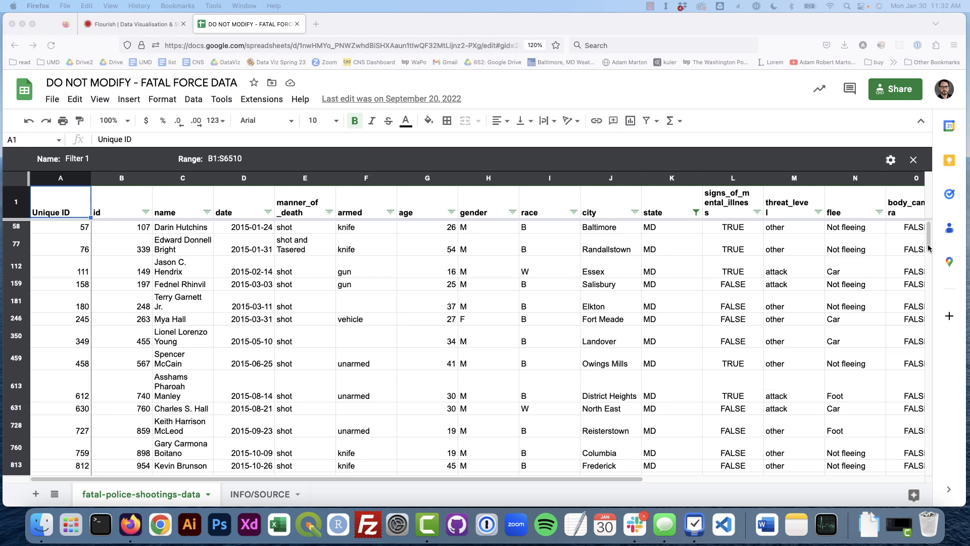
{"action": "left_click_drag", "start_coordinate": [928, 248], "coordinate": [921, 208]}
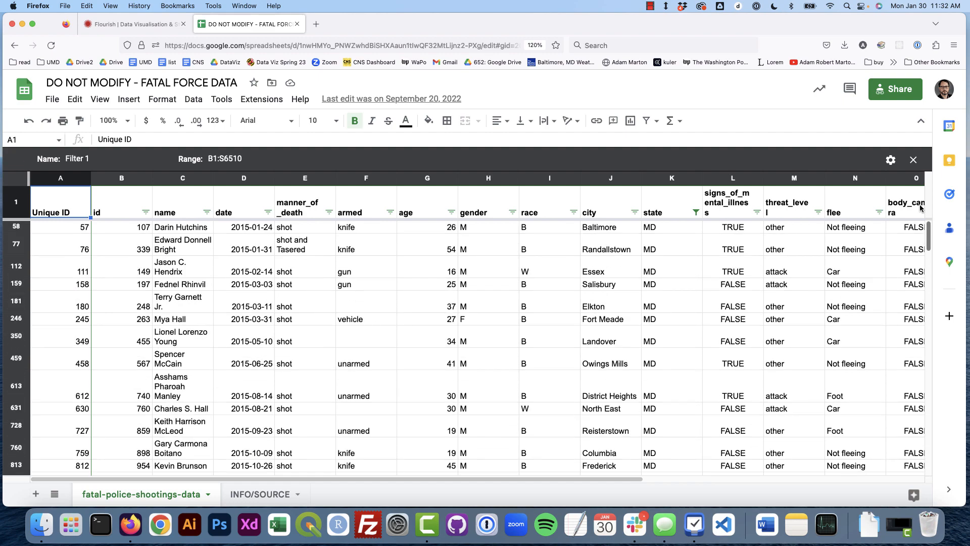
{"action": "left_click_drag", "start_coordinate": [930, 233], "coordinate": [946, 467]}
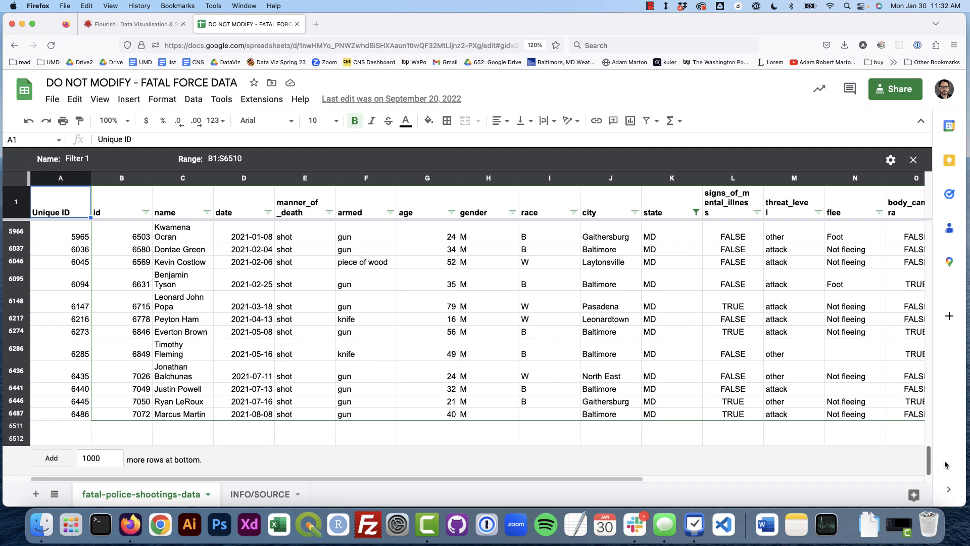
{"action": "scroll", "coordinate": [920, 293], "scroll_direction": "up", "scroll_amount": 20}
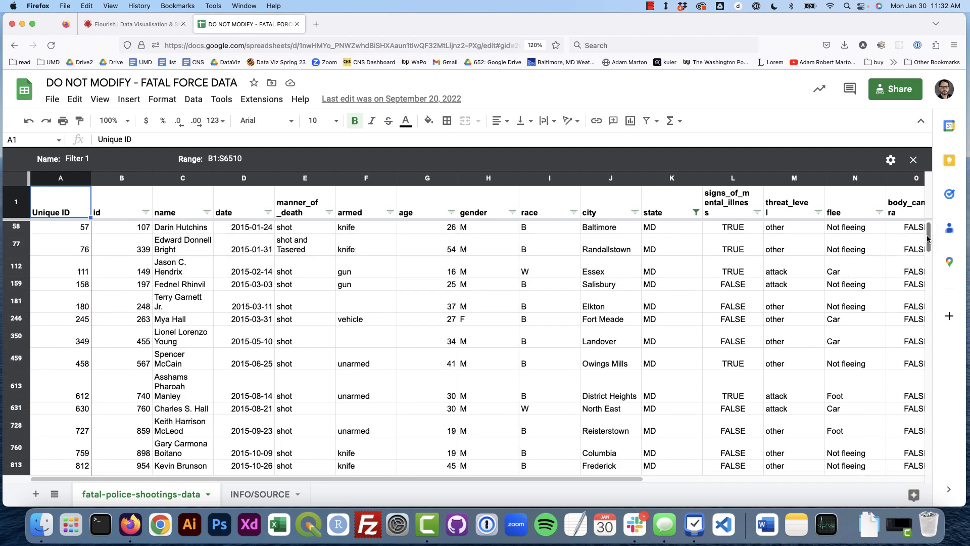
{"action": "left_click_drag", "start_coordinate": [200, 229], "coordinate": [196, 416]}
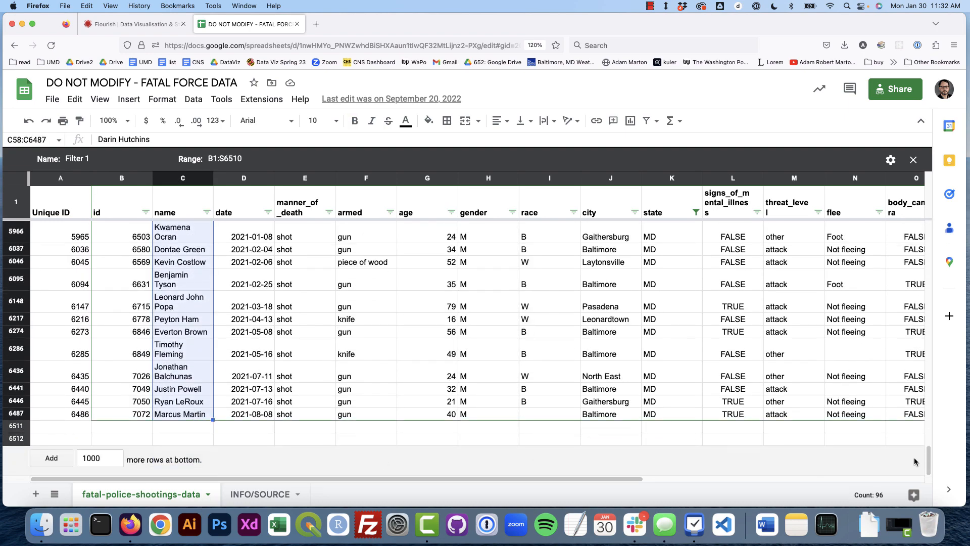
{"action": "left_click_drag", "start_coordinate": [929, 461], "coordinate": [920, 209]}
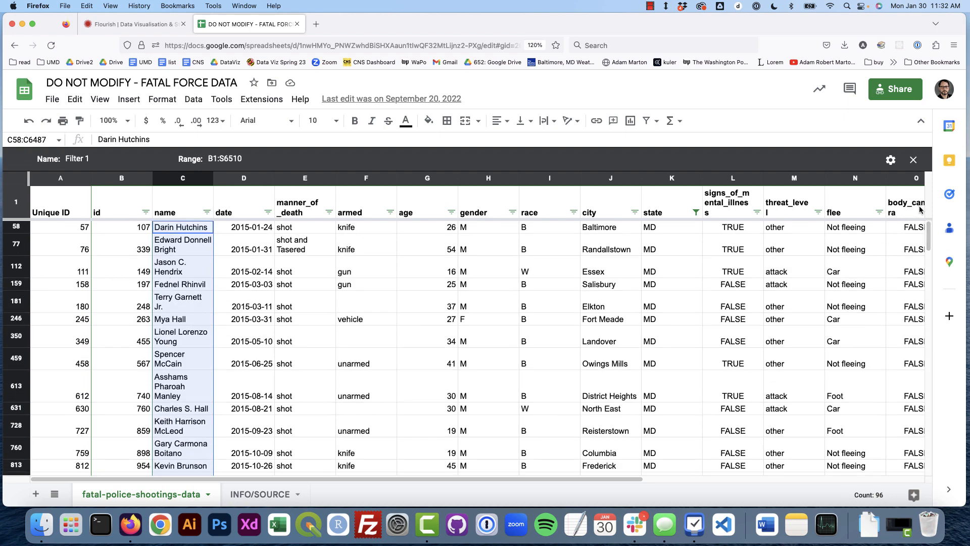
{"action": "left_click", "coordinate": [295, 393]}
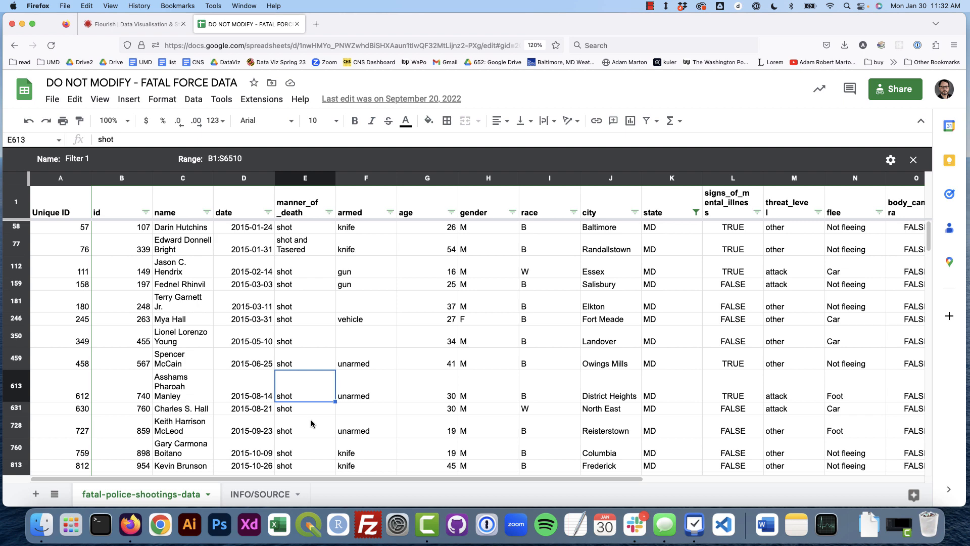
Switch back to Flourish and create a projection map from the US (counties) starting point.
{"action": "left_click", "coordinate": [143, 26]}
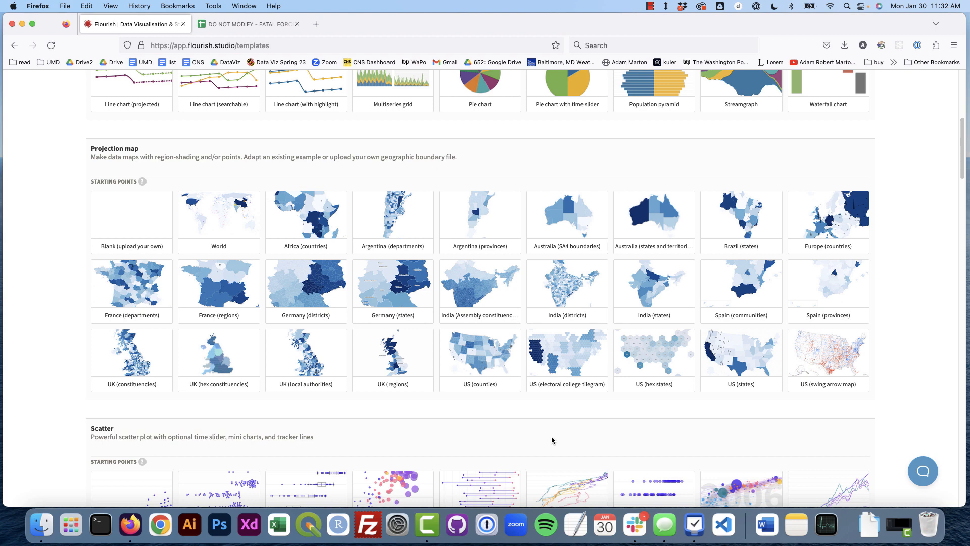
{"action": "left_click", "coordinate": [492, 351]}
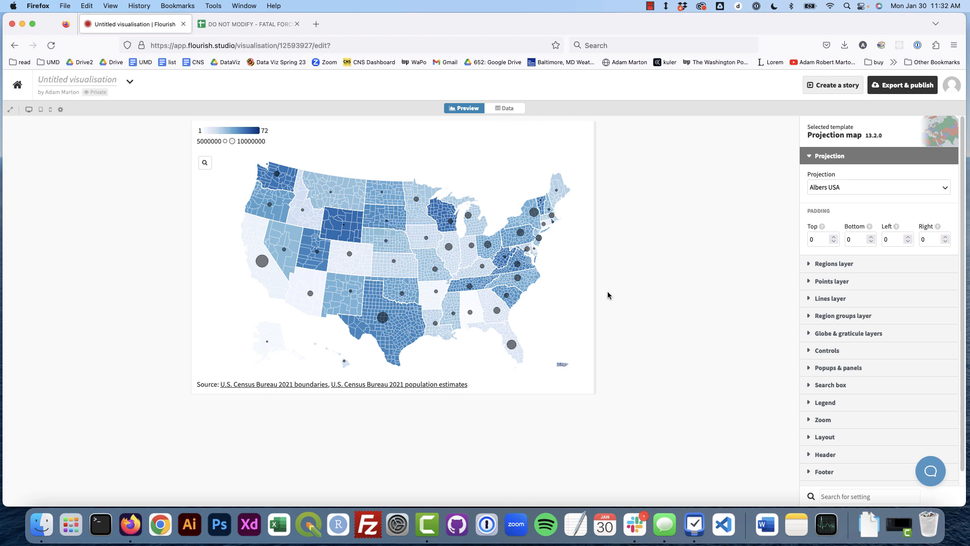
Examine the Regions, Points, Lines and Regions geometry data sheets and compare them with the map preview.
{"action": "left_click", "coordinate": [507, 108]}
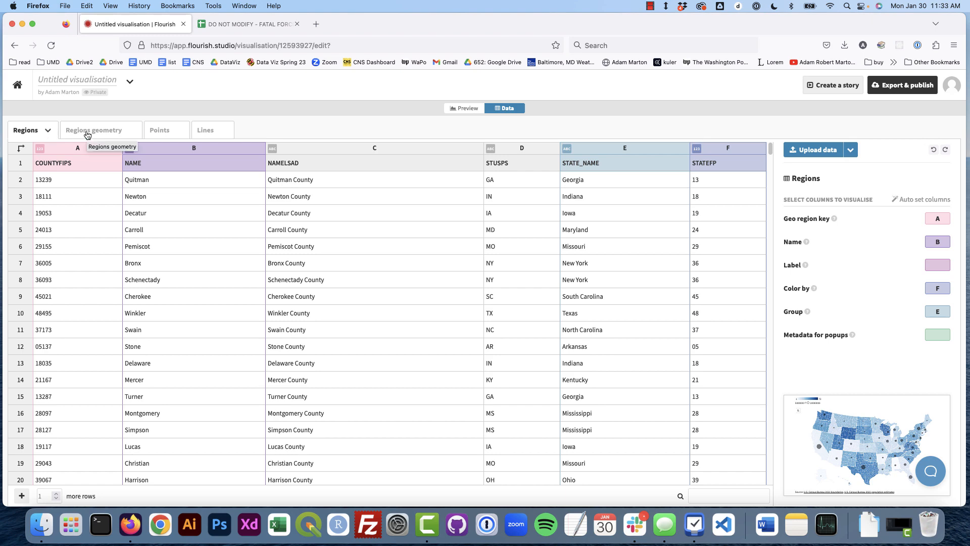
{"action": "left_click", "coordinate": [463, 109]}
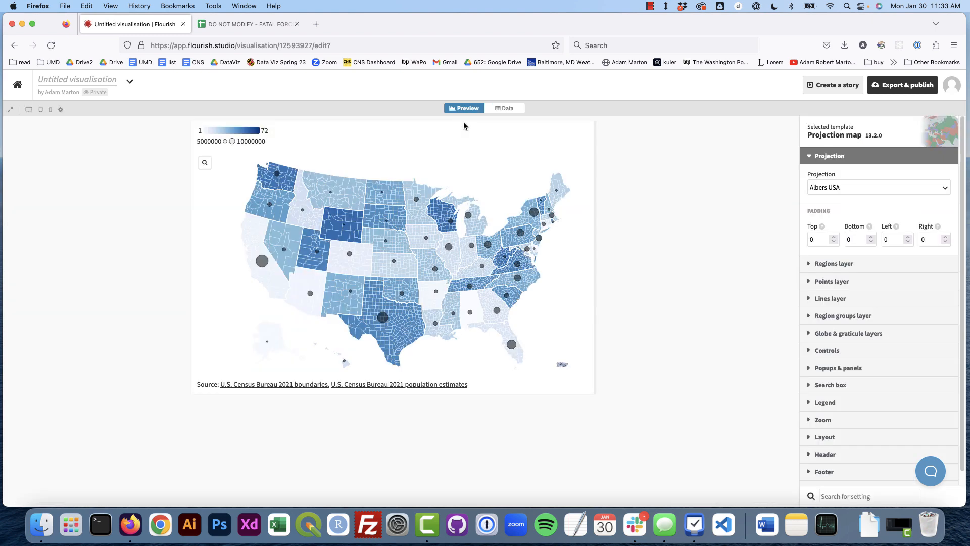
{"action": "left_click", "coordinate": [504, 109]}
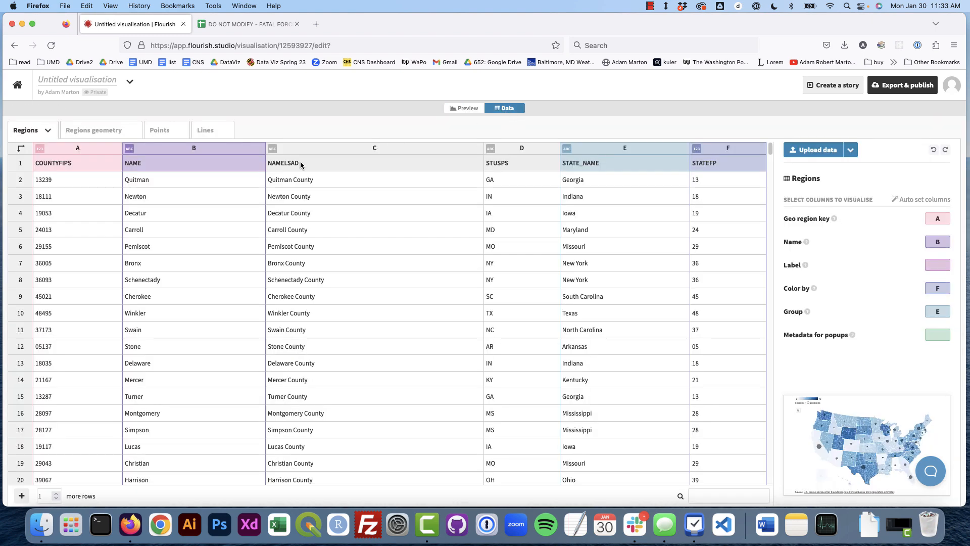
{"action": "left_click", "coordinate": [169, 132]}
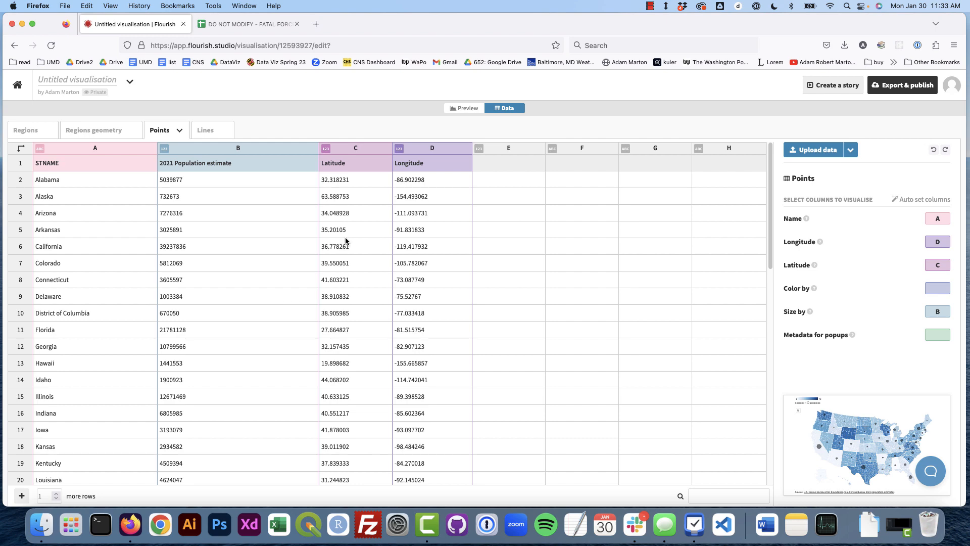
{"action": "left_click", "coordinate": [464, 108]}
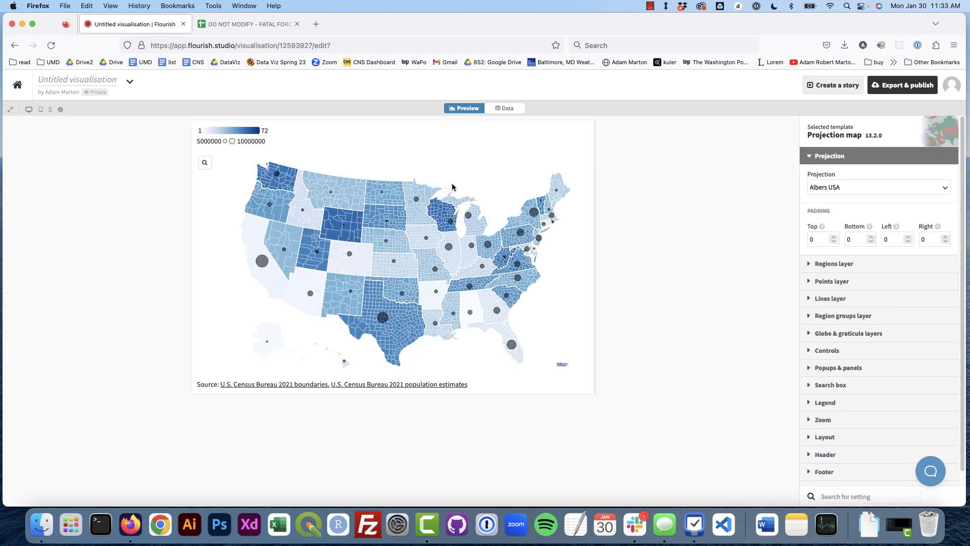
{"action": "left_click", "coordinate": [505, 108]}
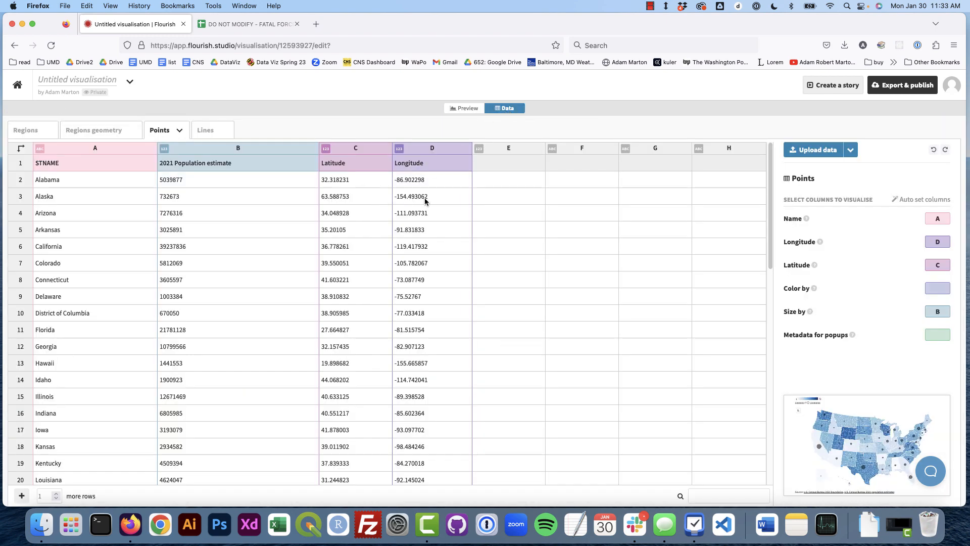
{"action": "left_click", "coordinate": [205, 134]}
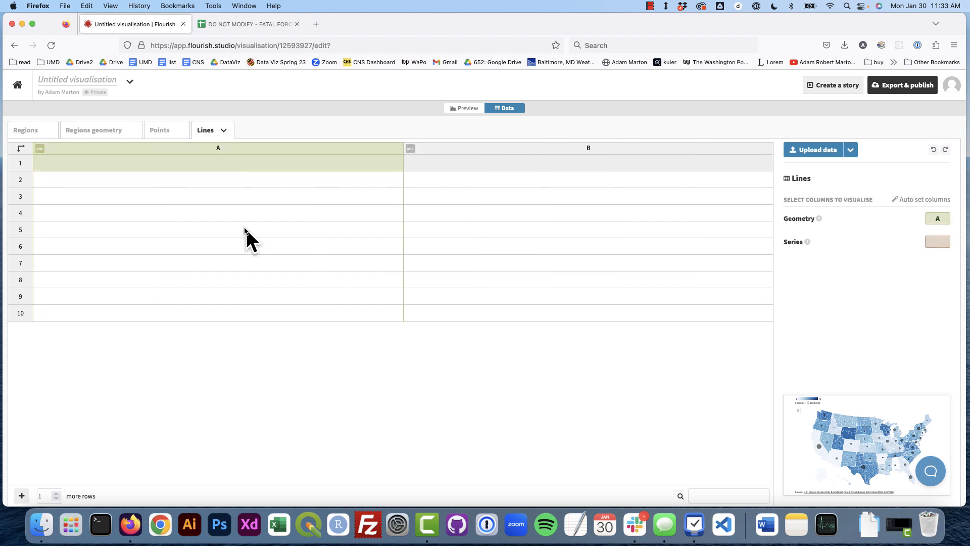
{"action": "left_click", "coordinate": [172, 133]}
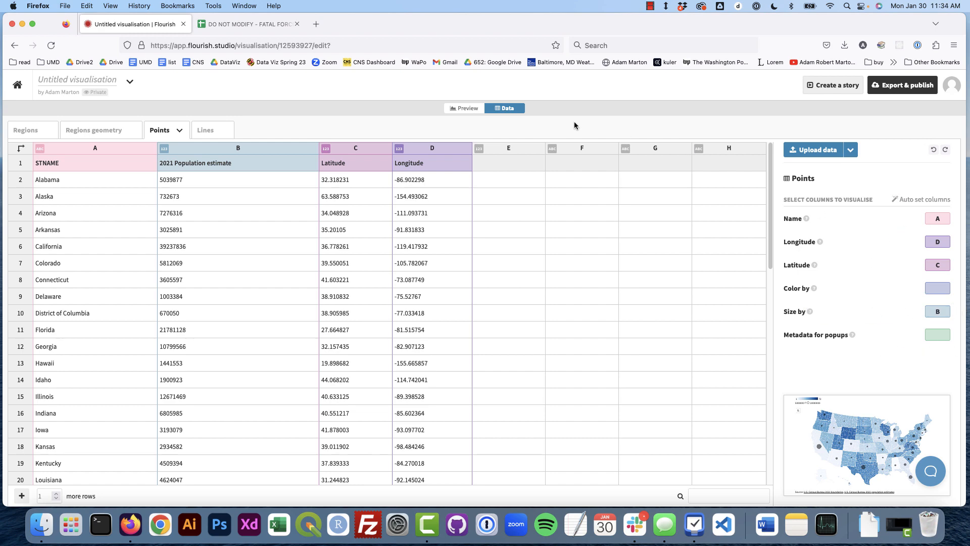
{"action": "left_click", "coordinate": [96, 130]}
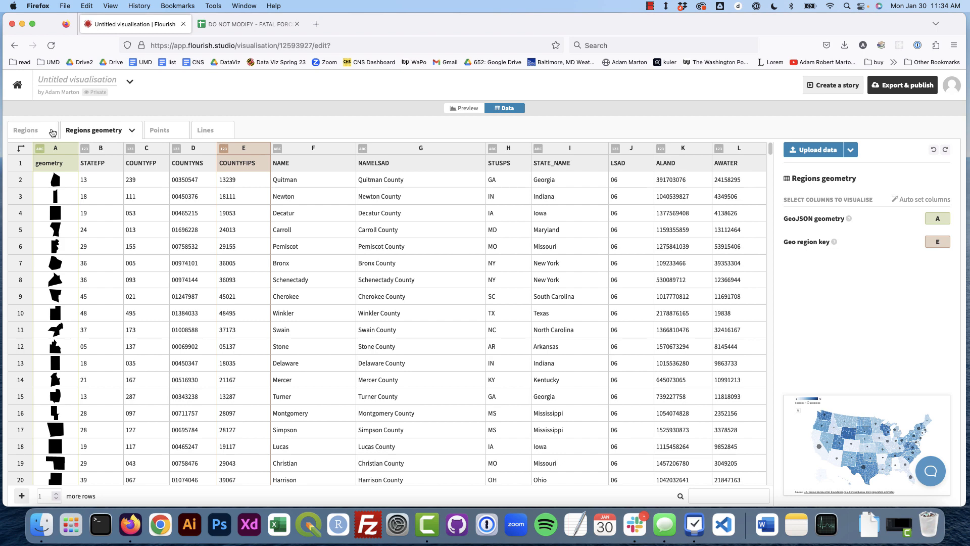
{"action": "left_click", "coordinate": [34, 130]}
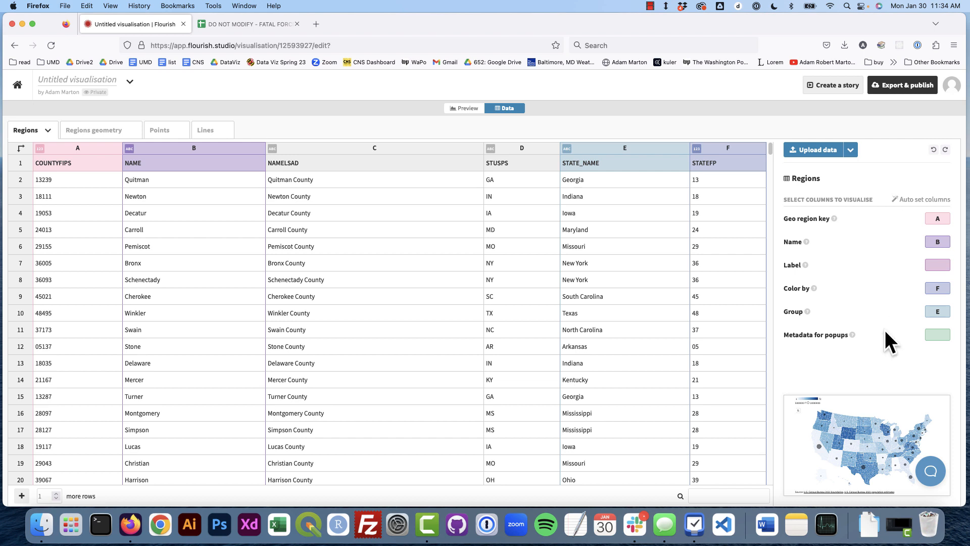
Clear all the sample data from the Points sheet.
{"action": "left_click", "coordinate": [158, 131]}
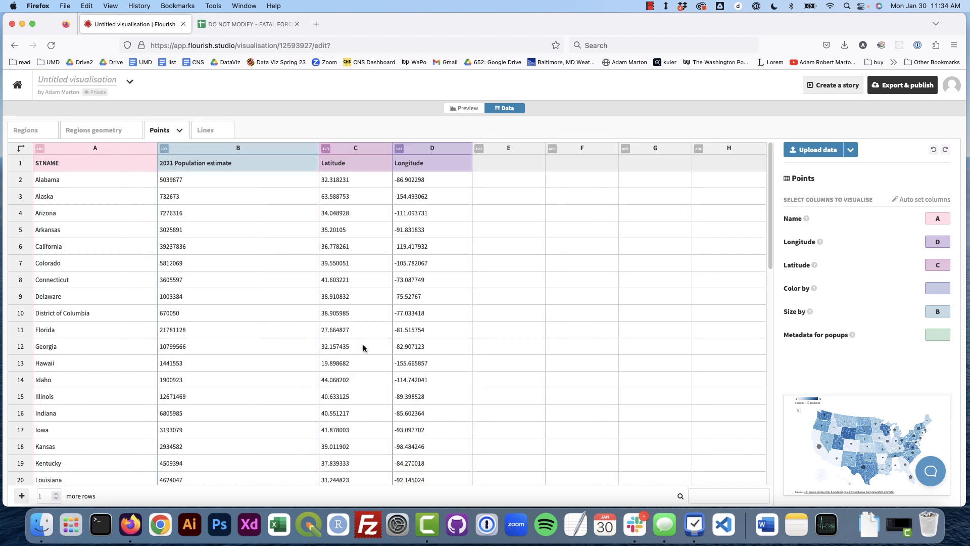
{"action": "left_click", "coordinate": [25, 164]}
{"action": "key", "text": "super+a"}
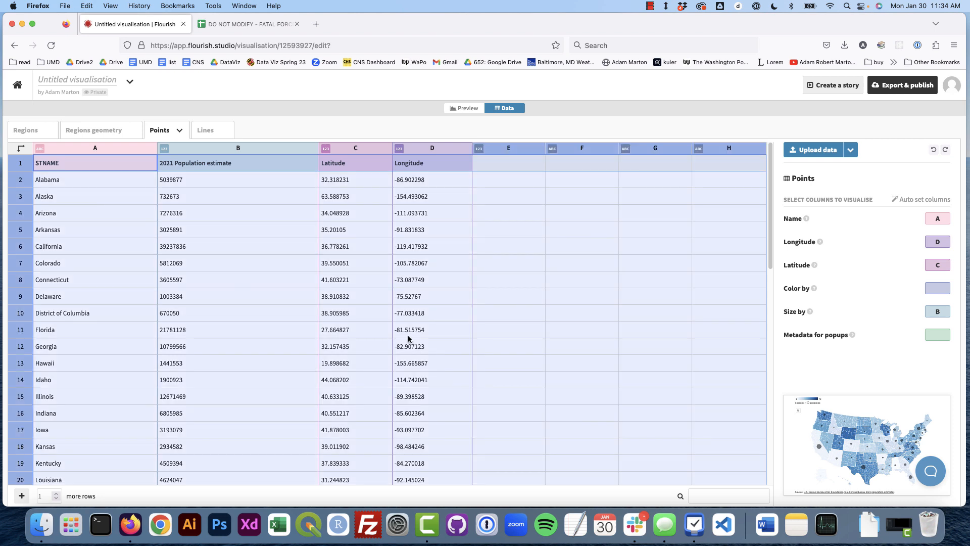
{"action": "key", "text": "BackSpace"}
{"action": "left_click", "coordinate": [314, 317]}
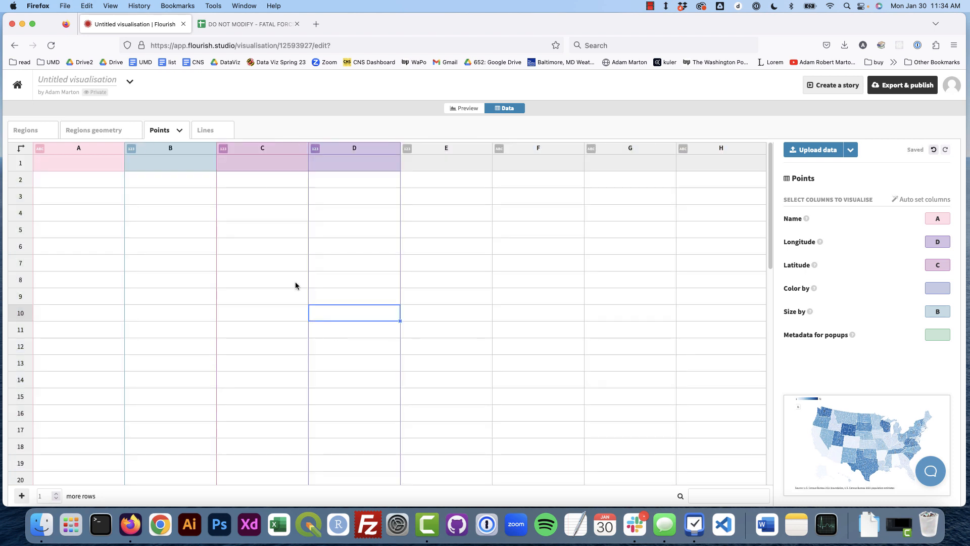
{"action": "left_click", "coordinate": [147, 191]}
Check the map preview and sort the Regions geometry sheet by the STATE_NAME column from A to Z.
{"action": "left_click", "coordinate": [113, 132]}
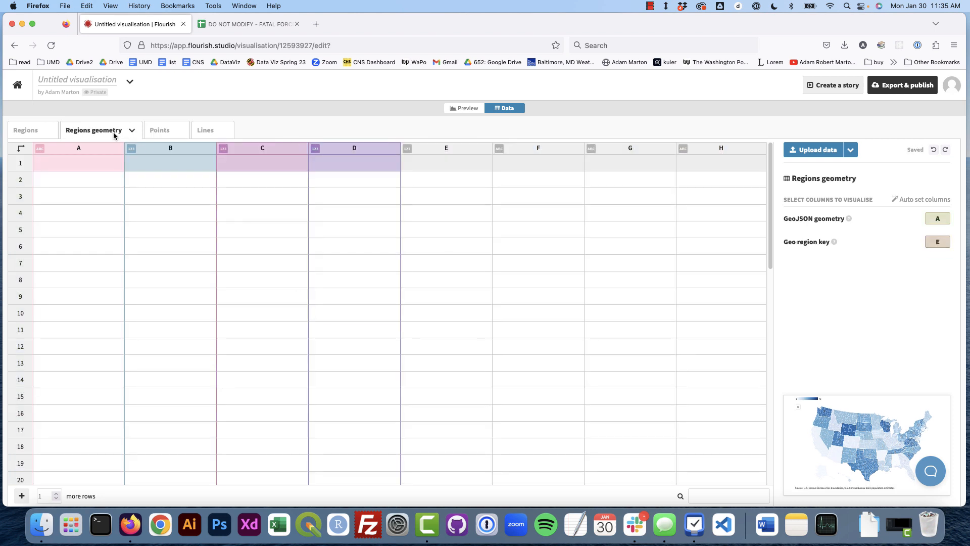
{"action": "left_click", "coordinate": [464, 108]}
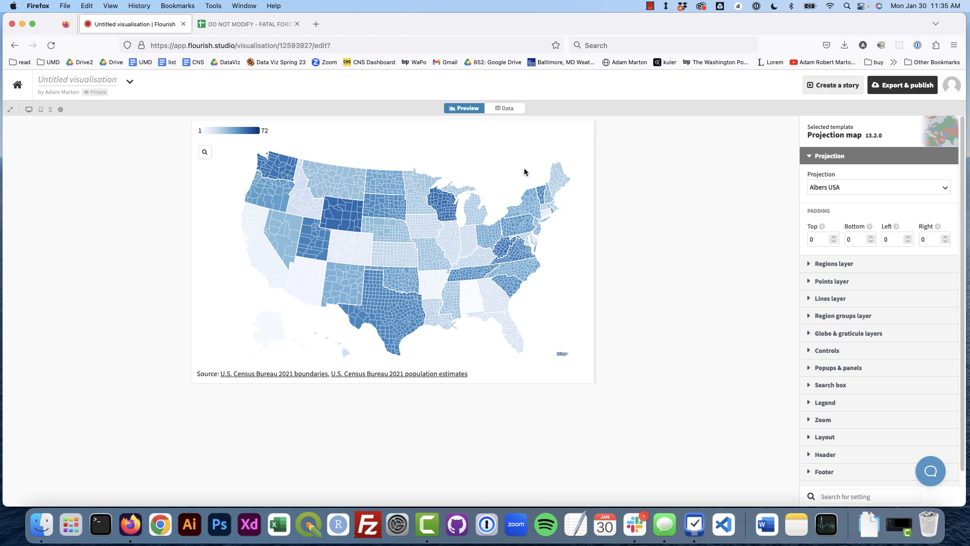
{"action": "left_click", "coordinate": [508, 109]}
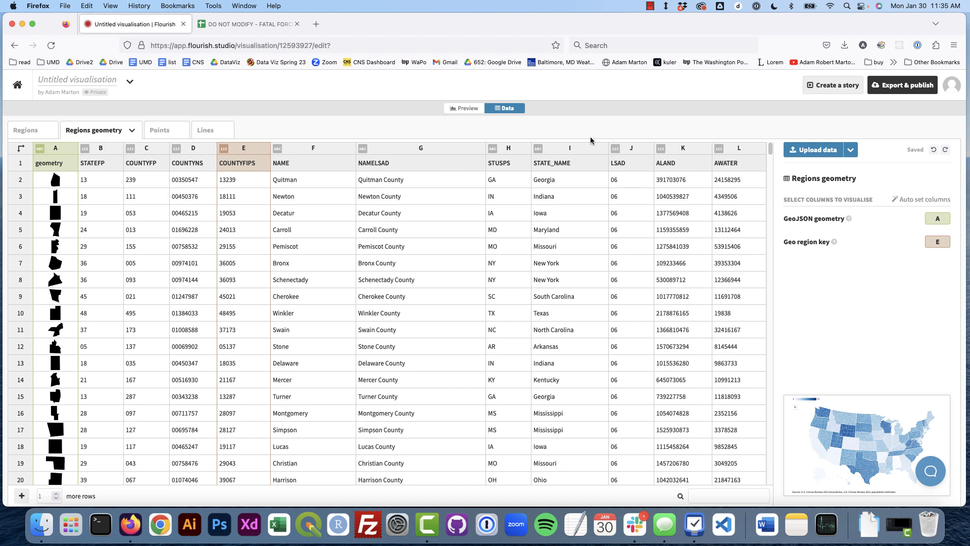
{"action": "left_click", "coordinate": [602, 149]}
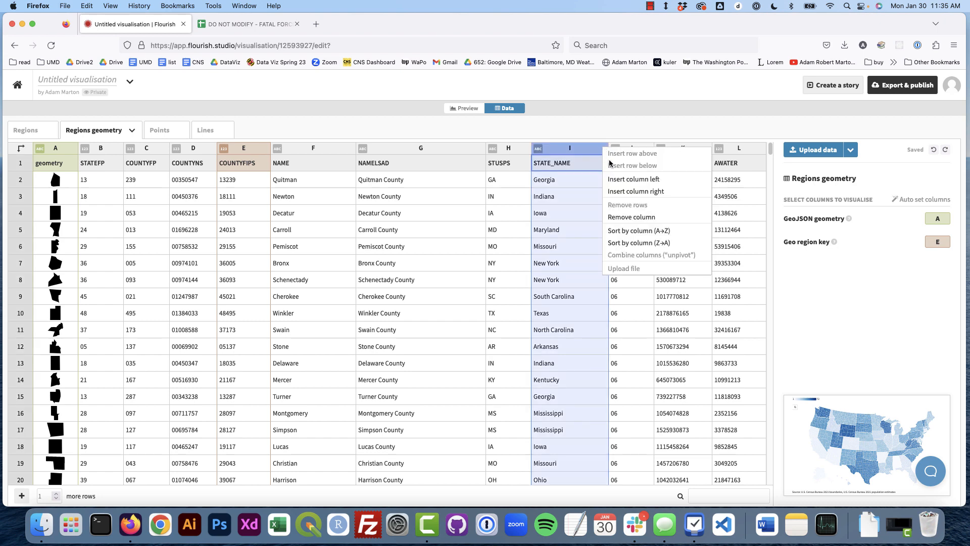
{"action": "left_click", "coordinate": [631, 232]}
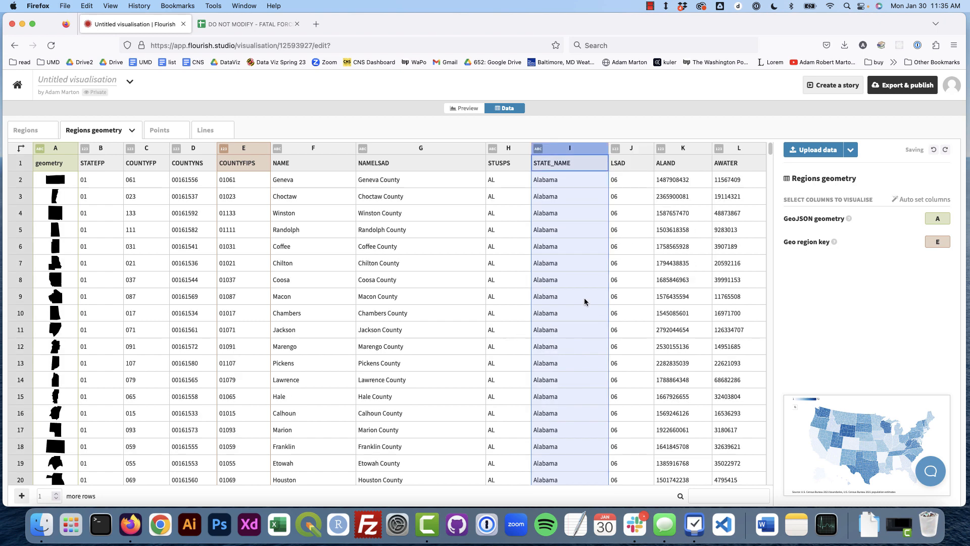
Cut all the Maryland county rows, 1196 to 1219, from the Regions geometry sheet.
{"action": "scroll", "coordinate": [589, 299], "scroll_direction": "down", "scroll_amount": 20}
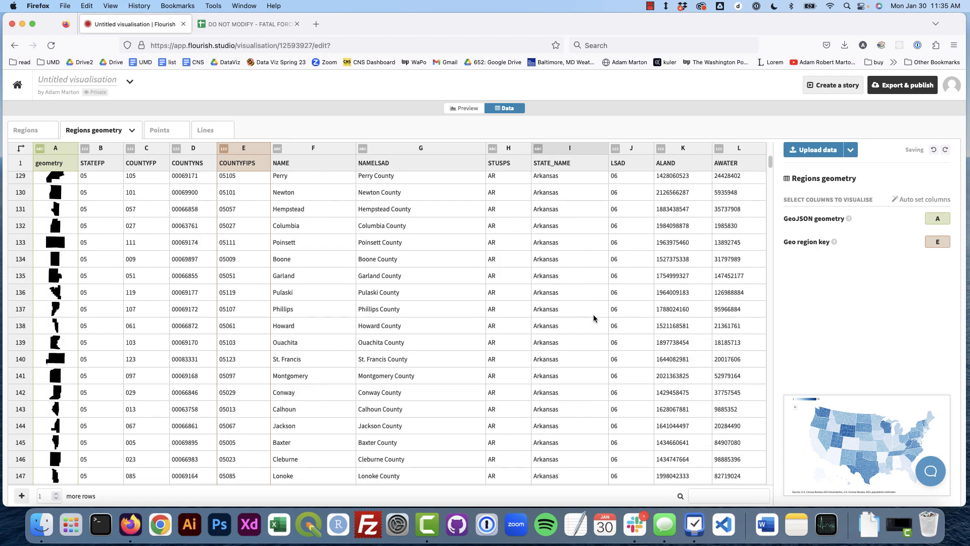
{"action": "scroll", "coordinate": [595, 316], "scroll_direction": "down", "scroll_amount": 20}
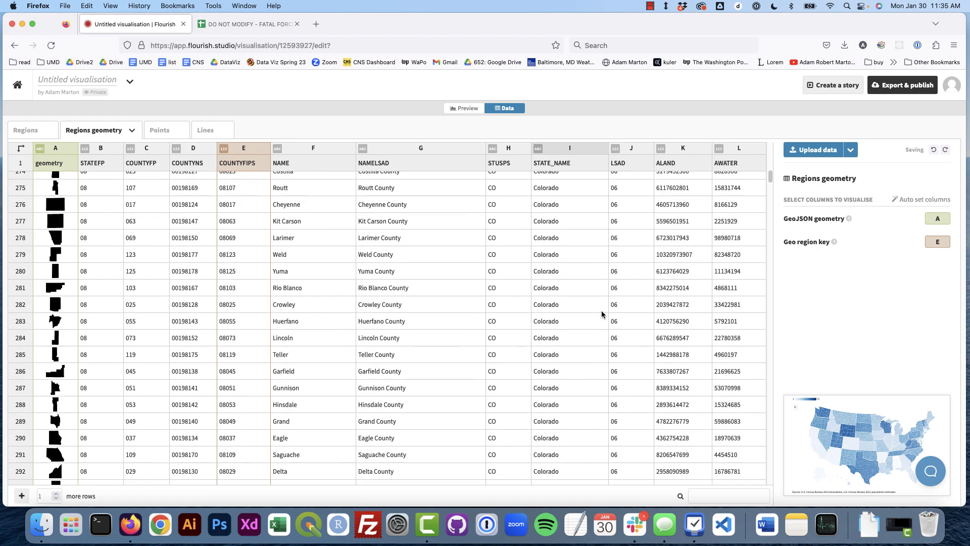
{"action": "scroll", "coordinate": [603, 314], "scroll_direction": "down", "scroll_amount": 10}
{"action": "left_click_drag", "start_coordinate": [772, 191], "coordinate": [788, 276]}
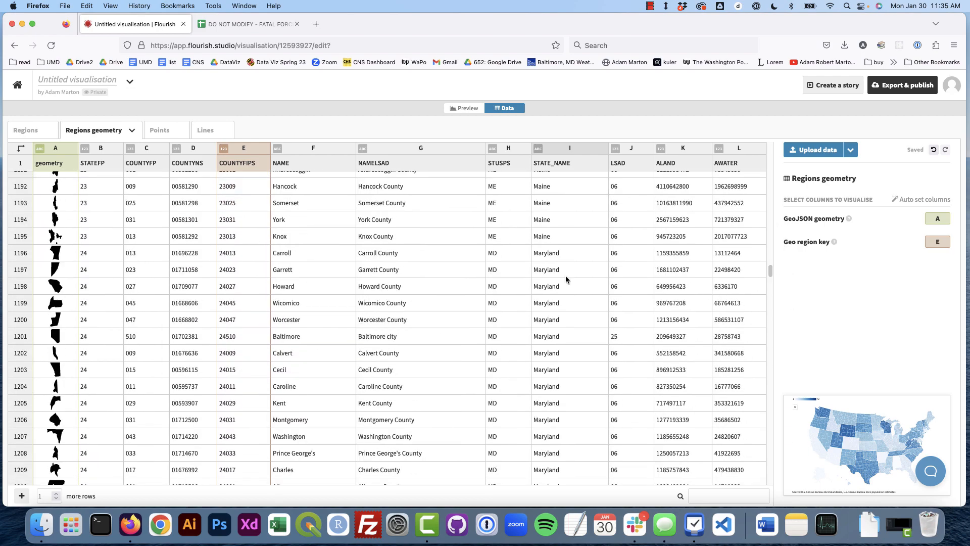
{"action": "left_click_drag", "start_coordinate": [20, 253], "coordinate": [35, 378]}
{"action": "key", "text": "shift+Down"}
{"action": "key", "text": "shift+Down"}
{"action": "key", "text": "shift+Down"}
{"action": "key", "text": "shift+Down"}
{"action": "key", "text": "shift+Down"}
{"action": "key", "text": "shift+Down"}
{"action": "key", "text": "shift+Down"}
{"action": "key", "text": "shift+Down"}
{"action": "key", "text": "shift+Down"}
{"action": "key", "text": "shift+Down"}
{"action": "key", "text": "shift+Down"}
{"action": "key", "text": "shift+Down"}
{"action": "key", "text": "shift+Down"}
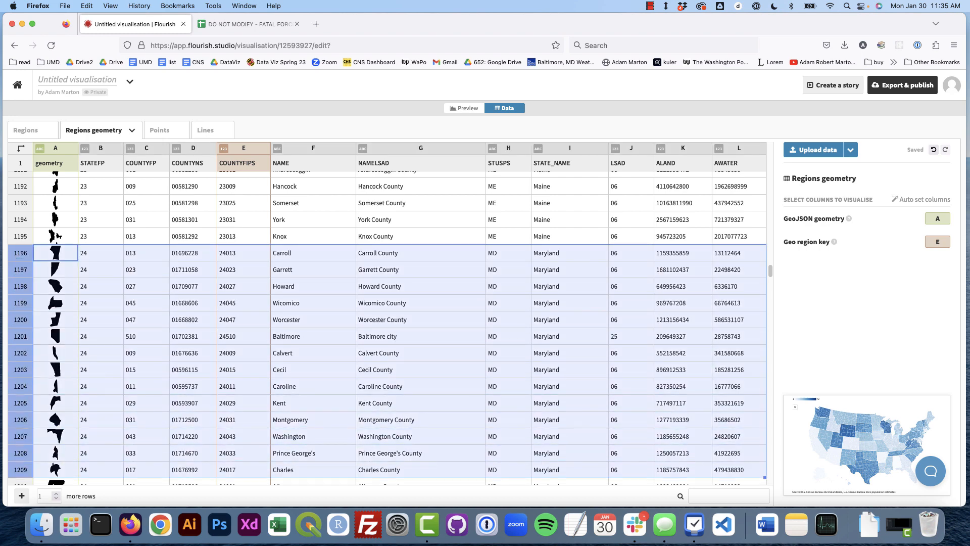
{"action": "key", "text": "shift+Down"}
{"action": "key", "text": "shift+Down"}
{"action": "key", "text": "shift+Down"}
{"action": "key", "text": "shift+Down"}
{"action": "key", "text": "shift+Down"}
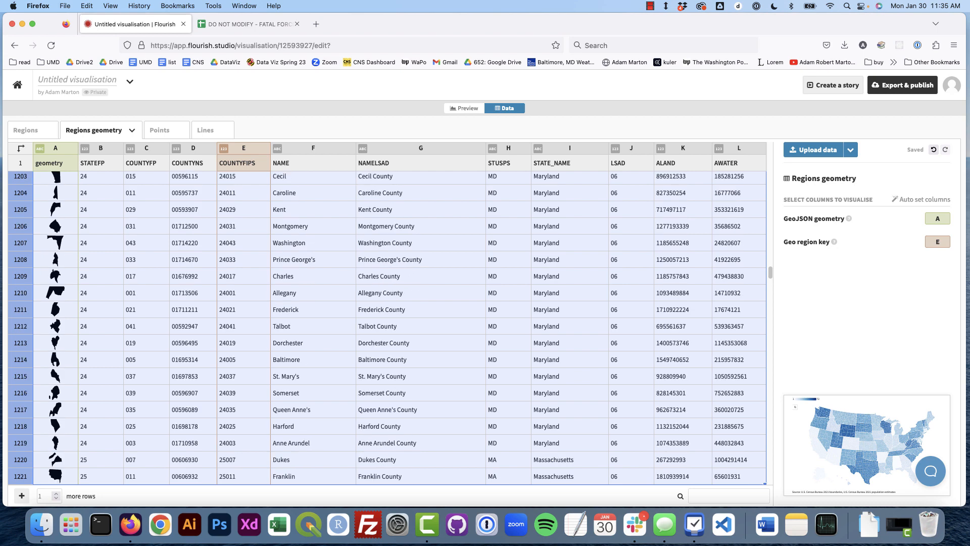
{"action": "key", "text": "shift+Up"}
{"action": "key", "text": "shift+Up"}
{"action": "key", "text": "shift+Up"}
{"action": "key", "text": "shift+Down"}
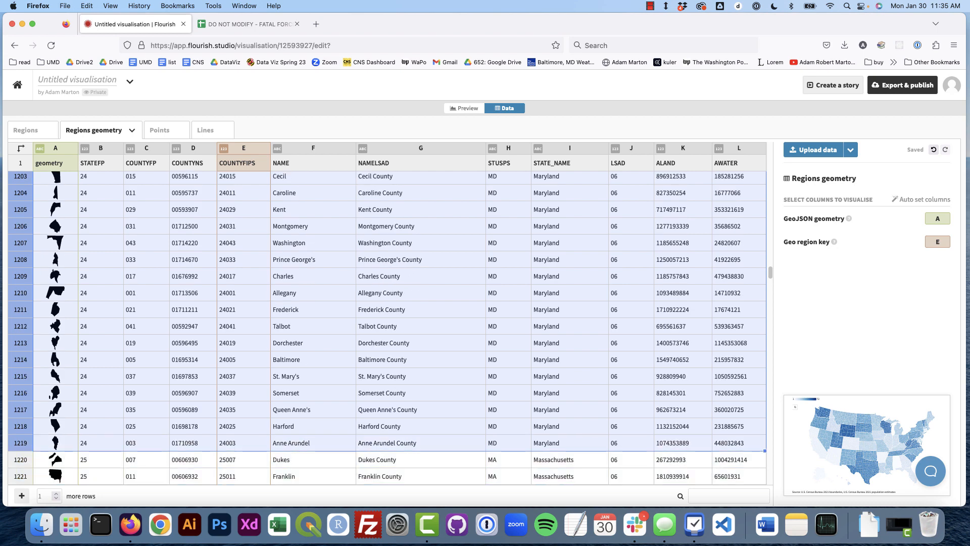
{"action": "key", "text": "Delete"}
Clear rows 2 to 3222 of the Regions geometry sheet, keeping only the header row.
{"action": "left_click_drag", "start_coordinate": [770, 277], "coordinate": [769, 136]}
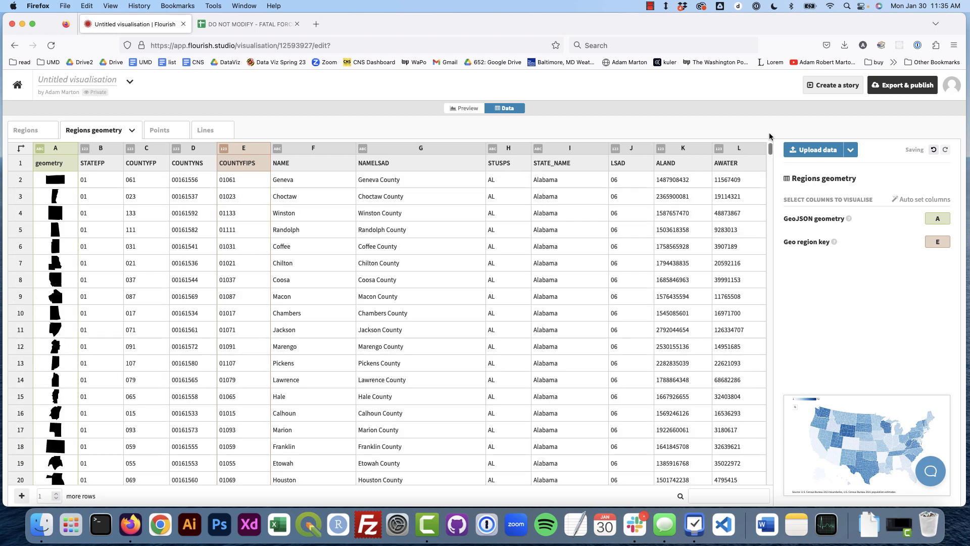
{"action": "left_click", "coordinate": [23, 183]}
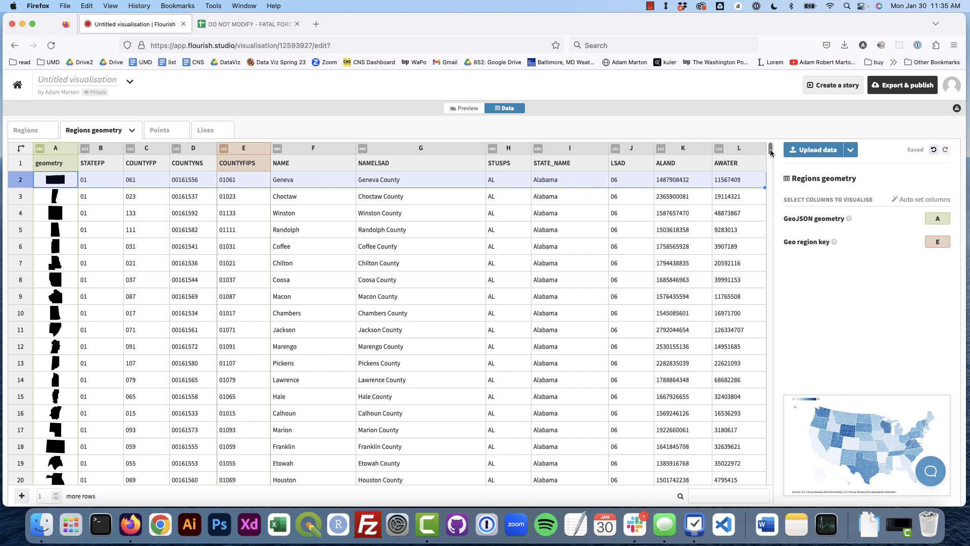
{"action": "left_click_drag", "start_coordinate": [771, 150], "coordinate": [762, 498]}
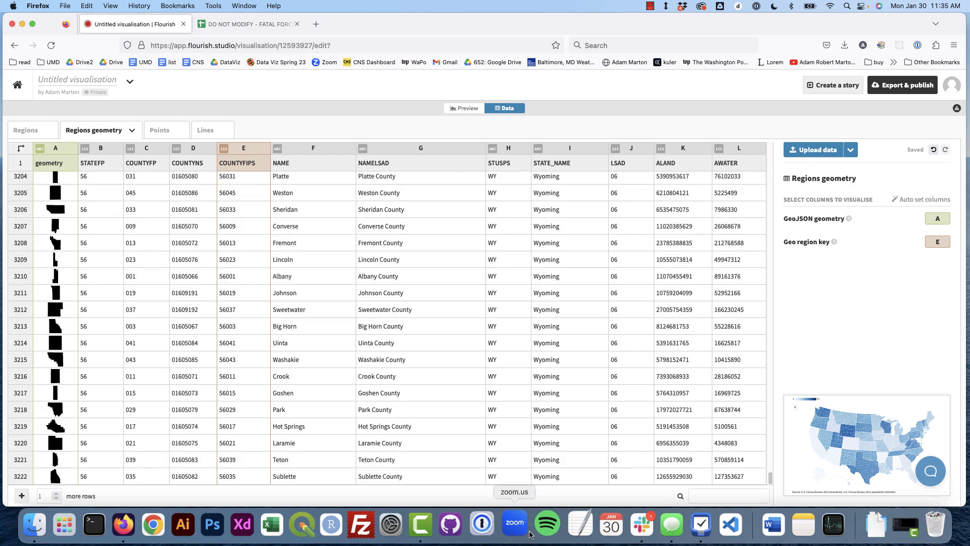
{"action": "left_click", "coordinate": [23, 476], "text": "shift"}
{"action": "key", "text": "Delete"}
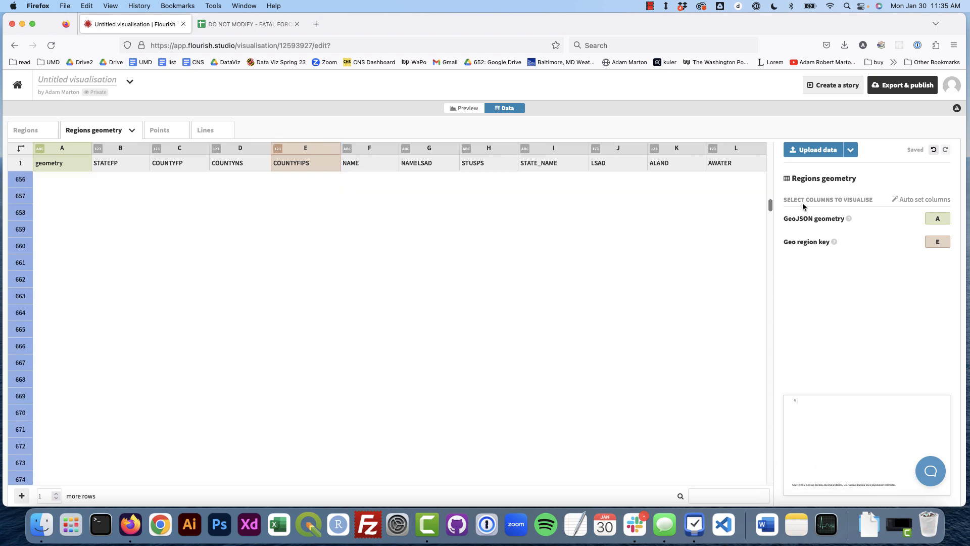
Paste the cut Maryland rows into the Regions geometry sheet, starting at cell A2 below the header.
{"action": "left_click_drag", "start_coordinate": [770, 477], "coordinate": [796, 137]}
{"action": "left_click", "coordinate": [65, 182]}
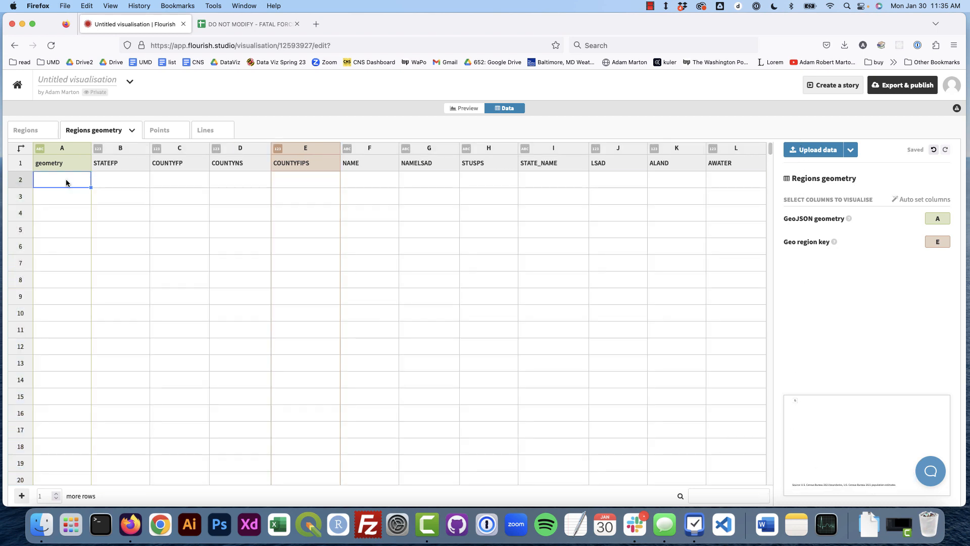
{"action": "key", "text": "super+v"}
{"action": "left_click", "coordinate": [408, 323]}
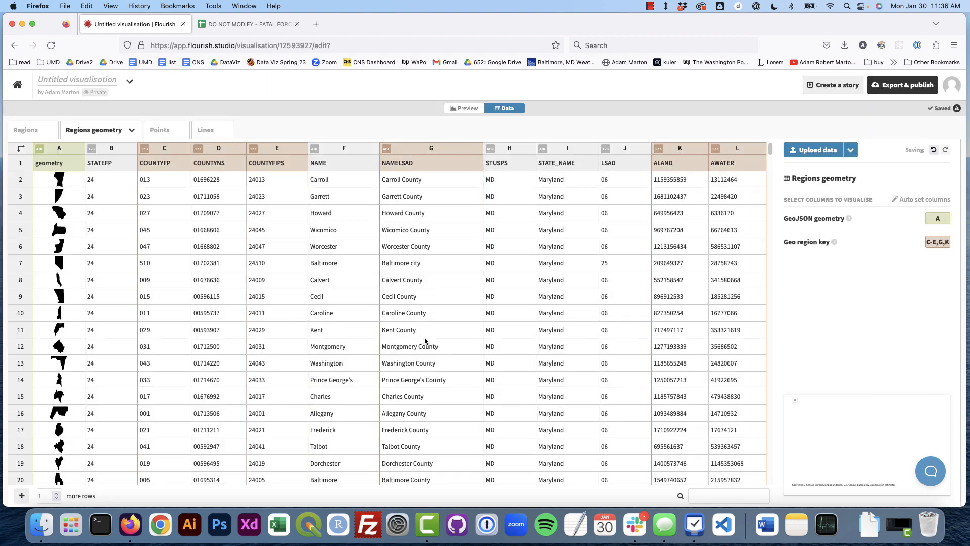
Sort the Regions sheet by the STATE_NAME column from A to Z.
{"action": "left_click", "coordinate": [35, 130]}
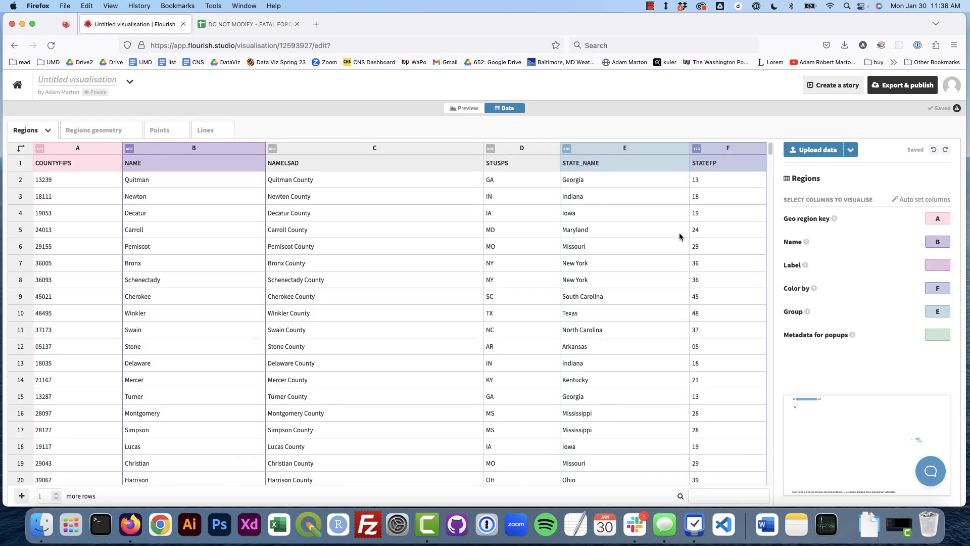
{"action": "left_click", "coordinate": [683, 150]}
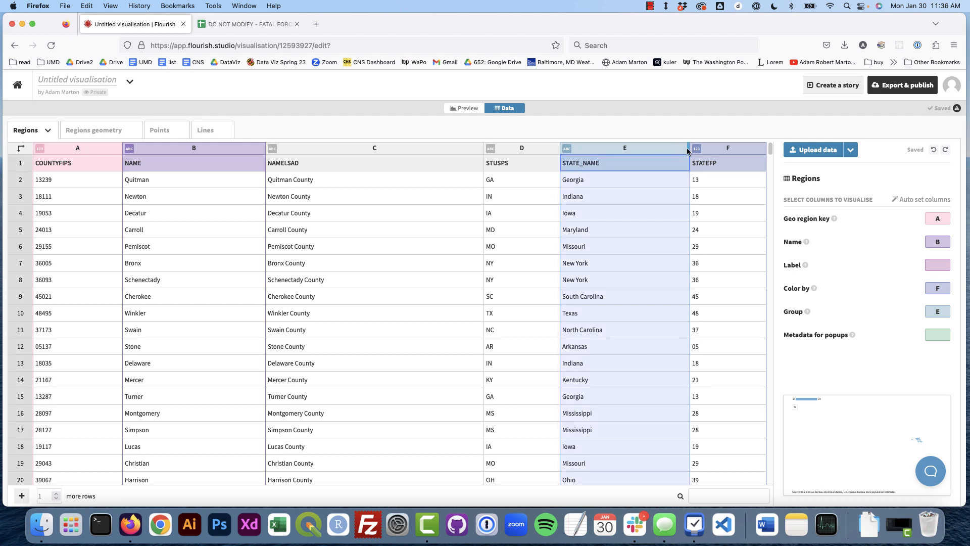
{"action": "left_click", "coordinate": [684, 149]}
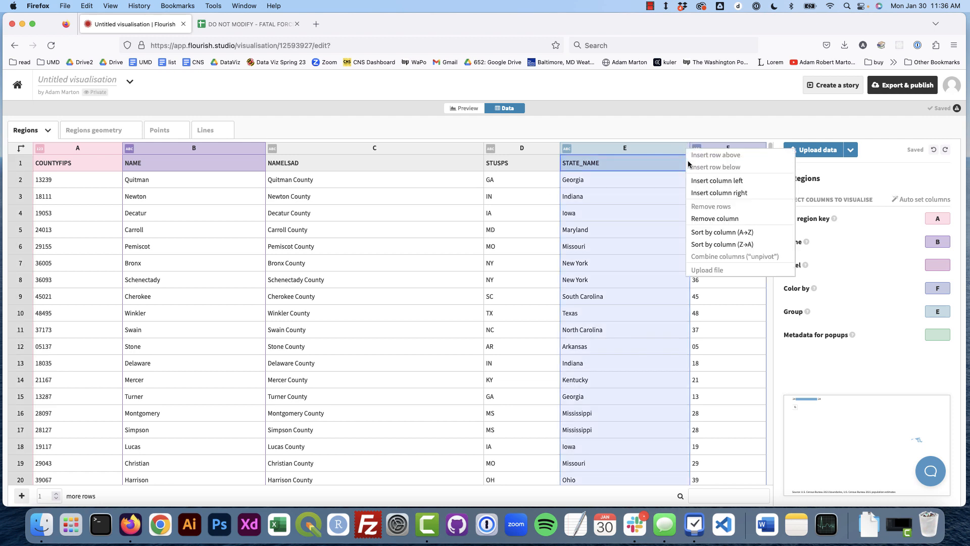
{"action": "left_click", "coordinate": [717, 232]}
Cut all the Maryland county rows, 1196 to 1219, from the Regions sheet.
{"action": "left_click_drag", "start_coordinate": [770, 150], "coordinate": [768, 268]}
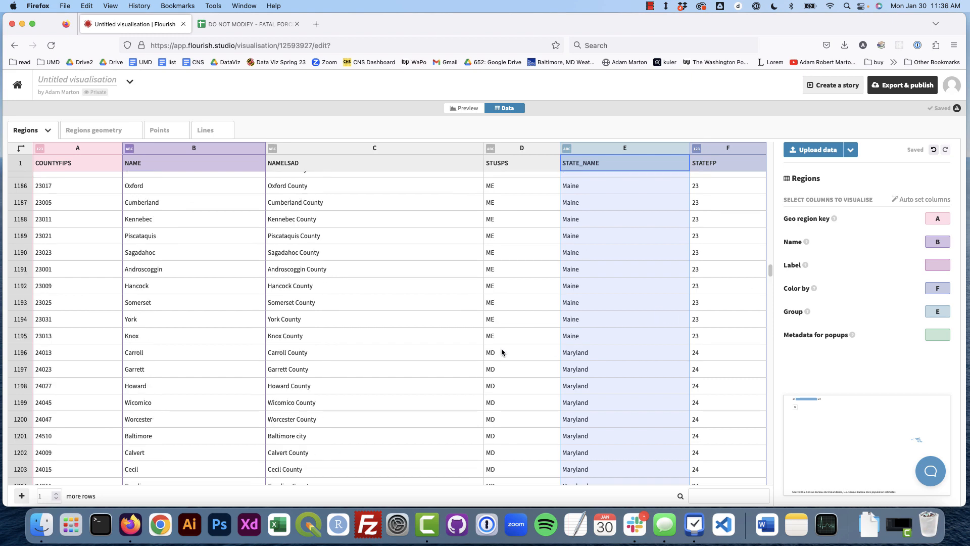
{"action": "left_click", "coordinate": [21, 352]}
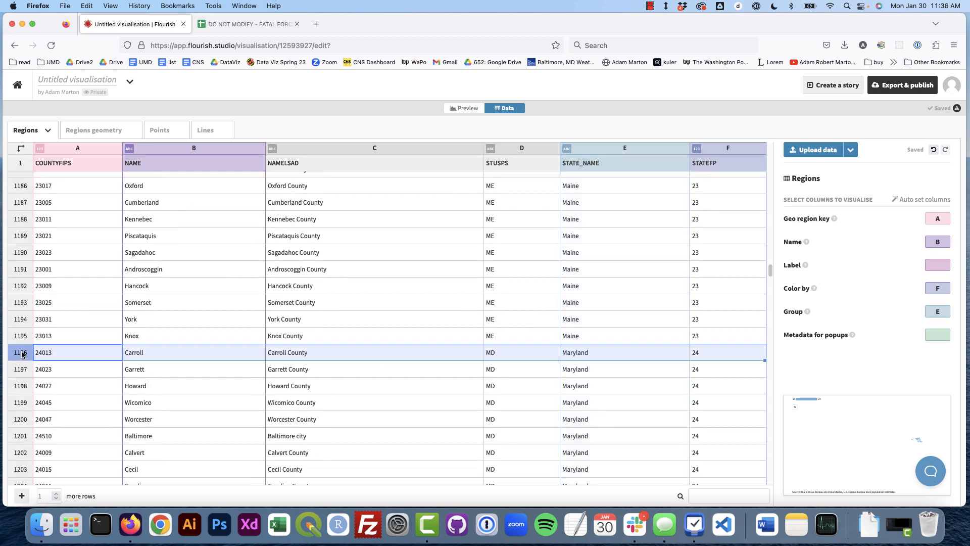
{"action": "left_click_drag", "start_coordinate": [22, 353], "coordinate": [20, 394]}
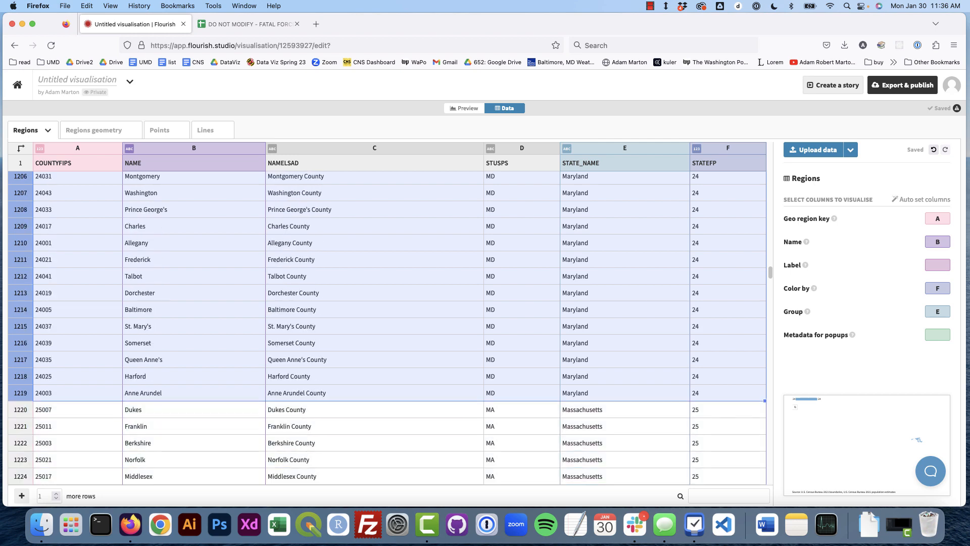
{"action": "key", "text": "super+x"}
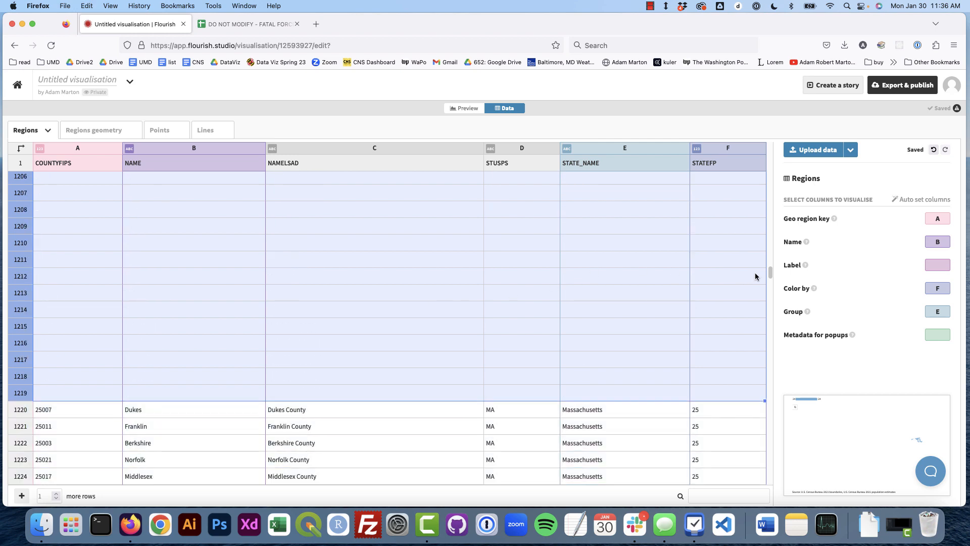
Clear rows 2 to 3222 of the Regions sheet, keeping the header row and the cut Maryland data.
{"action": "left_click_drag", "start_coordinate": [771, 272], "coordinate": [771, 148]}
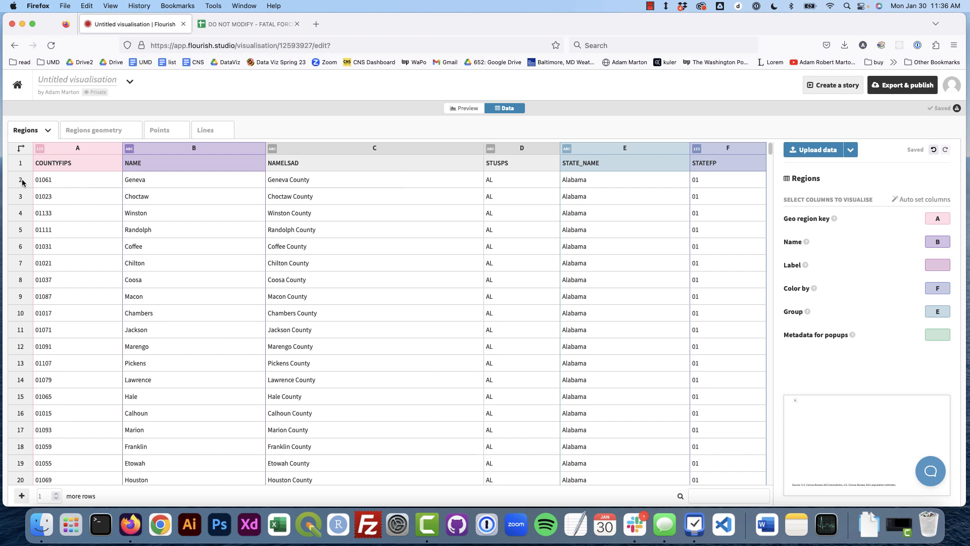
{"action": "left_click", "coordinate": [21, 181]}
{"action": "left_click_drag", "start_coordinate": [771, 152], "coordinate": [772, 480]}
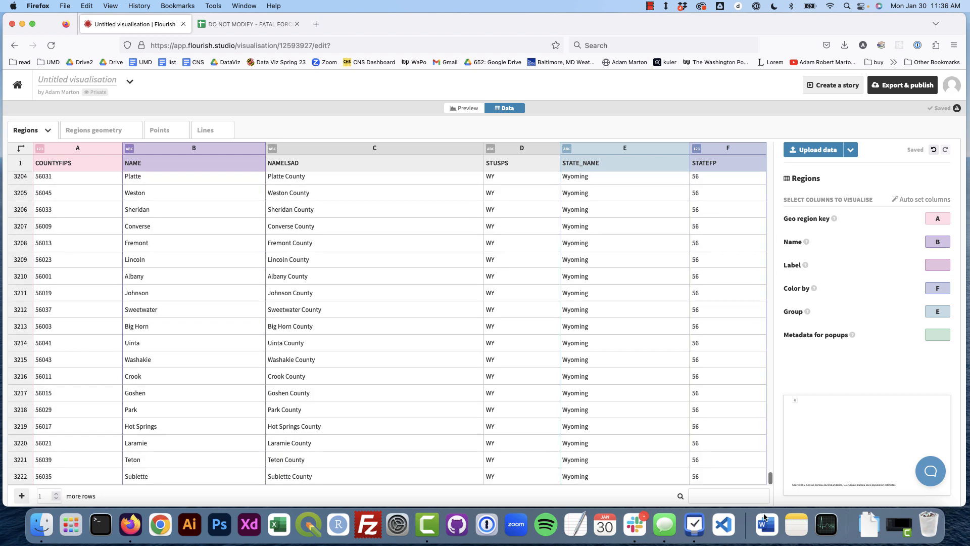
{"action": "left_click", "coordinate": [17, 476], "text": "shift"}
{"action": "key", "text": "super+x"}
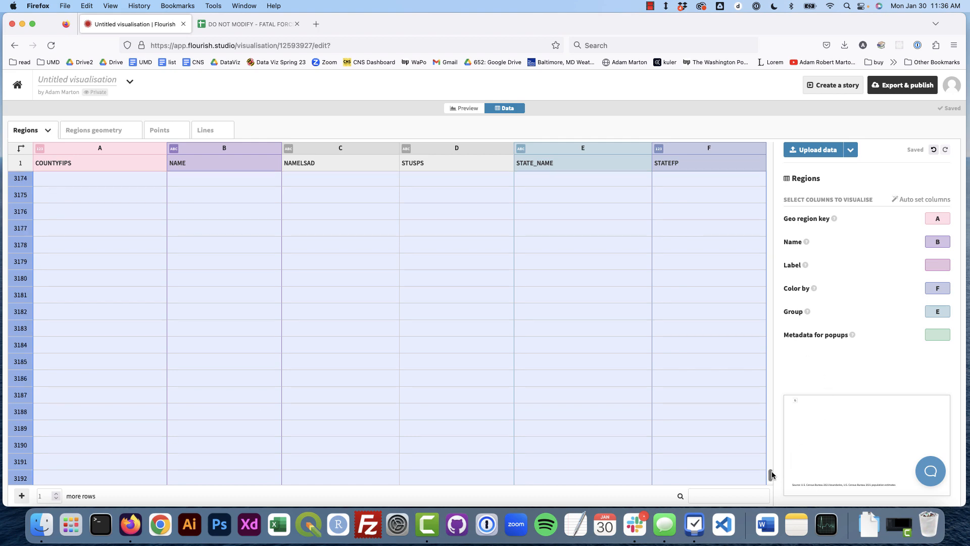
Paste the cut Maryland rows into the Regions sheet, starting at cell A2 below the header.
{"action": "left_click_drag", "start_coordinate": [769, 472], "coordinate": [795, 134]}
{"action": "left_click", "coordinate": [125, 186]}
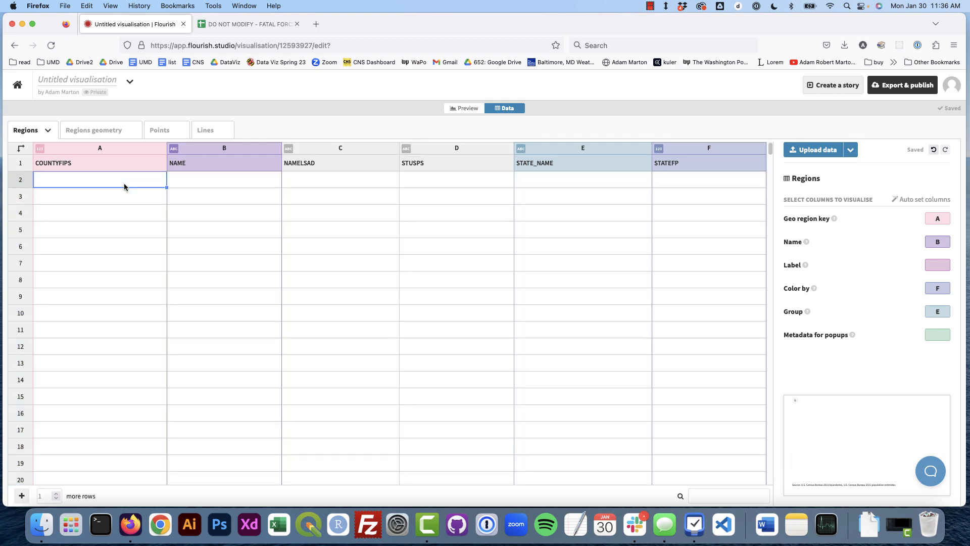
{"action": "key", "text": "super+v"}
{"action": "left_click", "coordinate": [407, 326]}
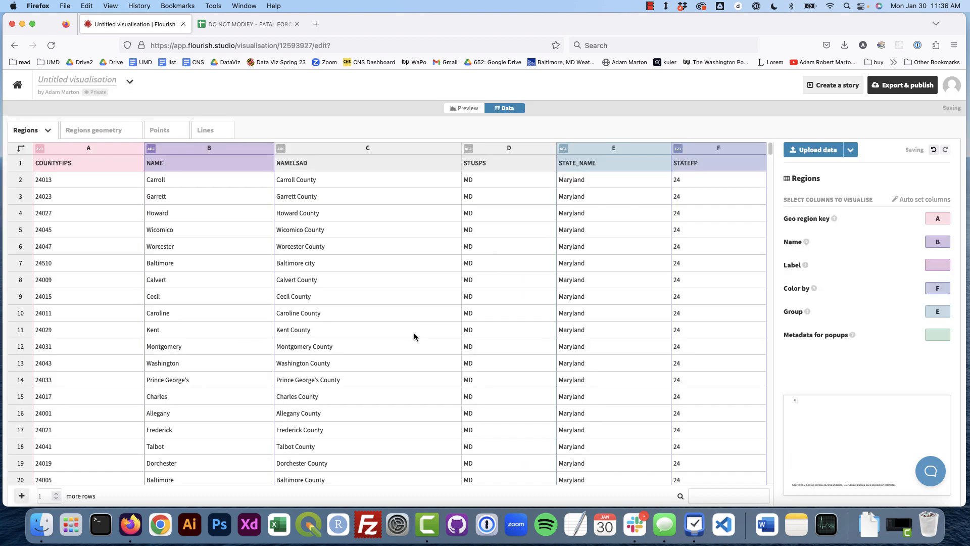
Preview the map and set its projection to Albers (30° & 45°) with Auto bounds.
{"action": "left_click", "coordinate": [457, 109]}
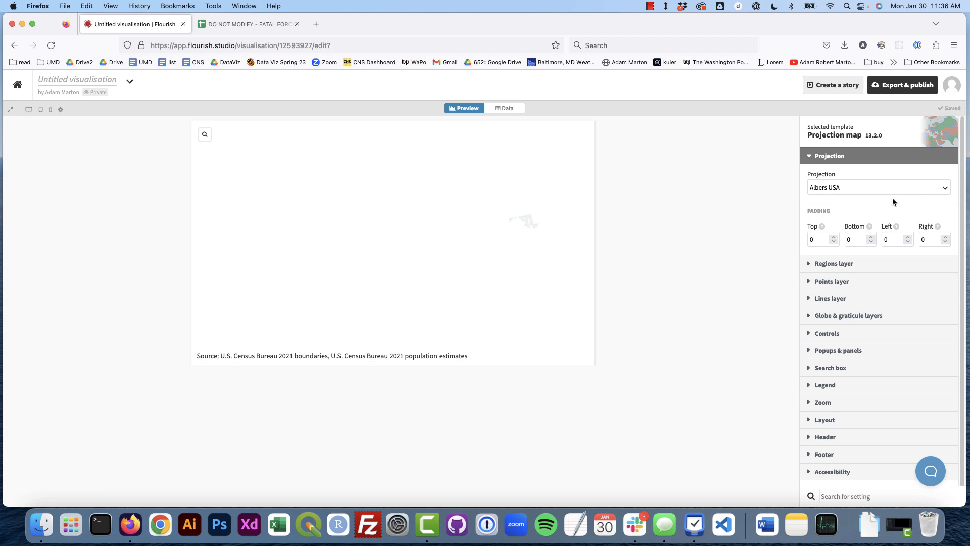
{"action": "left_click", "coordinate": [930, 189]}
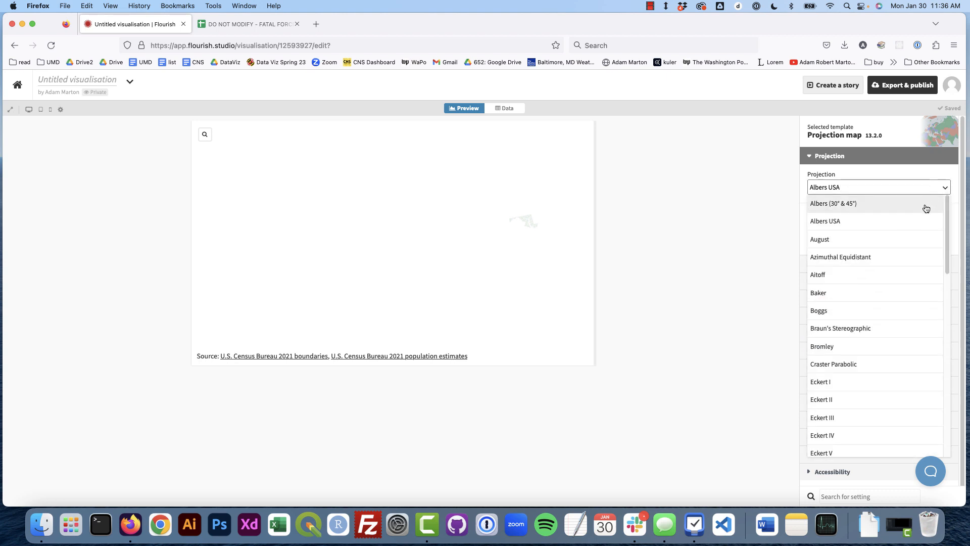
{"action": "left_click", "coordinate": [924, 204]}
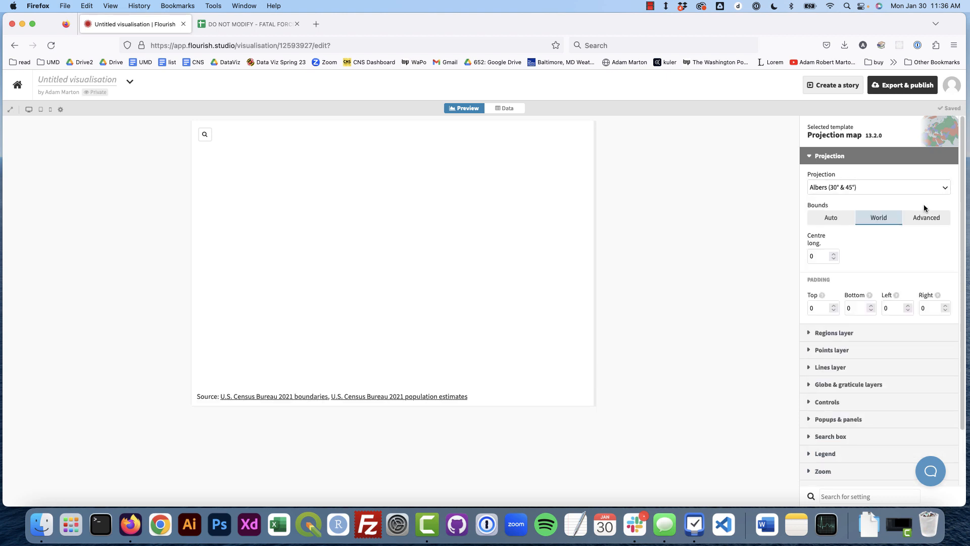
{"action": "left_click", "coordinate": [823, 219]}
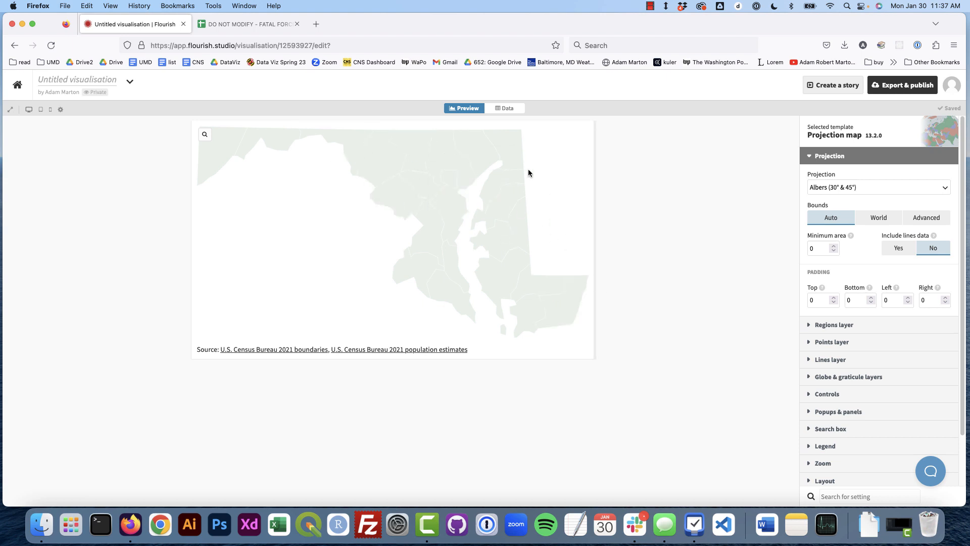
Open the Regions layer settings and examine the fill, outline, highlight, missing data, shadow and label options.
{"action": "scroll", "coordinate": [859, 324], "scroll_direction": "down", "scroll_amount": 3}
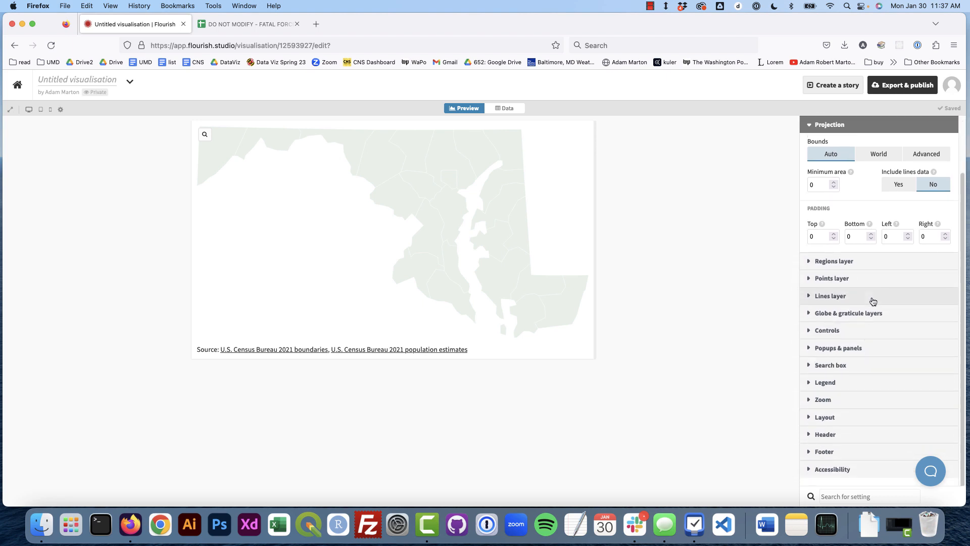
{"action": "scroll", "coordinate": [883, 338], "scroll_direction": "up", "scroll_amount": 3}
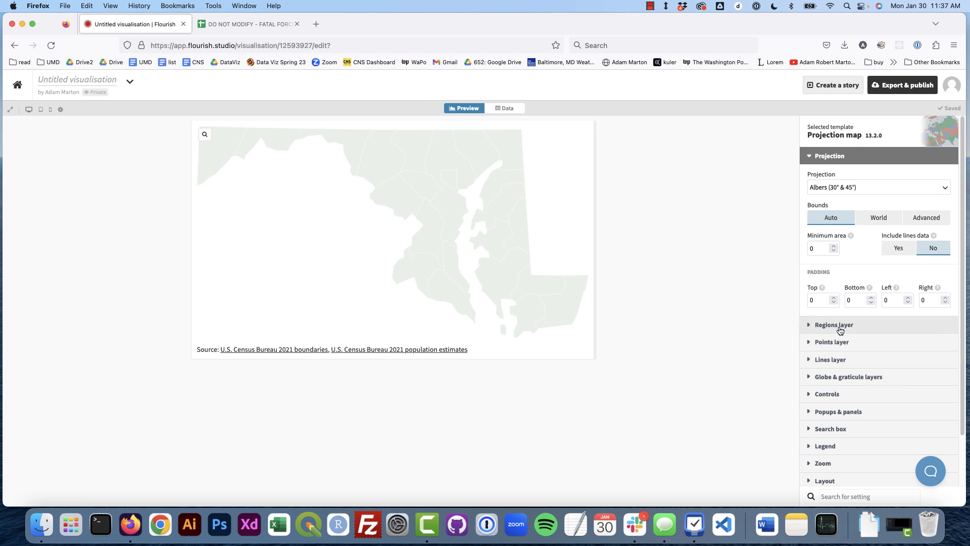
{"action": "left_click", "coordinate": [807, 326]}
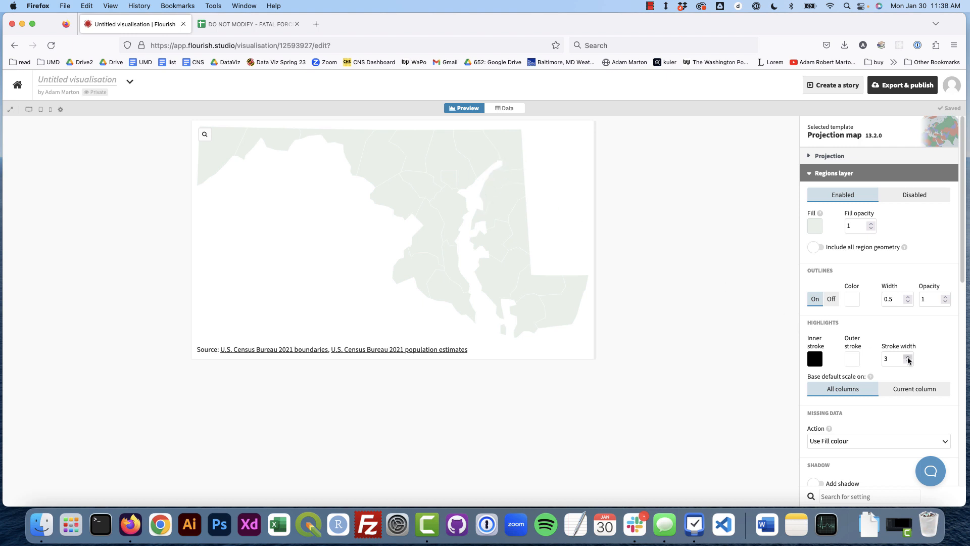
{"action": "scroll", "coordinate": [908, 360], "scroll_direction": "down", "scroll_amount": 6}
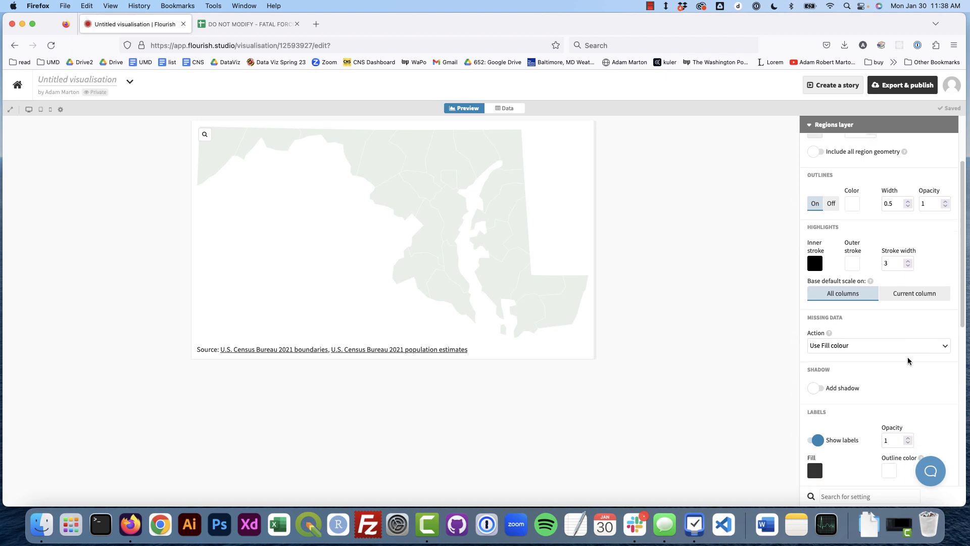
{"action": "scroll", "coordinate": [909, 360], "scroll_direction": "up", "scroll_amount": 5}
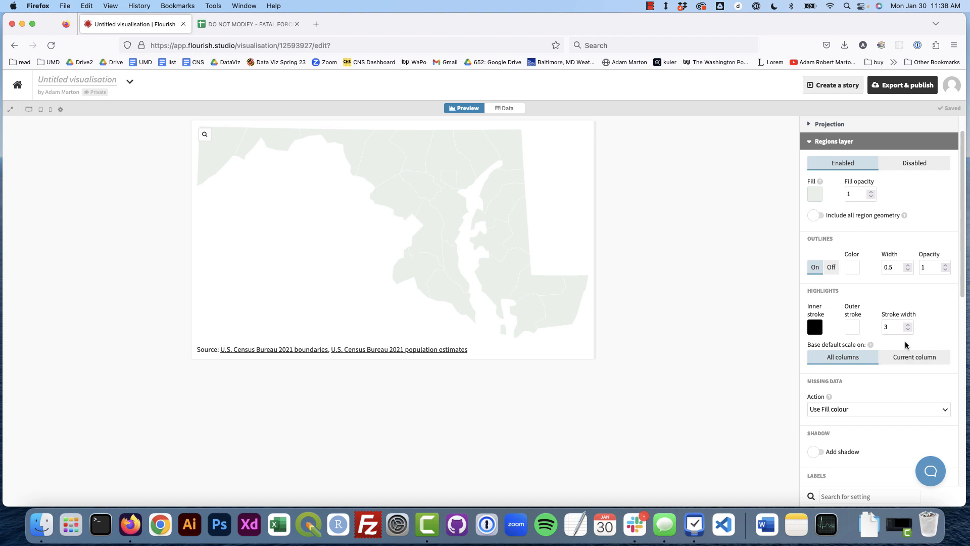
{"action": "scroll", "coordinate": [907, 349], "scroll_direction": "down", "scroll_amount": 5}
{"action": "scroll", "coordinate": [906, 345], "scroll_direction": "down", "scroll_amount": 5}
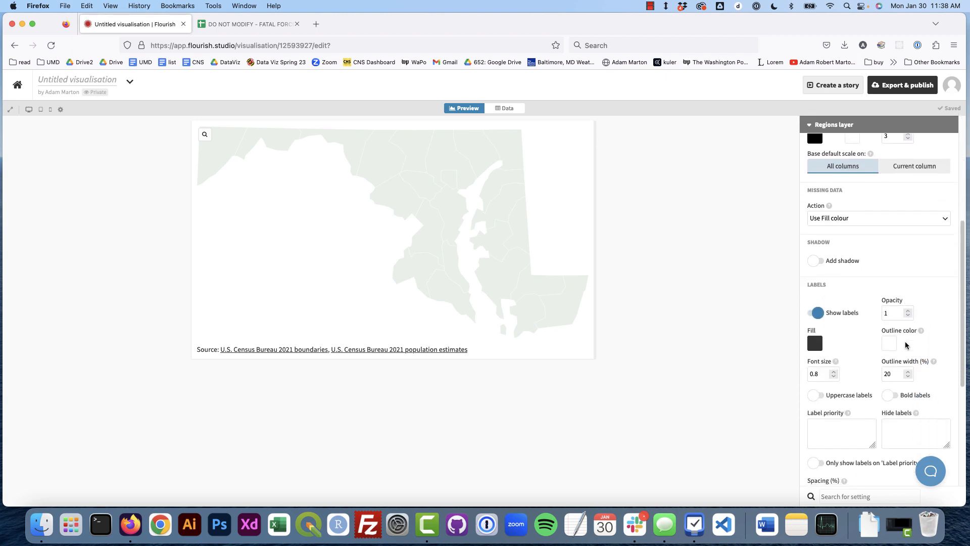
{"action": "scroll", "coordinate": [905, 345], "scroll_direction": "up", "scroll_amount": 9}
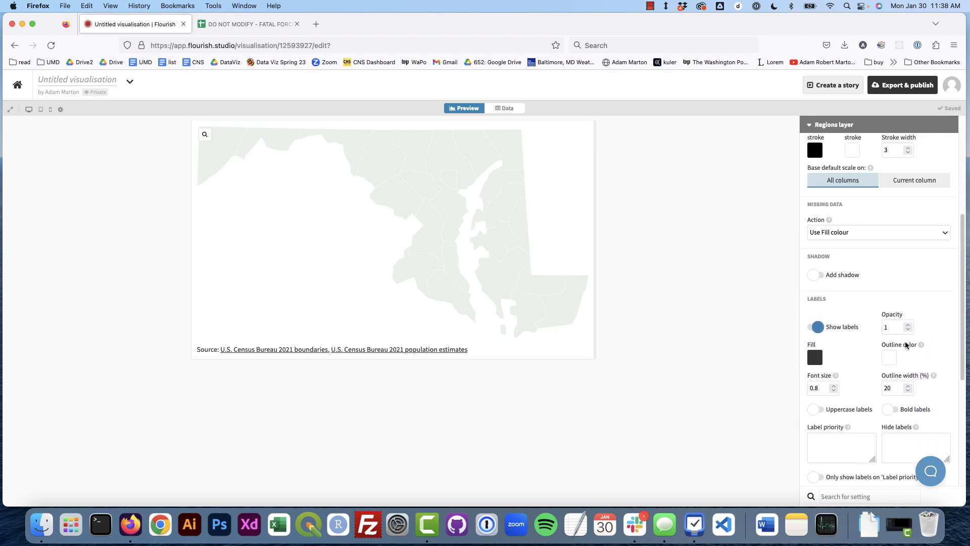
Disable the Regions layer and enable it again.
{"action": "scroll", "coordinate": [906, 345], "scroll_direction": "up", "scroll_amount": 2}
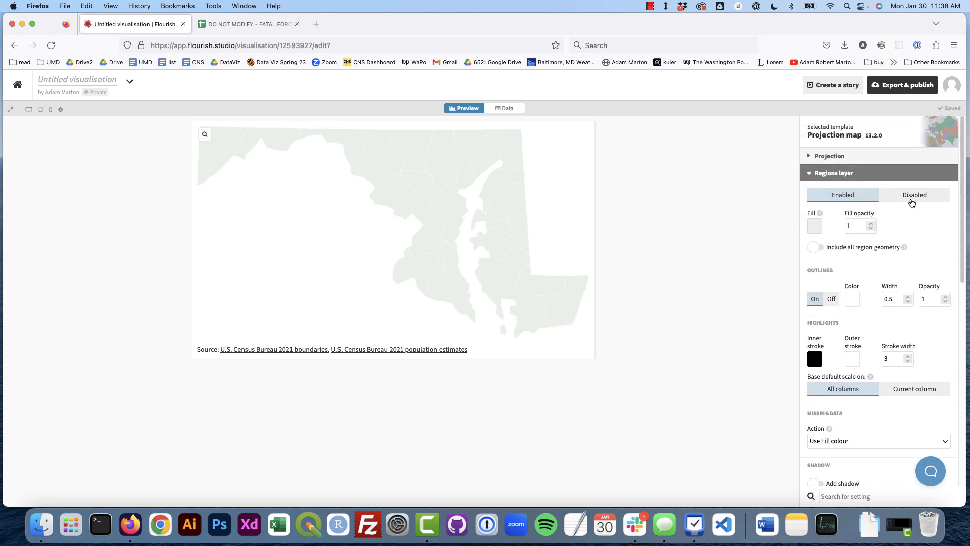
{"action": "left_click", "coordinate": [913, 194]}
{"action": "left_click", "coordinate": [846, 194]}
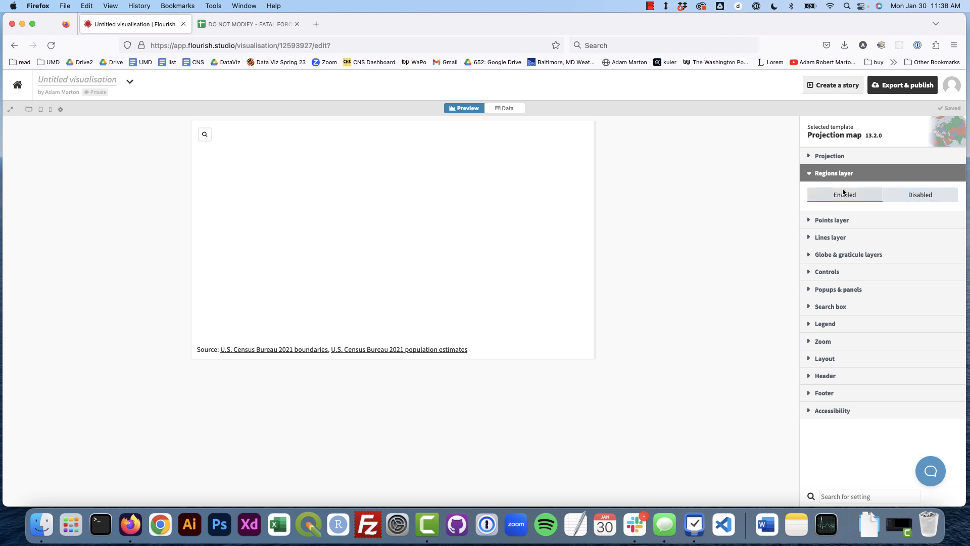
Set the popups and panels for regions to None.
{"action": "scroll", "coordinate": [902, 374], "scroll_direction": "down", "scroll_amount": 10}
{"action": "scroll", "coordinate": [902, 374], "scroll_direction": "down", "scroll_amount": 5}
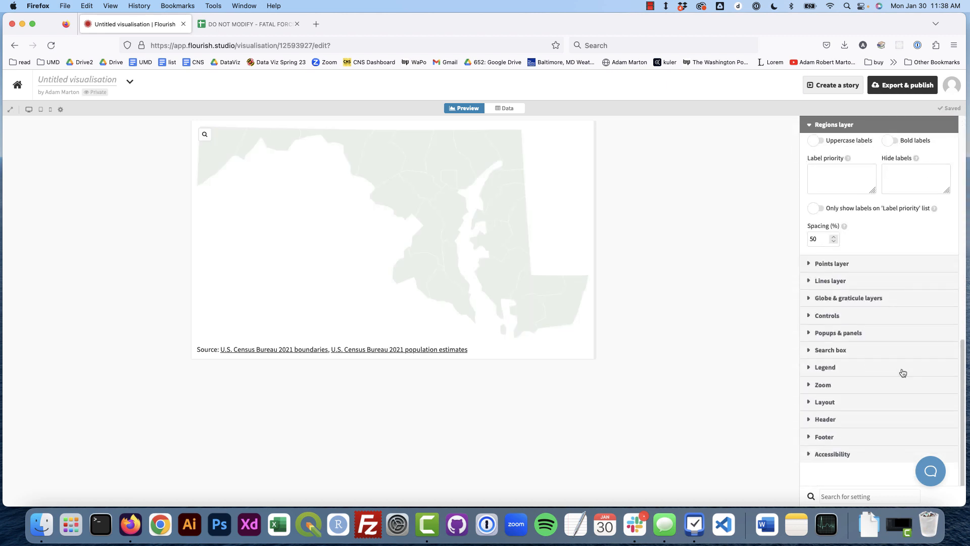
{"action": "left_click", "coordinate": [808, 334]}
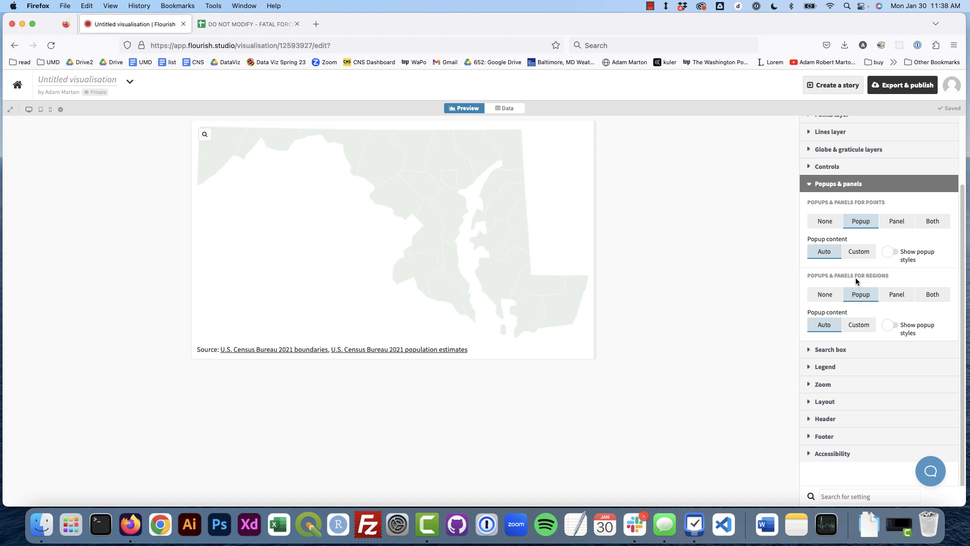
{"action": "left_click", "coordinate": [826, 296]}
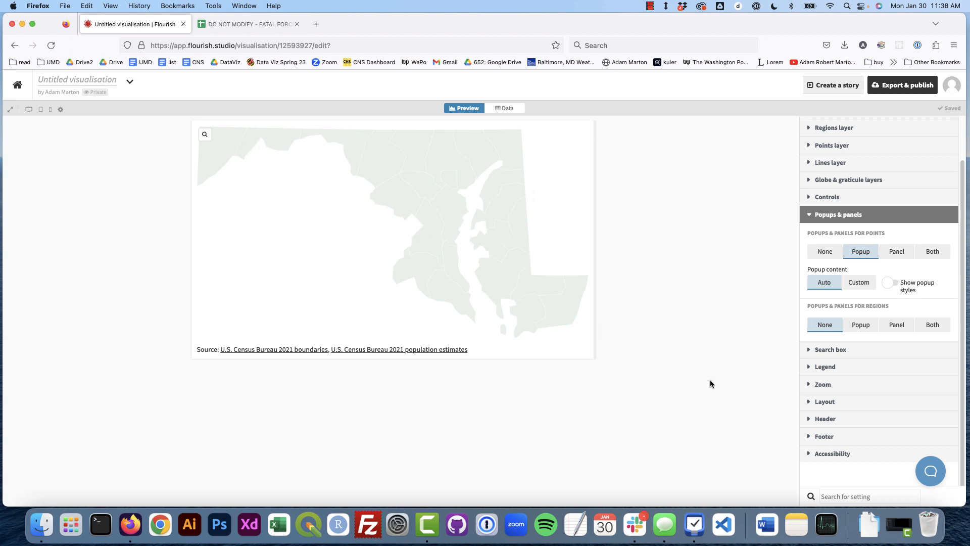
View the color picker for the Regions layer fill and close it without choosing a color.
{"action": "scroll", "coordinate": [836, 241], "scroll_direction": "up", "scroll_amount": 2}
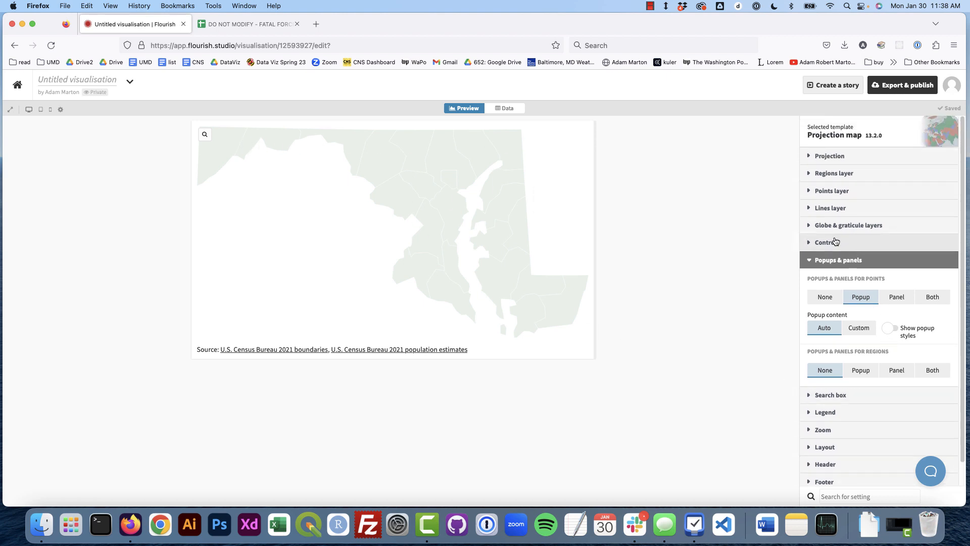
{"action": "left_click", "coordinate": [816, 172]}
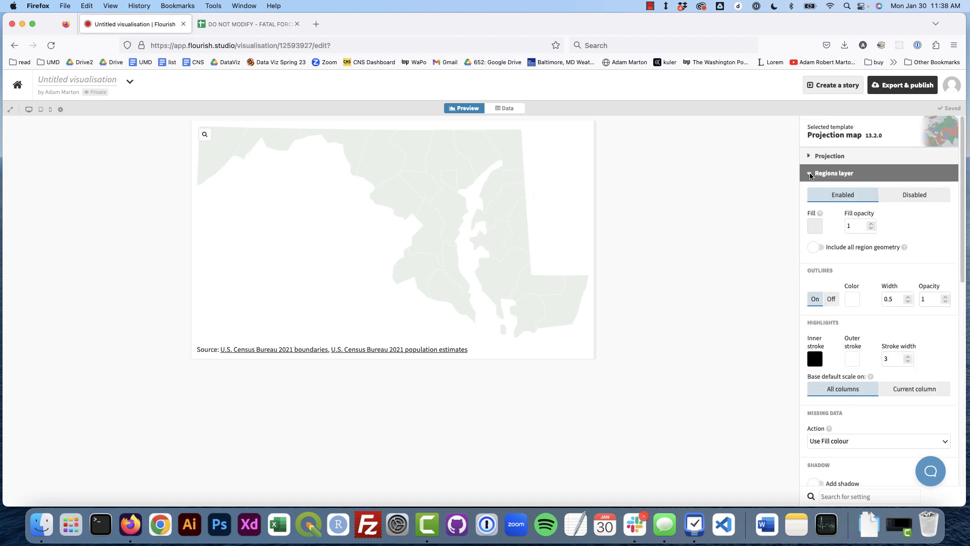
{"action": "left_click", "coordinate": [815, 226]}
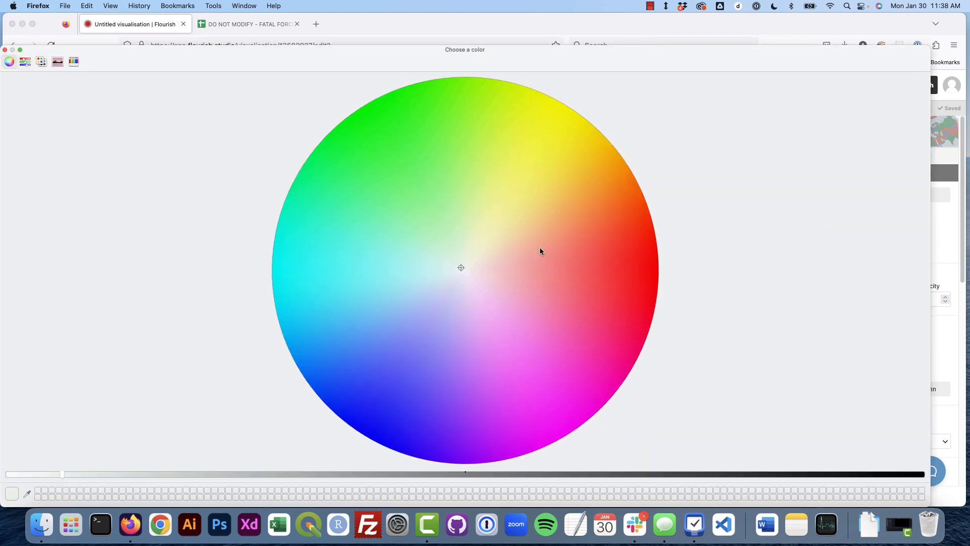
{"action": "left_click", "coordinate": [4, 50]}
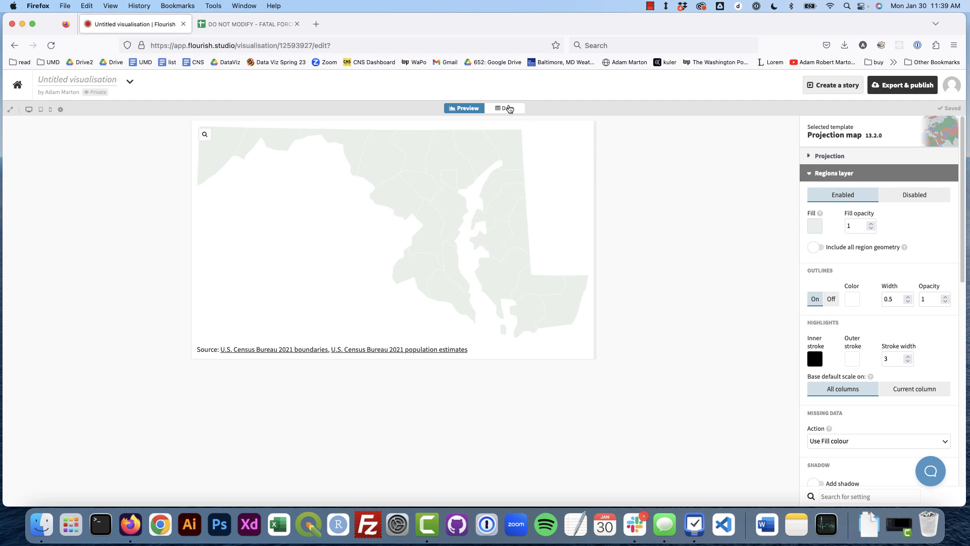
Open the Points data sheet, and copy the filtered Maryland rows, from header row 1 through row 6487, from the FATAL FORCE DATA Google Sheet.
{"action": "left_click", "coordinate": [509, 109]}
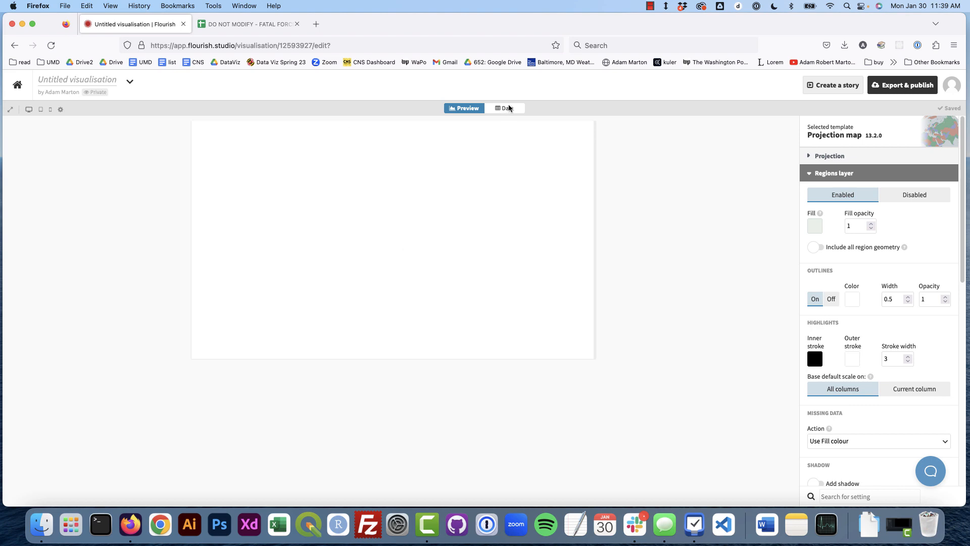
{"action": "left_click", "coordinate": [159, 130]}
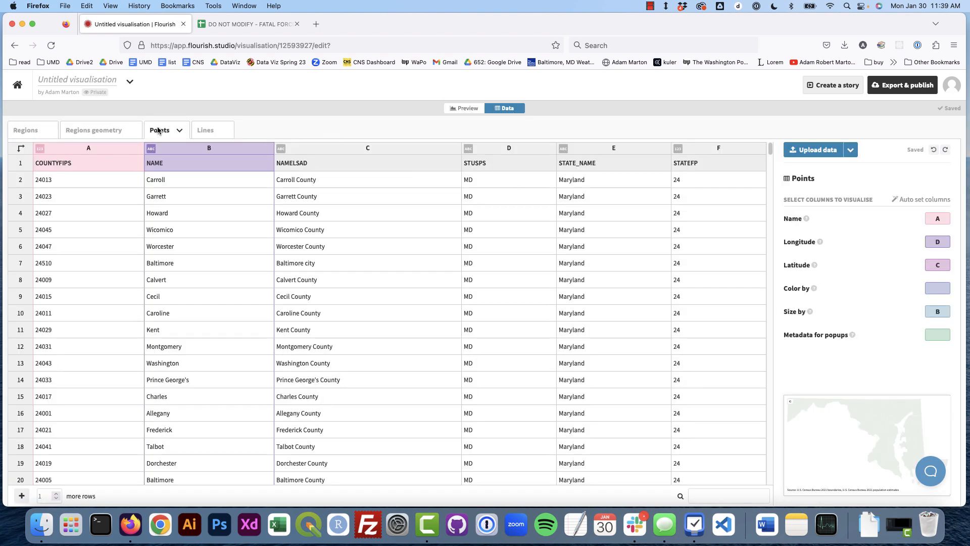
{"action": "left_click", "coordinate": [228, 25]}
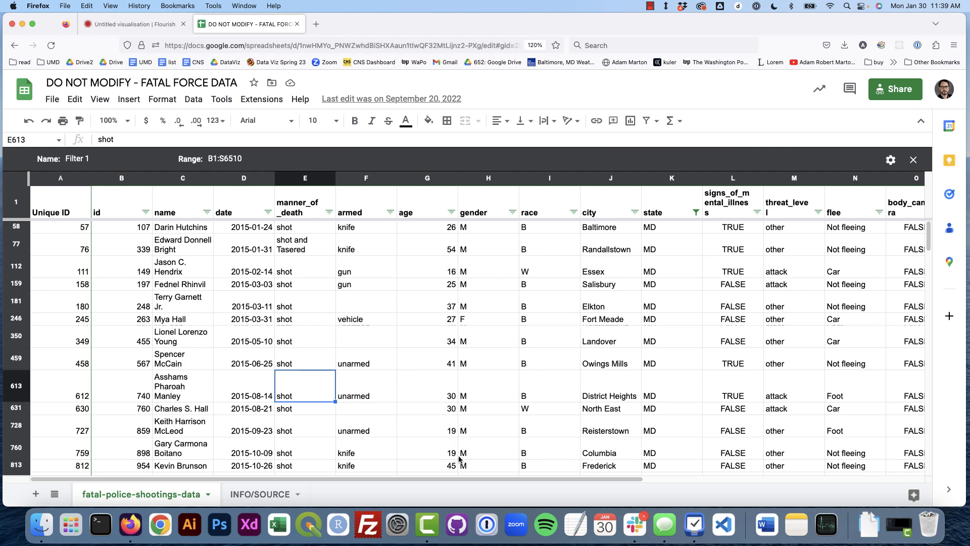
{"action": "left_click_drag", "start_coordinate": [460, 478], "coordinate": [313, 475]}
{"action": "left_click_drag", "start_coordinate": [16, 213], "coordinate": [38, 412]}
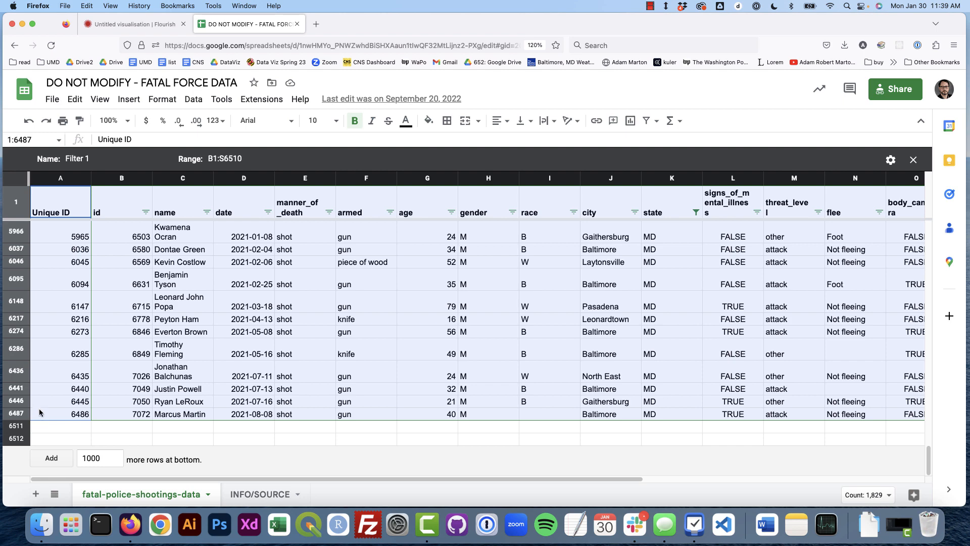
Switch back to Flourish and paste the copied shootings data into the Points sheet starting at cell A1.
{"action": "left_click", "coordinate": [157, 24]}
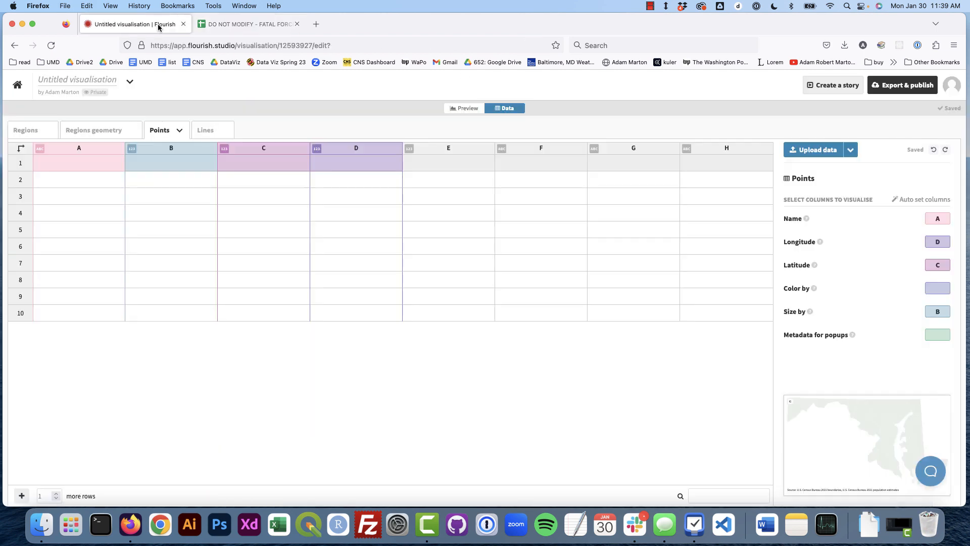
{"action": "left_click", "coordinate": [66, 164]}
{"action": "key", "text": "super+v"}
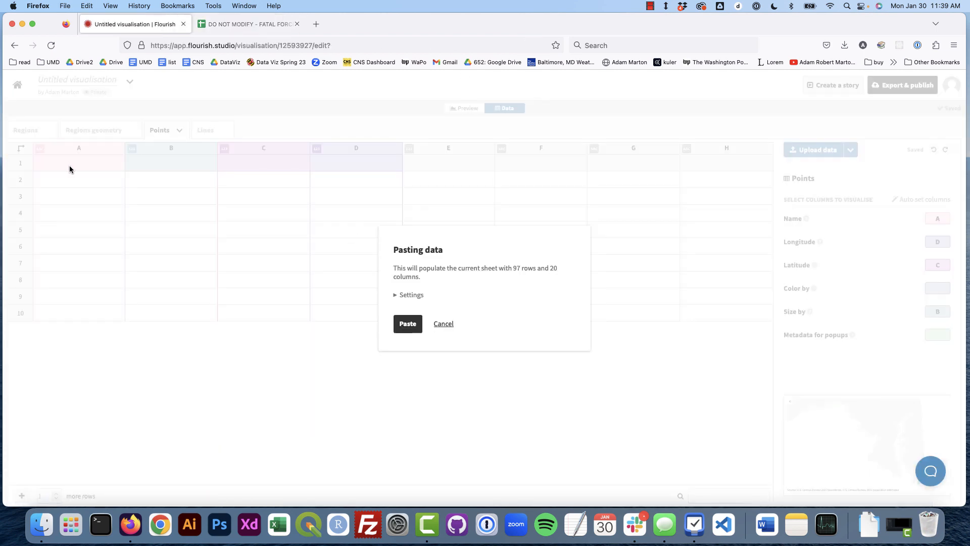
{"action": "left_click", "coordinate": [408, 324]}
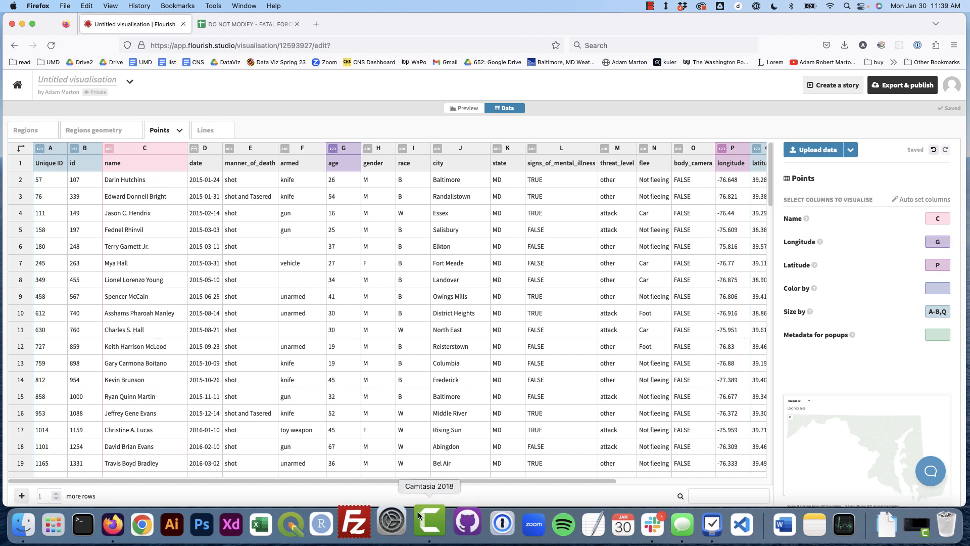
Assign column P to Longitude and column Q to Latitude for the Points sheet.
{"action": "left_click_drag", "start_coordinate": [432, 481], "coordinate": [608, 481]}
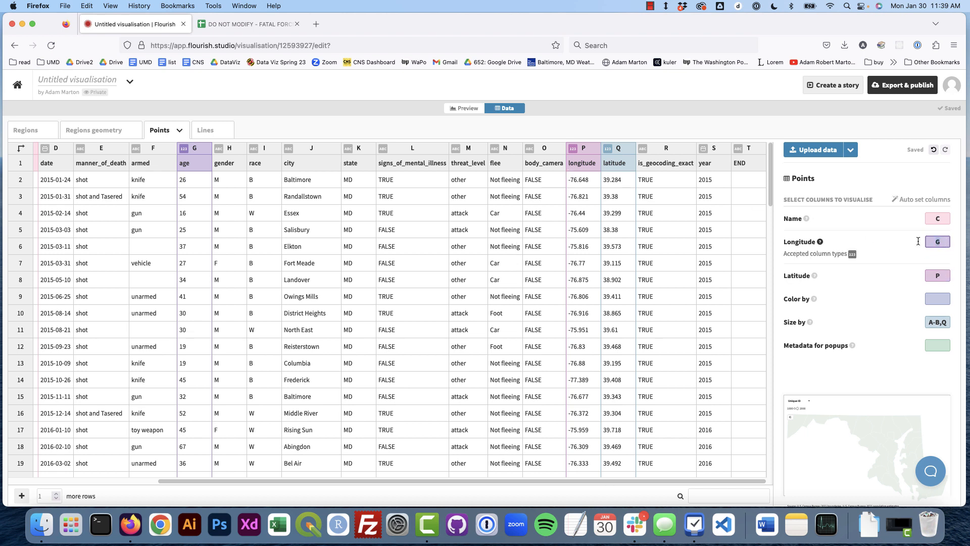
{"action": "left_click", "coordinate": [938, 242]}
{"action": "type", "text": "P"}
{"action": "left_click", "coordinate": [938, 276]}
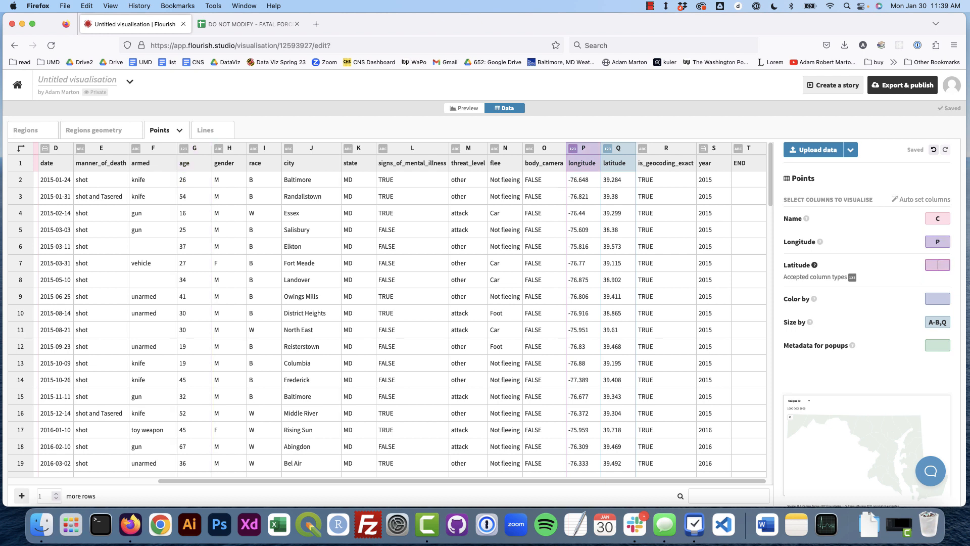
{"action": "type", "text": "Q"}
Clear the Size by columns of the Points sheet and preview the map.
{"action": "left_click", "coordinate": [947, 321]}
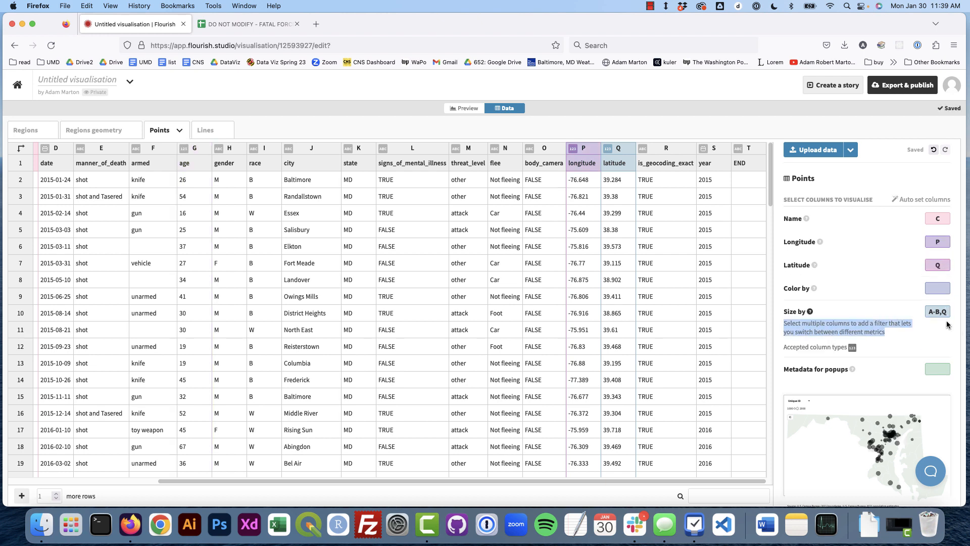
{"action": "key", "text": "BackSpace"}
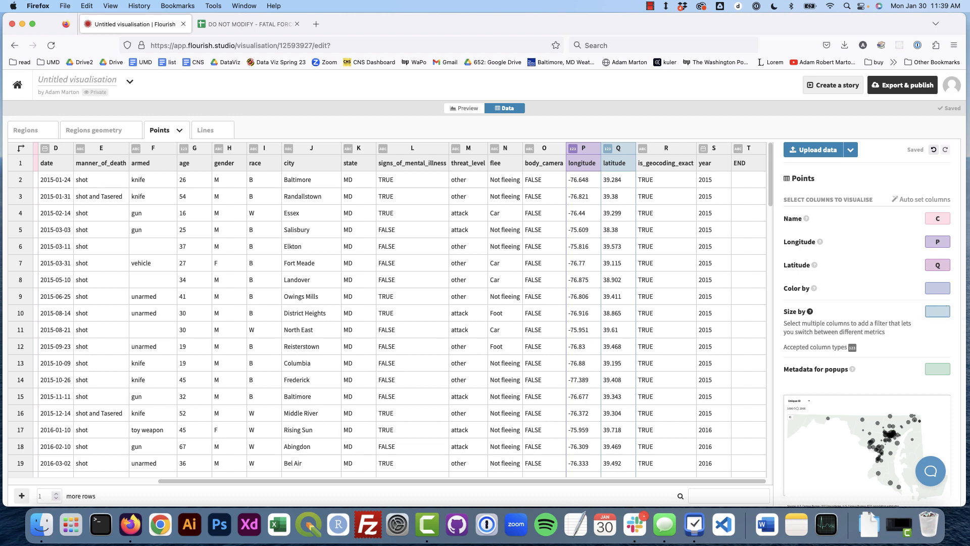
{"action": "left_click", "coordinate": [891, 304]}
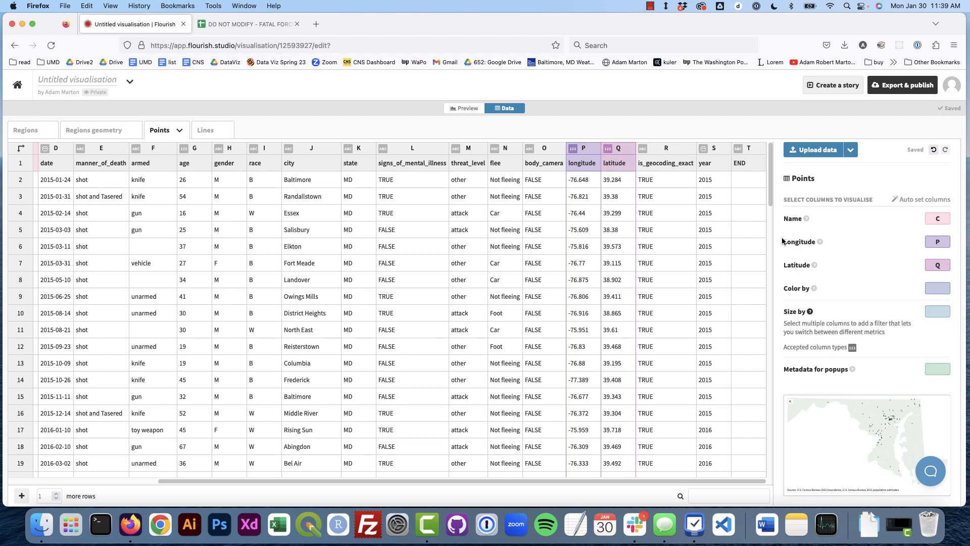
{"action": "left_click", "coordinate": [465, 108]}
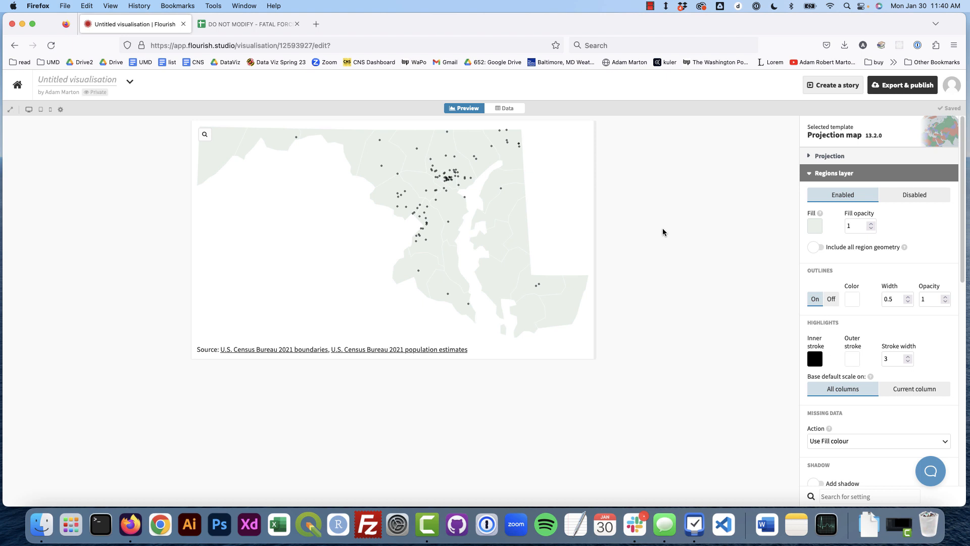
Return to the Points data and examine the race and gender columns as categories for coloring the points.
{"action": "left_click", "coordinate": [508, 108]}
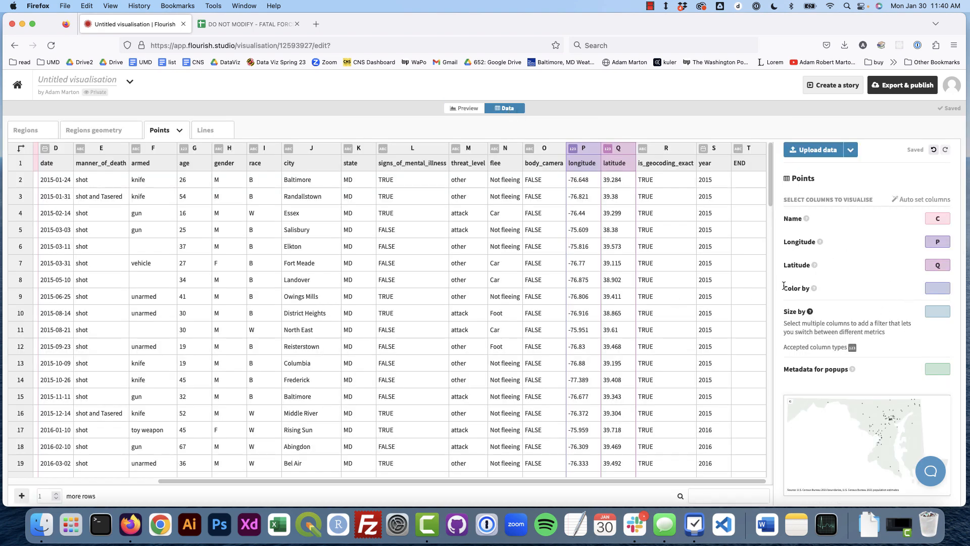
{"action": "left_click", "coordinate": [792, 312]}
{"action": "left_click", "coordinate": [266, 185]}
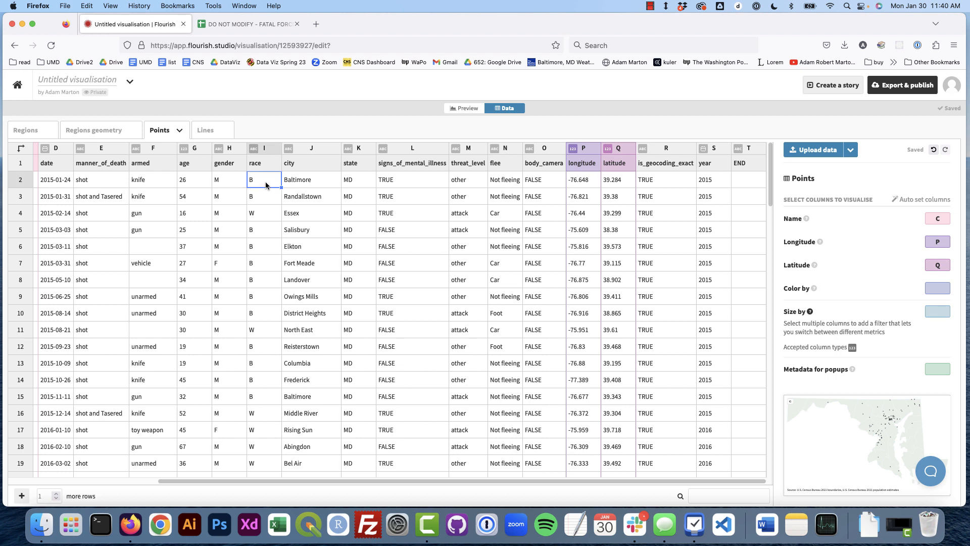
{"action": "key", "text": "Down"}
{"action": "key", "text": "Down"}
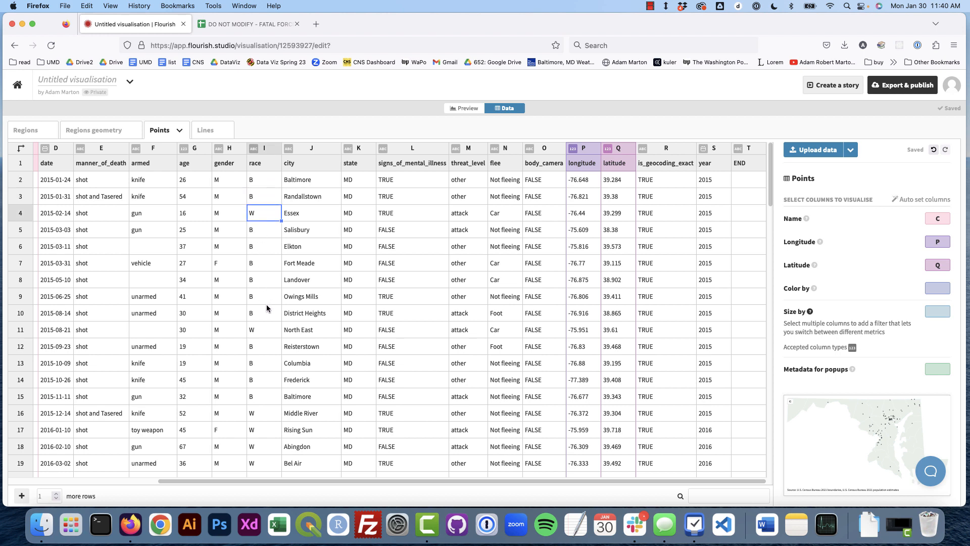
{"action": "left_click", "coordinate": [263, 392]}
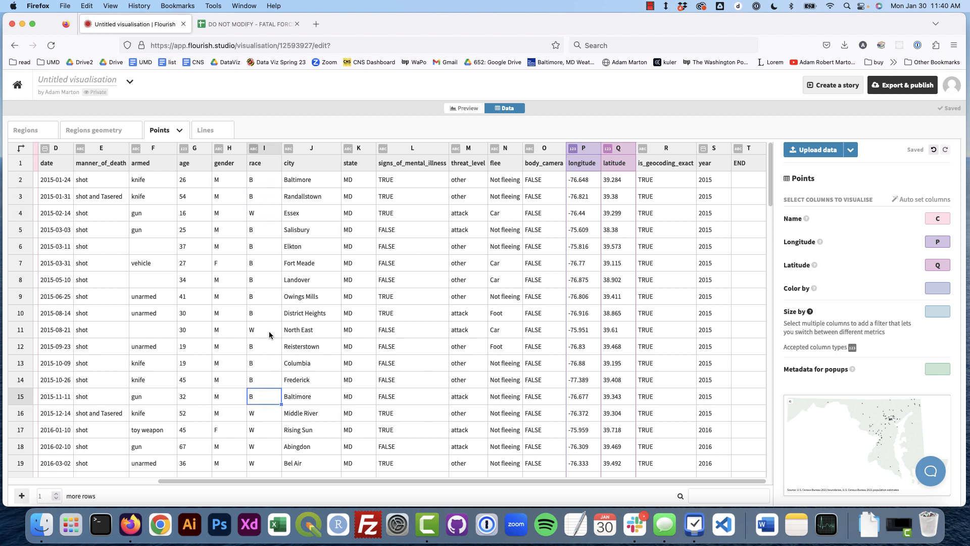
{"action": "left_click", "coordinate": [264, 179]}
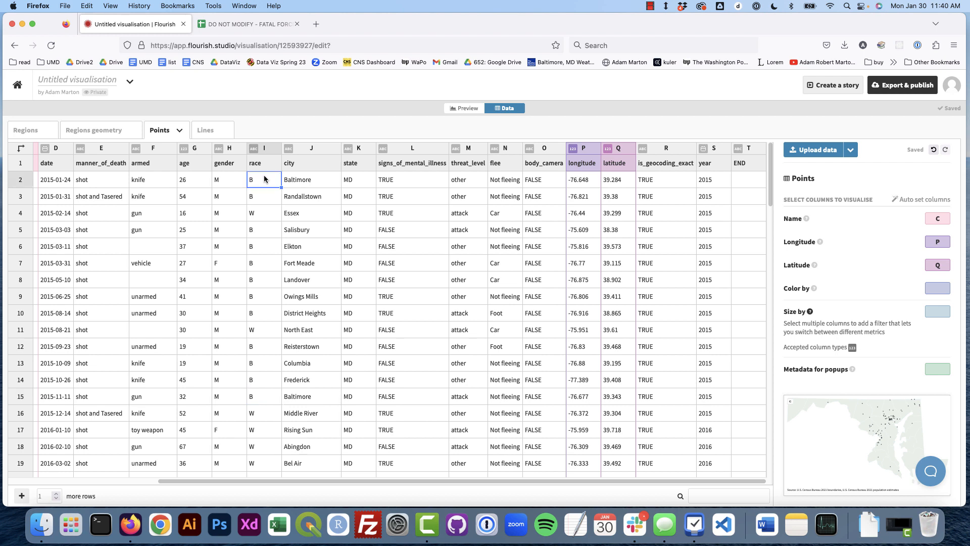
{"action": "left_click", "coordinate": [261, 216]}
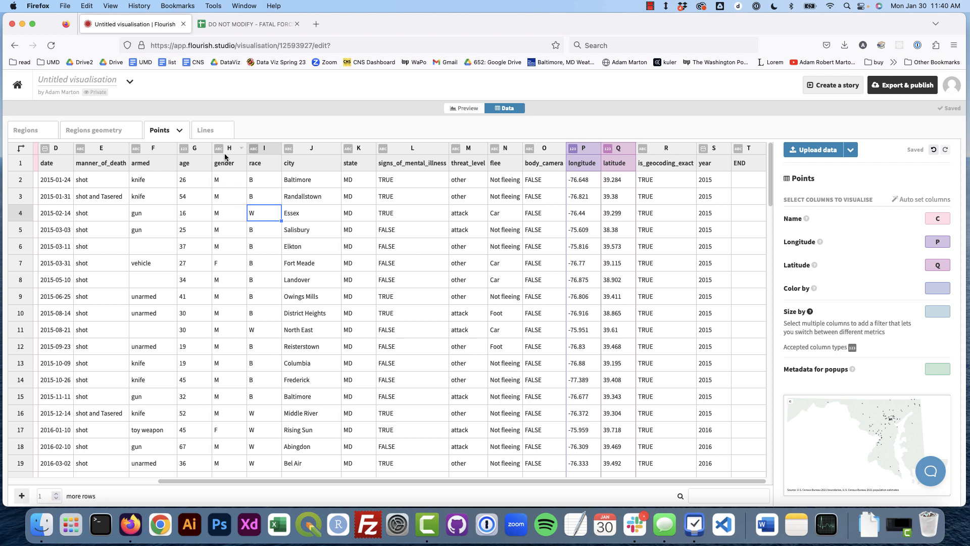
{"action": "left_click", "coordinate": [237, 213]}
{"action": "left_click", "coordinate": [231, 178]}
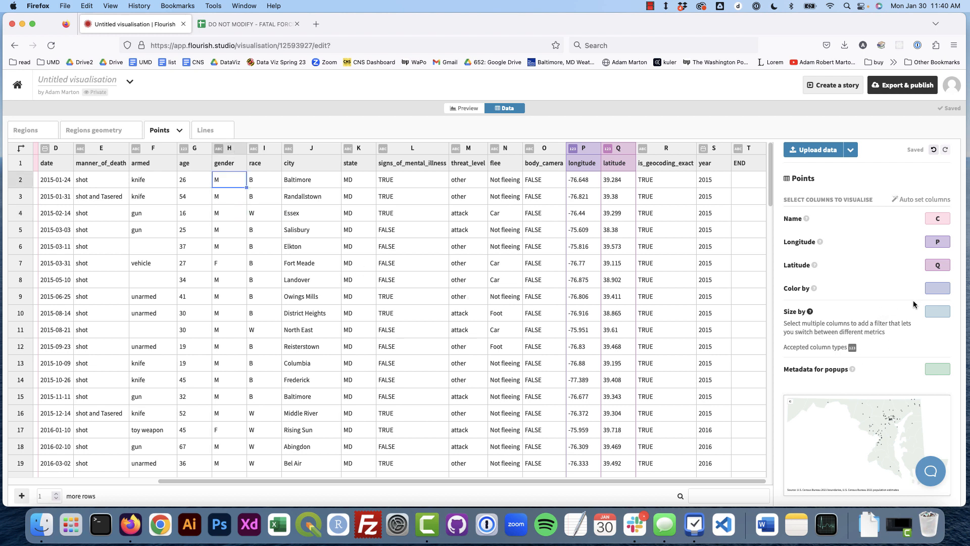
Set the points' Color by to column H (gender) and Size by to column G (age).
{"action": "left_click", "coordinate": [932, 289]}
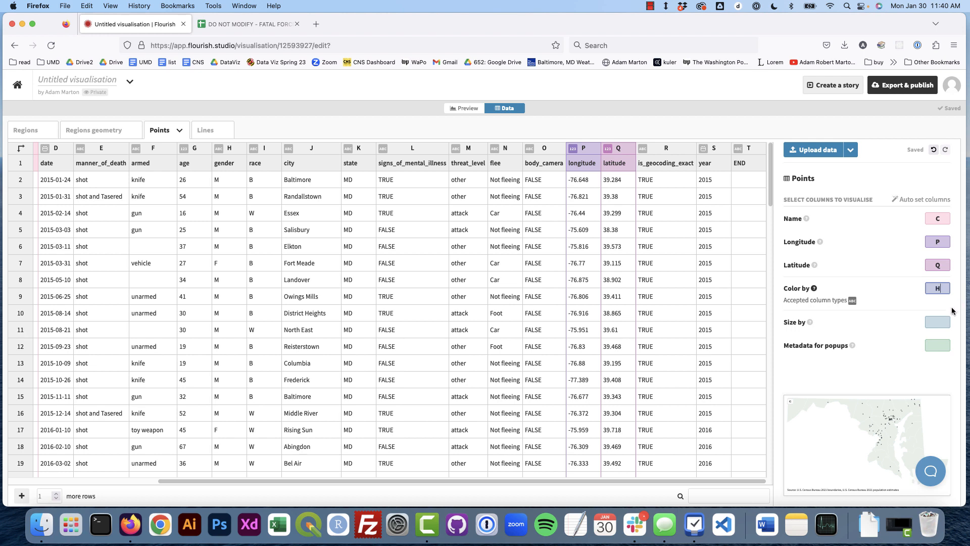
{"action": "left_click", "coordinate": [847, 285]}
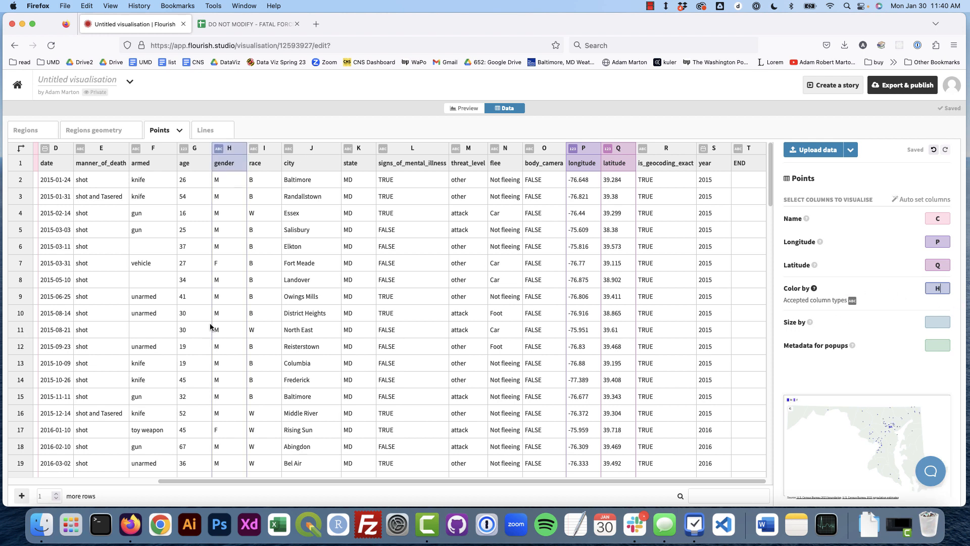
{"action": "left_click", "coordinate": [943, 323]}
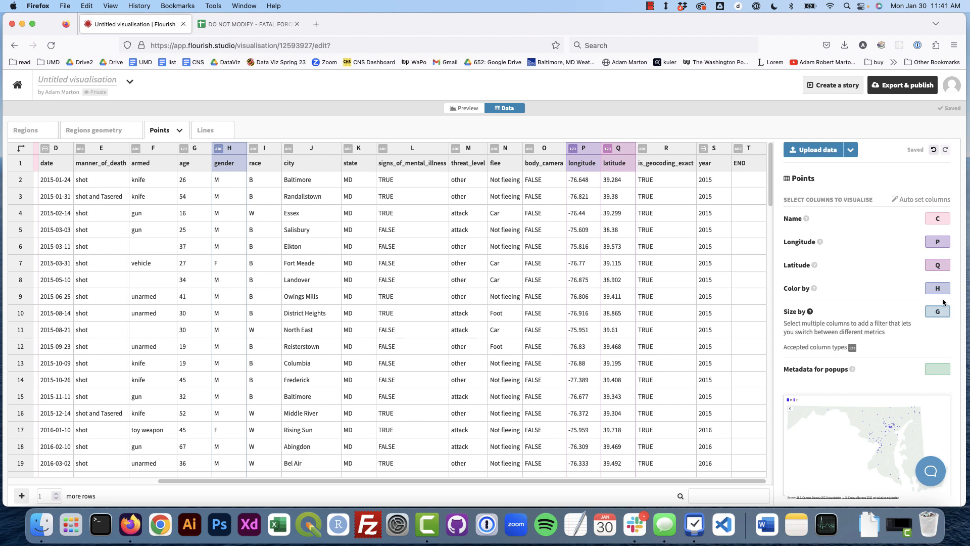
{"action": "left_click", "coordinate": [879, 308]}
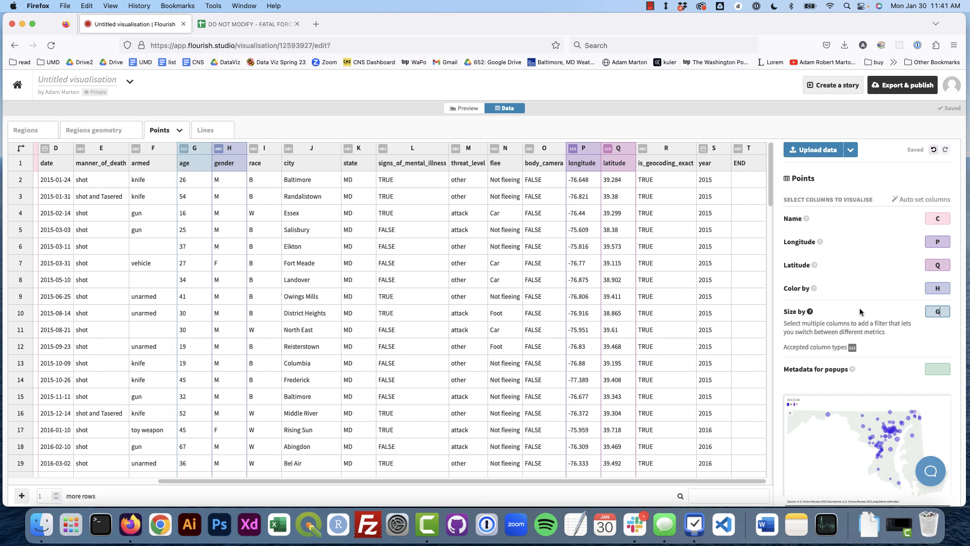
Preview the map and apply the Flourish 1 color palette to the points layer.
{"action": "left_click", "coordinate": [460, 110]}
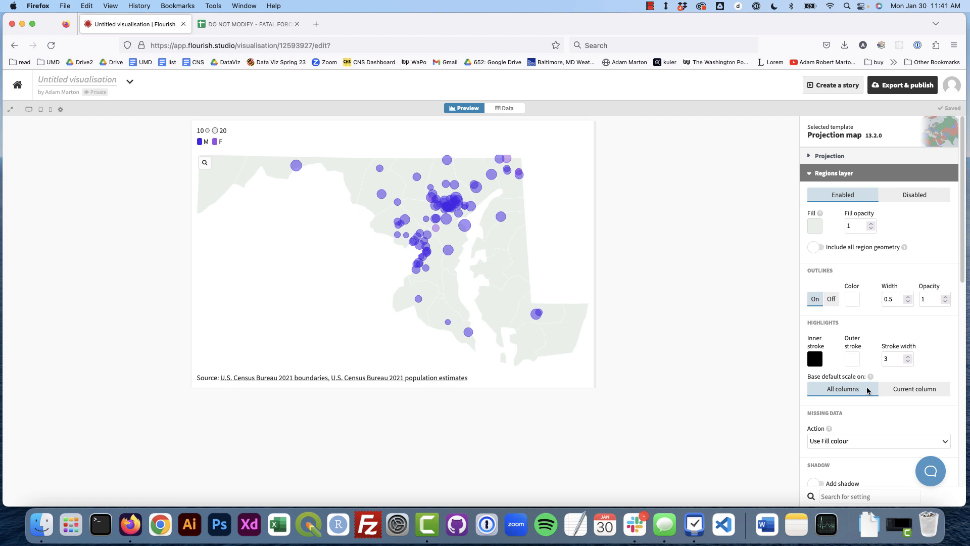
{"action": "left_click", "coordinate": [808, 175]}
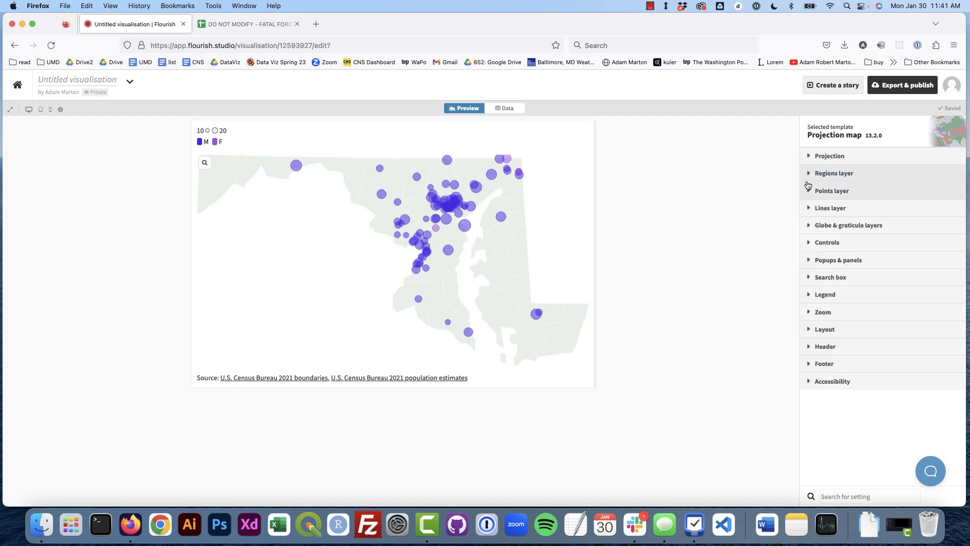
{"action": "left_click", "coordinate": [809, 195]}
{"action": "scroll", "coordinate": [908, 432], "scroll_direction": "down", "scroll_amount": 3}
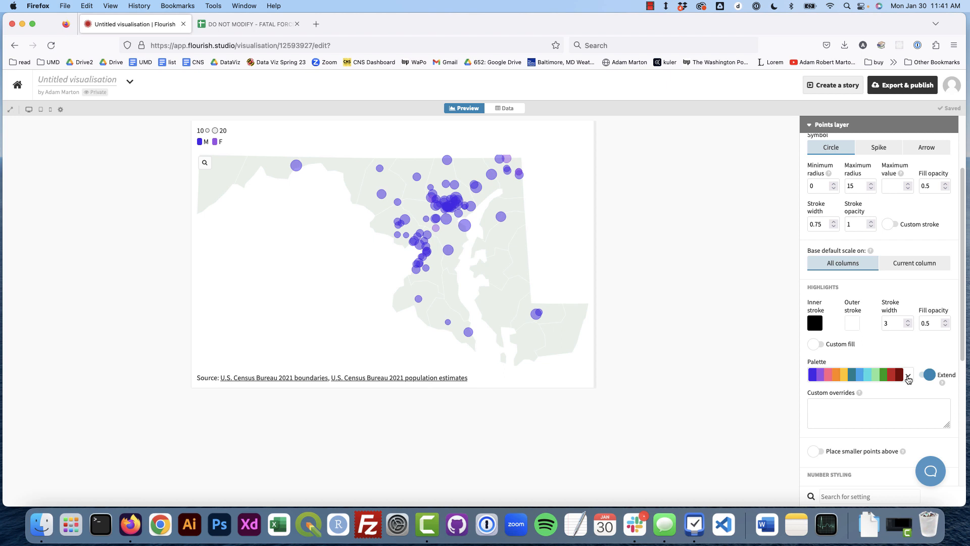
{"action": "left_click", "coordinate": [908, 379]}
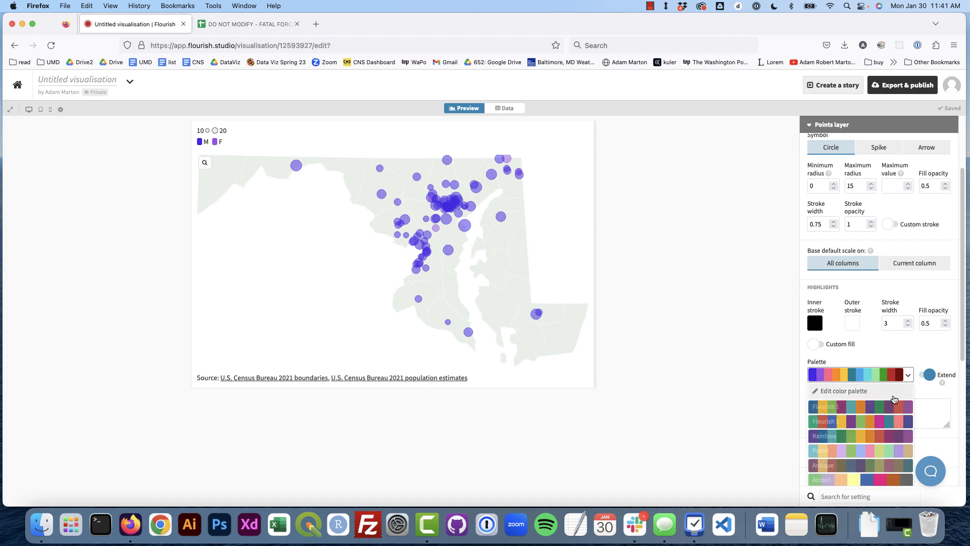
{"action": "left_click", "coordinate": [872, 406]}
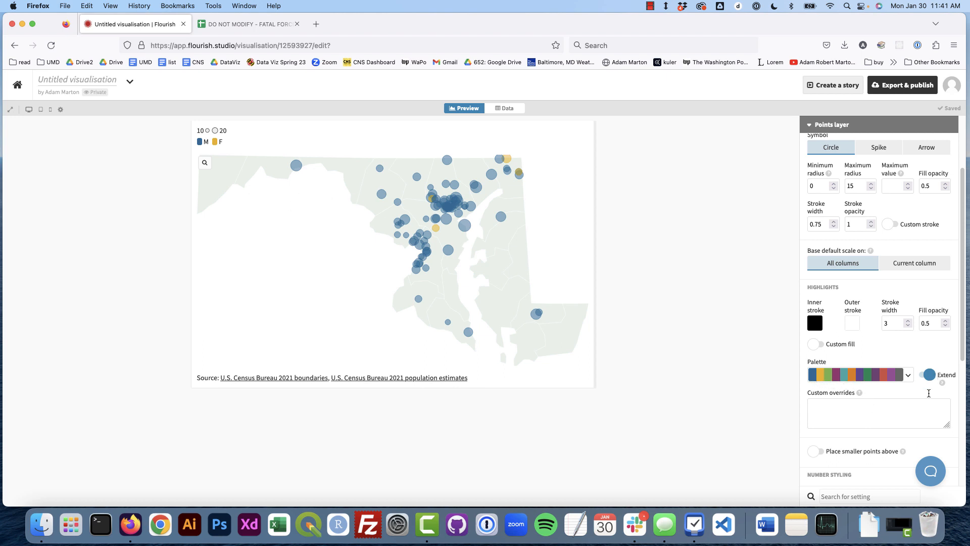
Edit the points palette so green #73af48 comes second, ahead of yellow #edad08, and return to the settings.
{"action": "scroll", "coordinate": [929, 393], "scroll_direction": "down", "scroll_amount": 1}
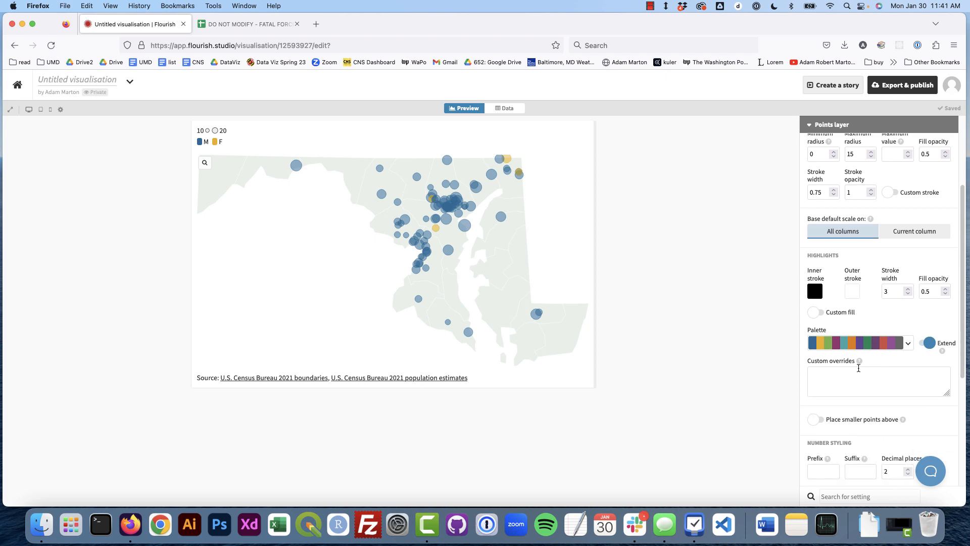
{"action": "left_click", "coordinate": [908, 344]}
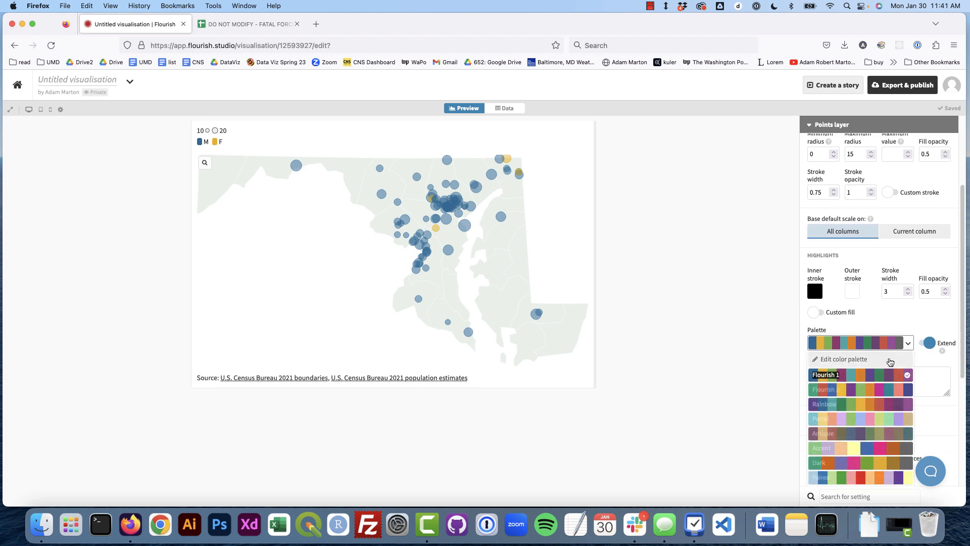
{"action": "left_click", "coordinate": [891, 362]}
{"action": "left_click_drag", "start_coordinate": [849, 220], "coordinate": [853, 198]}
{"action": "left_click_drag", "start_coordinate": [810, 223], "coordinate": [807, 189]}
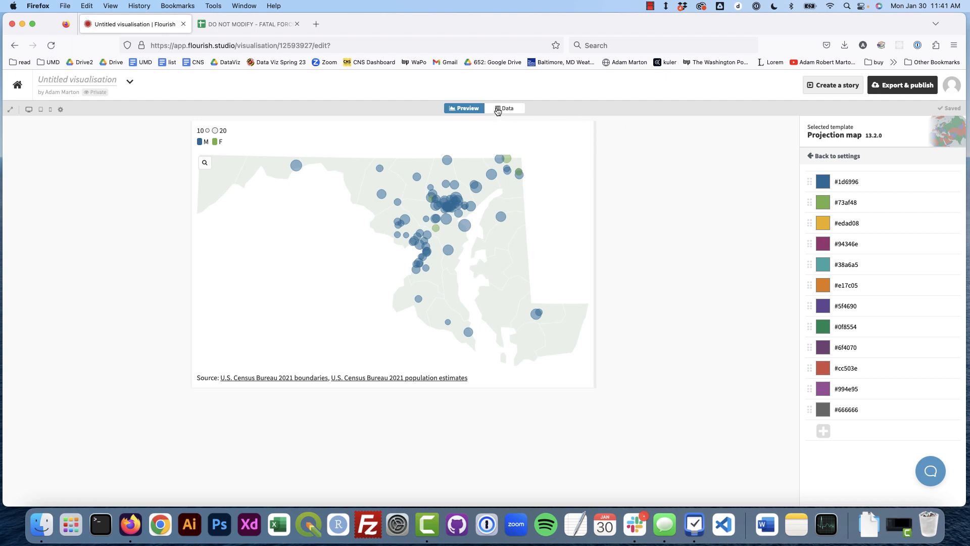
{"action": "left_click", "coordinate": [813, 157]}
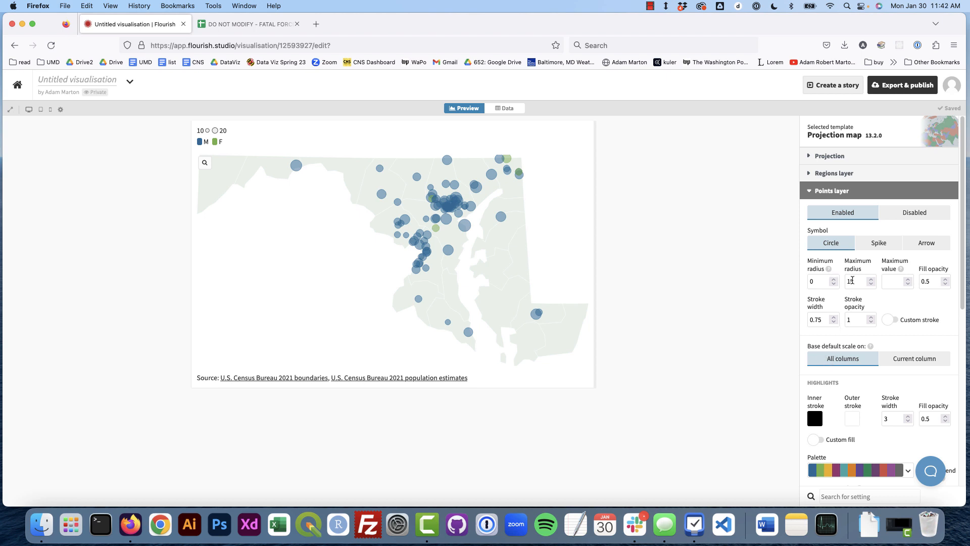
Reduce the maximum radius of the points to 8.
{"action": "left_click", "coordinate": [872, 279]}
{"action": "left_click", "coordinate": [872, 279]}
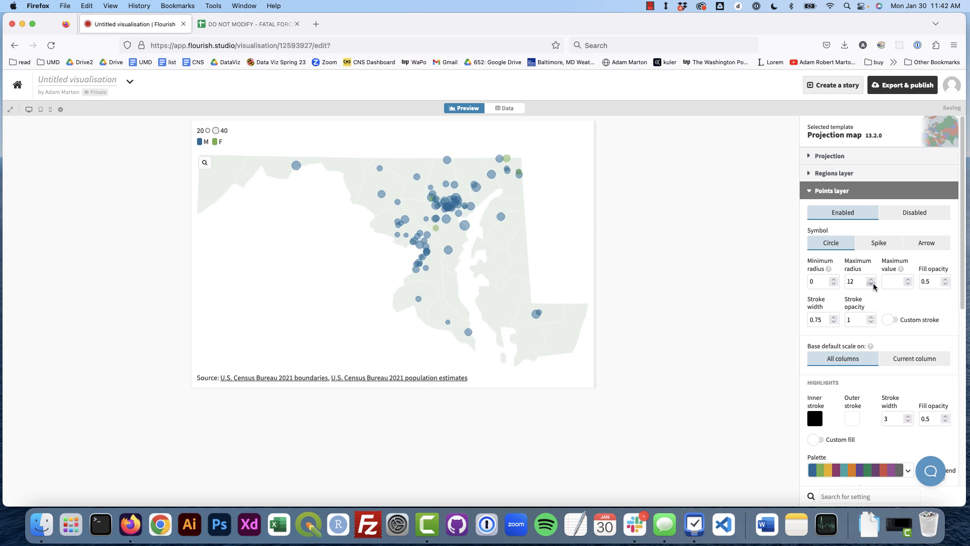
{"action": "left_click", "coordinate": [871, 284]}
{"action": "left_click", "coordinate": [872, 284]}
{"action": "left_click", "coordinate": [871, 284]}
{"action": "left_click", "coordinate": [871, 284]}
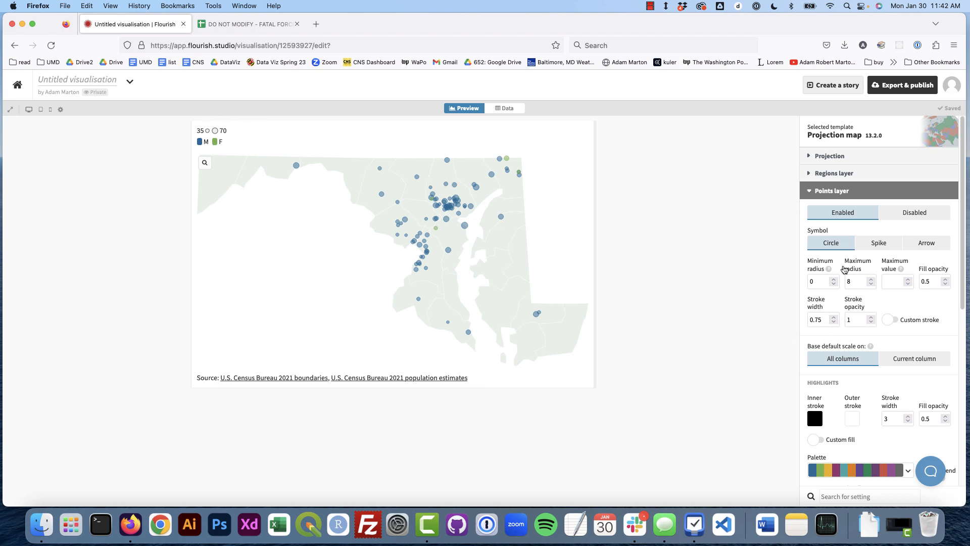
{"action": "left_click", "coordinate": [810, 191]}
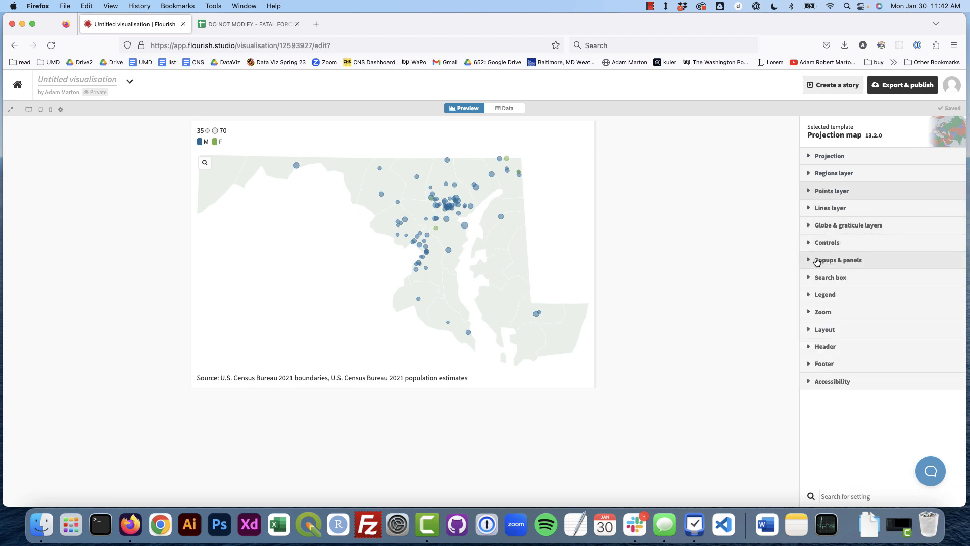
Hide the point size legend.
{"action": "left_click", "coordinate": [810, 295]}
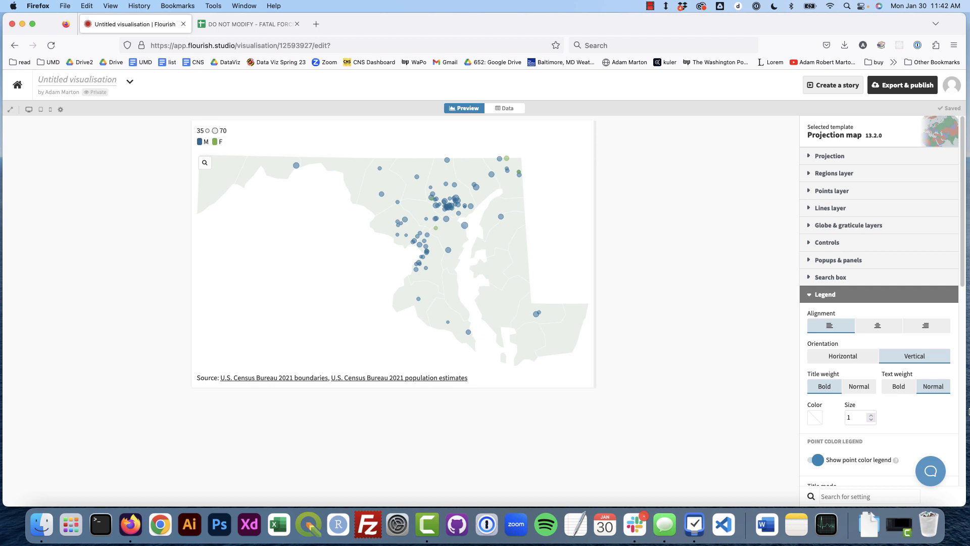
{"action": "scroll", "coordinate": [920, 420], "scroll_direction": "down", "scroll_amount": 4}
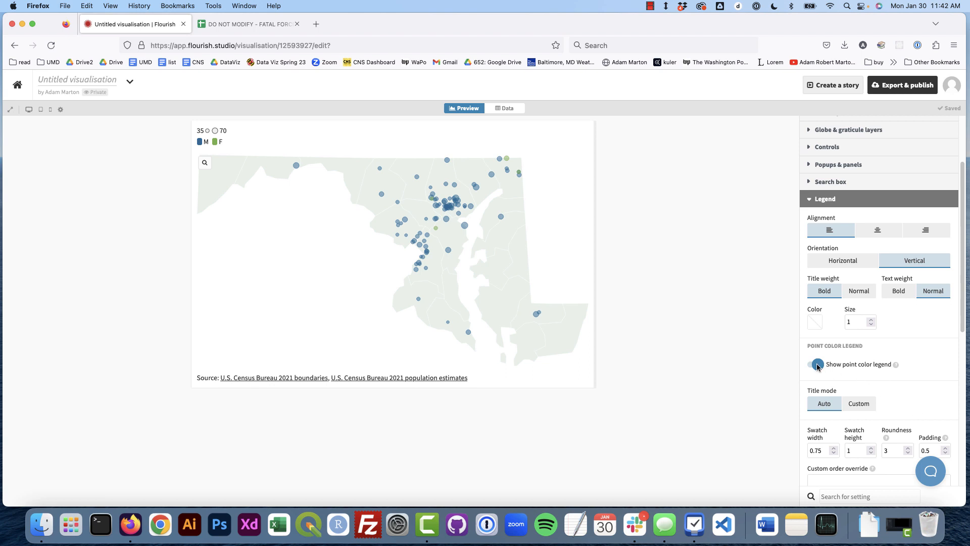
{"action": "scroll", "coordinate": [905, 364], "scroll_direction": "down", "scroll_amount": 5}
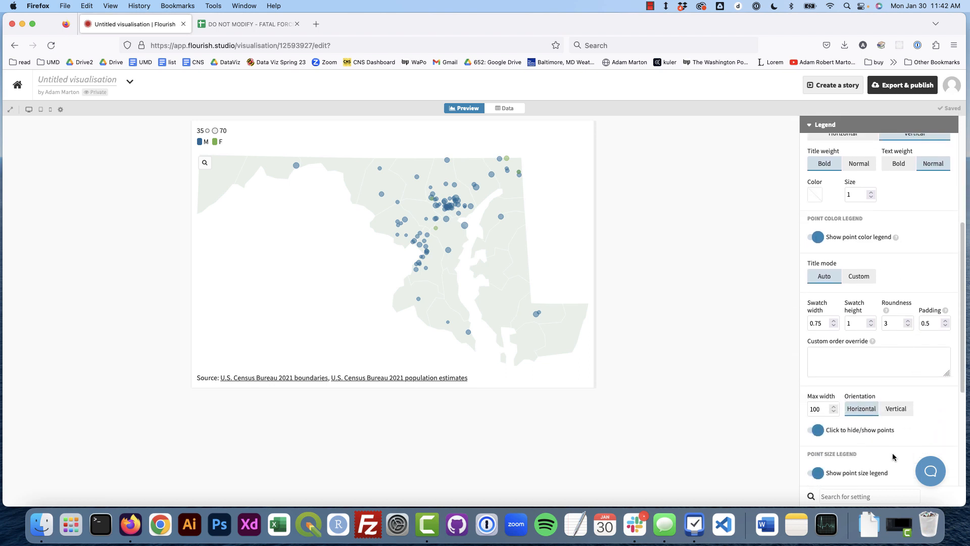
{"action": "left_click", "coordinate": [812, 443]}
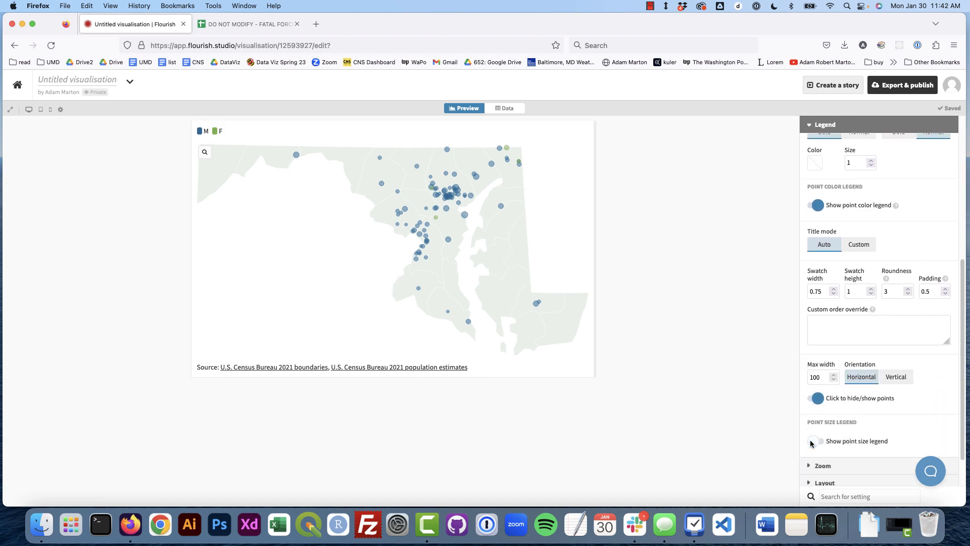
Give the point color legend the custom title "Gender of victim:" and close the legend settings.
{"action": "scroll", "coordinate": [889, 426], "scroll_direction": "up", "scroll_amount": 3}
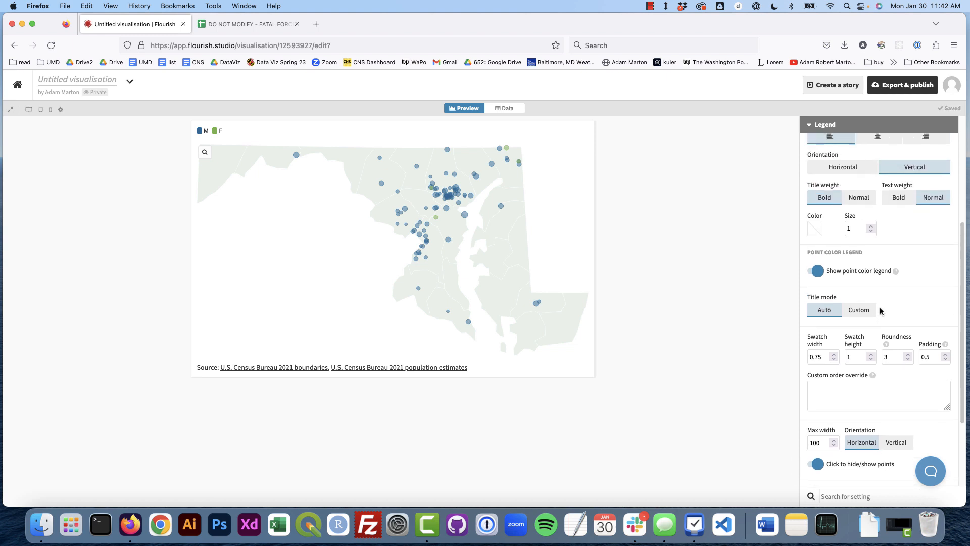
{"action": "scroll", "coordinate": [881, 308], "scroll_direction": "up", "scroll_amount": 2}
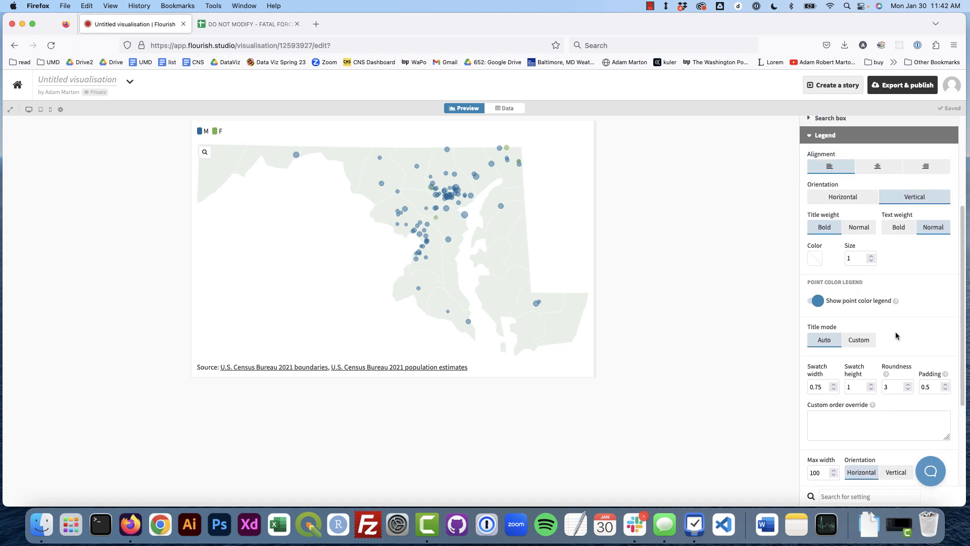
{"action": "left_click", "coordinate": [857, 344]}
{"action": "left_click", "coordinate": [948, 344]}
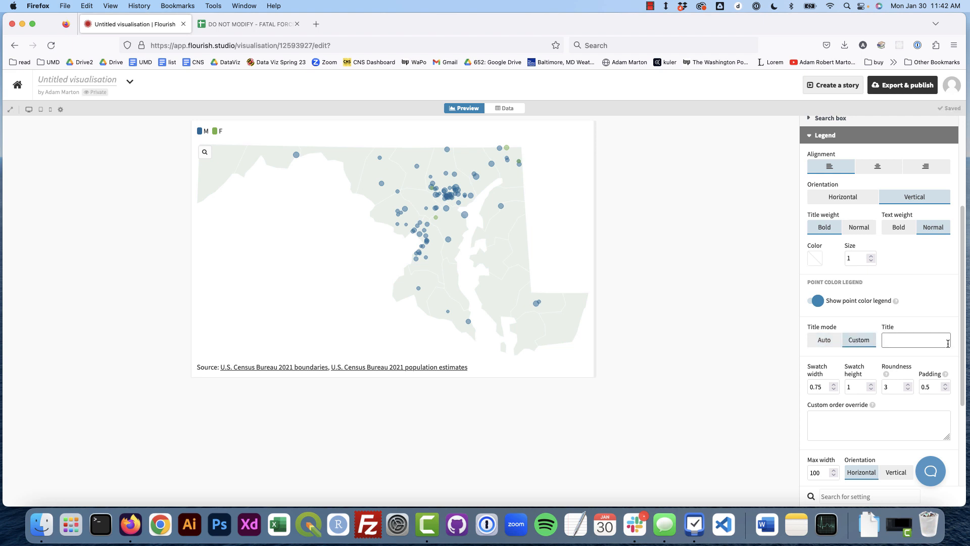
{"action": "type", "text": "Gender of victim:"}
{"action": "left_click", "coordinate": [659, 258]}
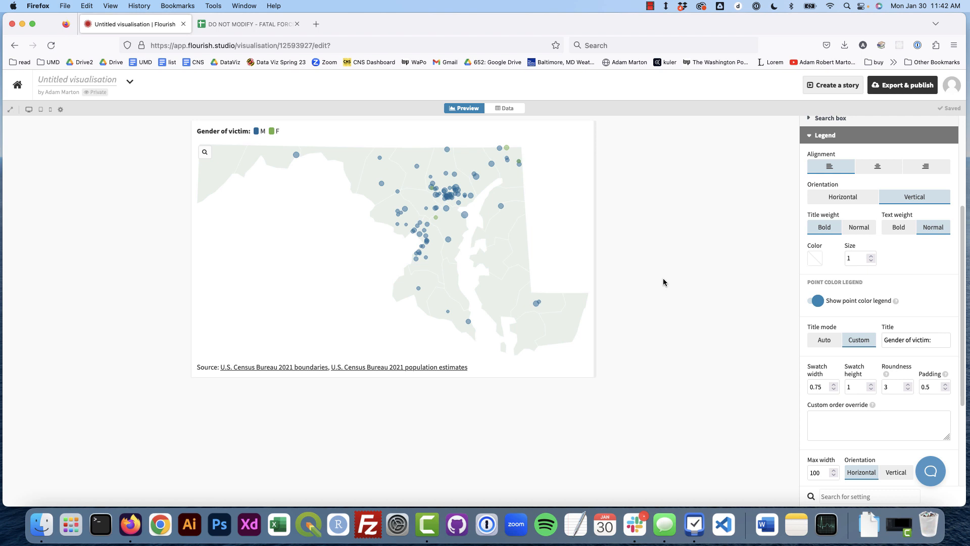
{"action": "mouse_move", "coordinate": [453, 188]}
{"action": "scroll", "coordinate": [899, 329], "scroll_direction": "down", "scroll_amount": 4}
{"action": "scroll", "coordinate": [899, 332], "scroll_direction": "up", "scroll_amount": 5}
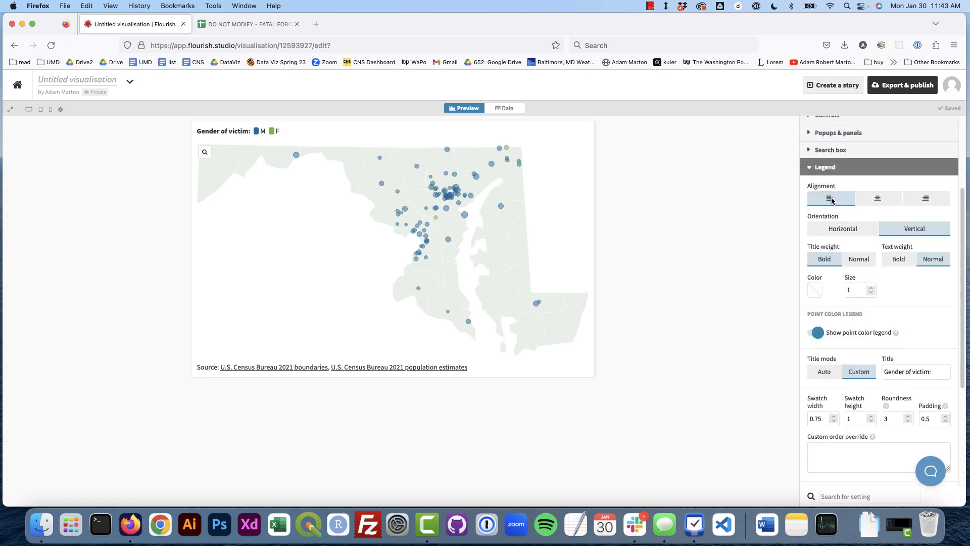
{"action": "left_click", "coordinate": [824, 168]}
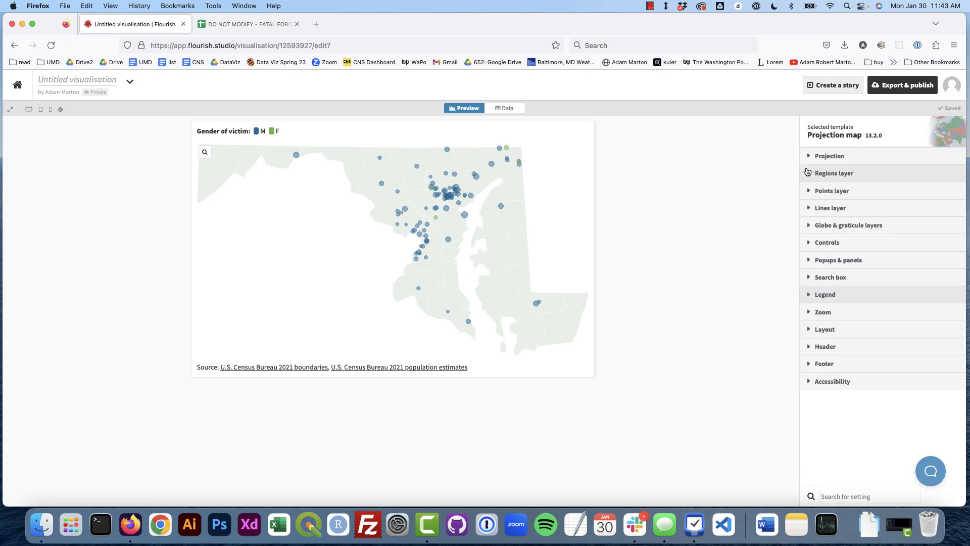
Switch the popup content for points from automatic to custom.
{"action": "left_click", "coordinate": [811, 261]}
{"action": "scroll", "coordinate": [876, 342], "scroll_direction": "down", "scroll_amount": 1}
{"action": "scroll", "coordinate": [875, 342], "scroll_direction": "down", "scroll_amount": 1}
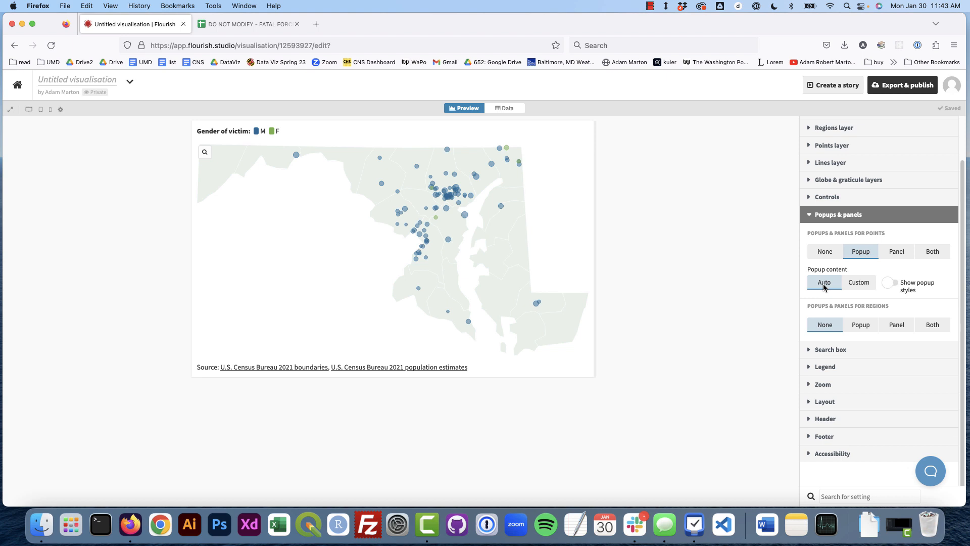
{"action": "left_click", "coordinate": [858, 286]}
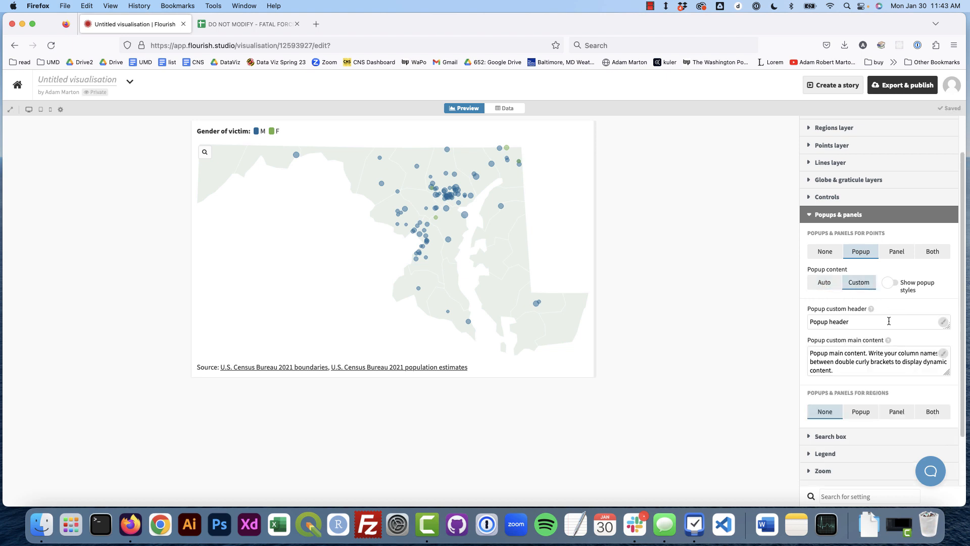
Replace the popup's custom header with the {{name}} data value.
{"action": "left_click", "coordinate": [943, 322]}
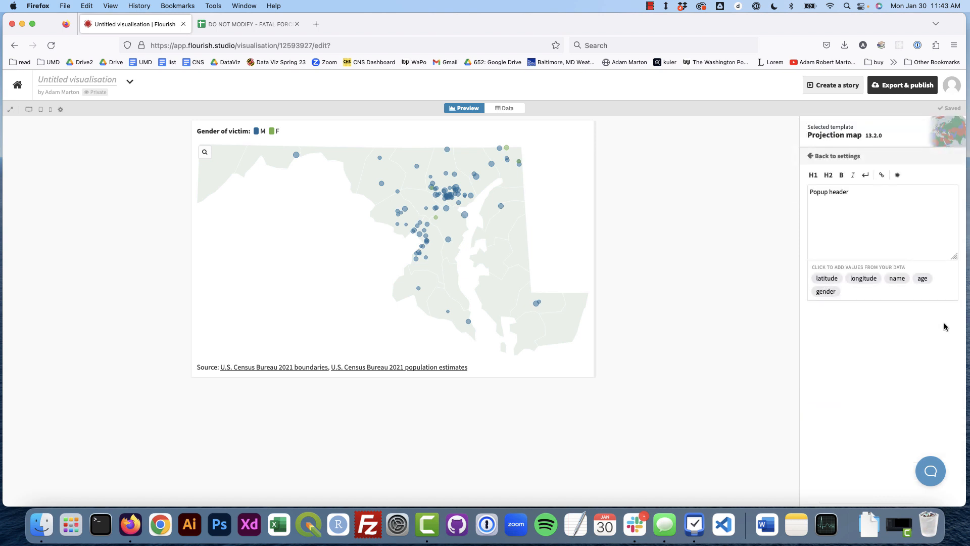
{"action": "left_click_drag", "start_coordinate": [857, 192], "coordinate": [788, 186]}
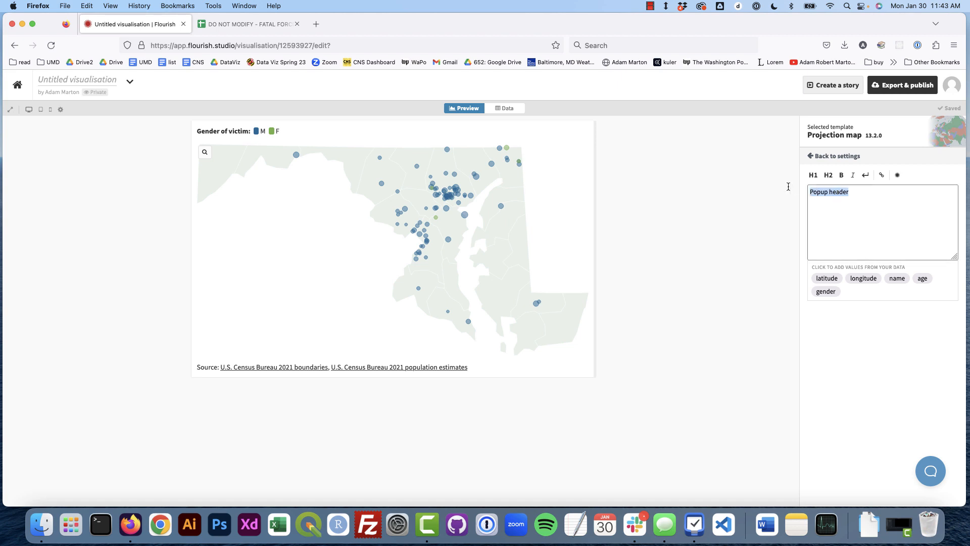
{"action": "key", "text": "BackSpace"}
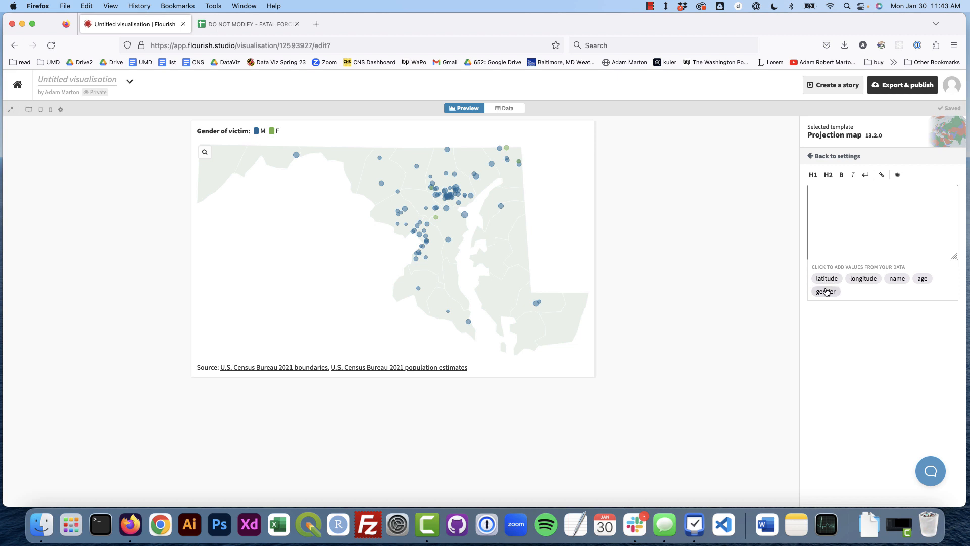
{"action": "left_click", "coordinate": [897, 278]}
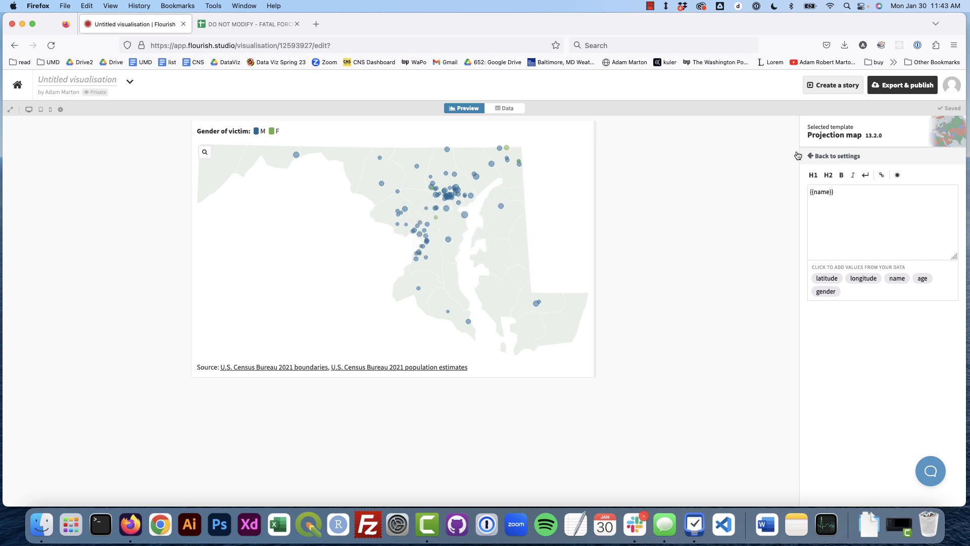
{"action": "left_click", "coordinate": [822, 156]}
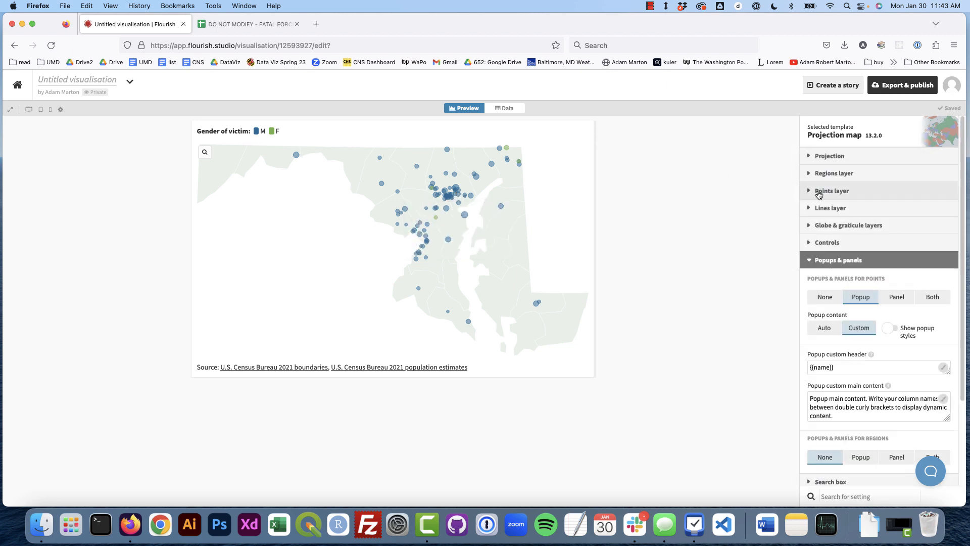
Open the popup's custom main content for editing and clear its placeholder text.
{"action": "left_click", "coordinate": [943, 399]}
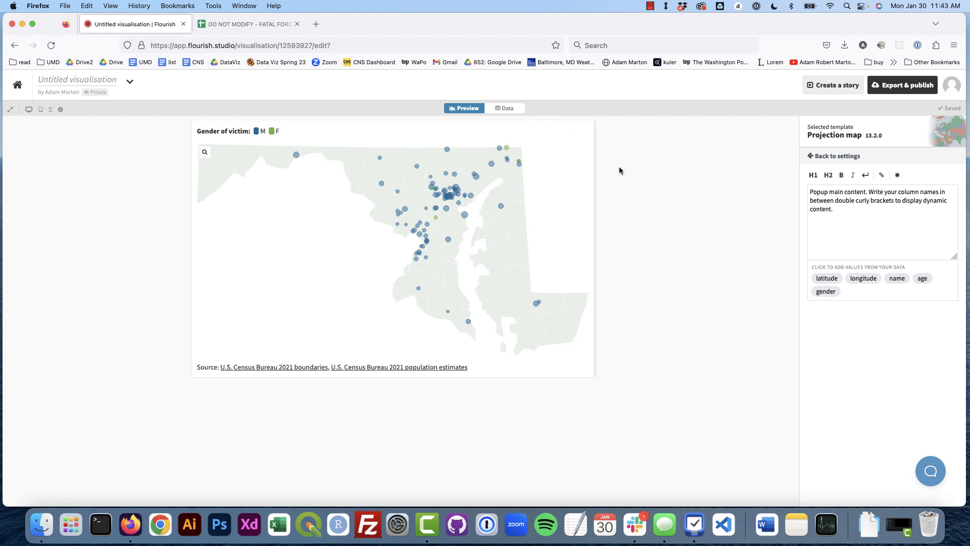
{"action": "left_click", "coordinate": [891, 240]}
{"action": "key", "text": "super+a"}
{"action": "key", "text": "BackSpace"}
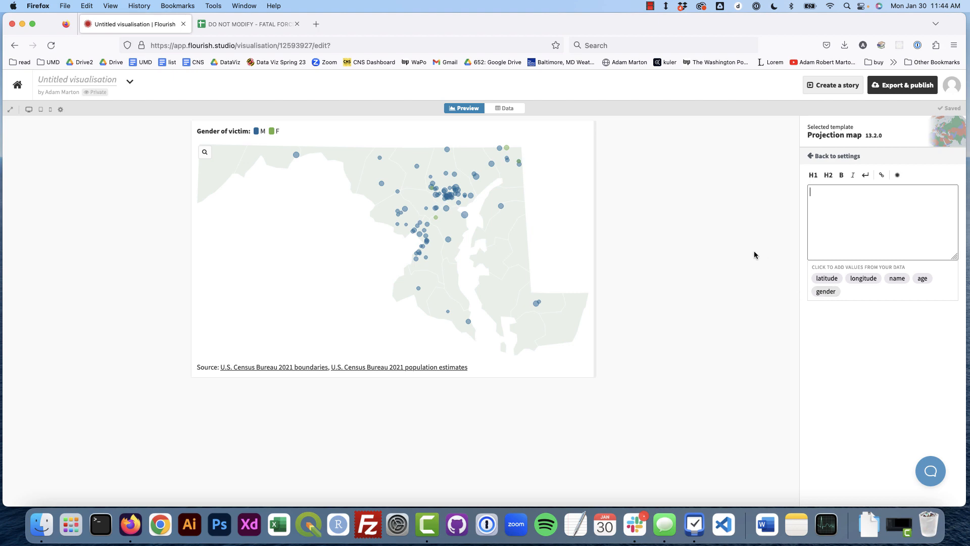
Assign columns D, E, J and K of the Points sheet as popup metadata and return to the popup's main content editor.
{"action": "left_click", "coordinate": [516, 112]}
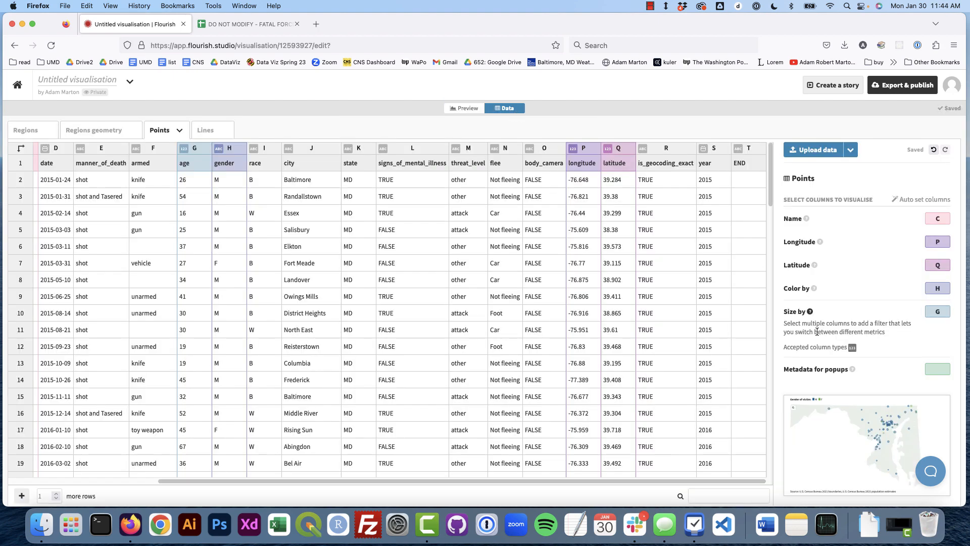
{"action": "left_click_drag", "start_coordinate": [799, 369], "coordinate": [823, 372]}
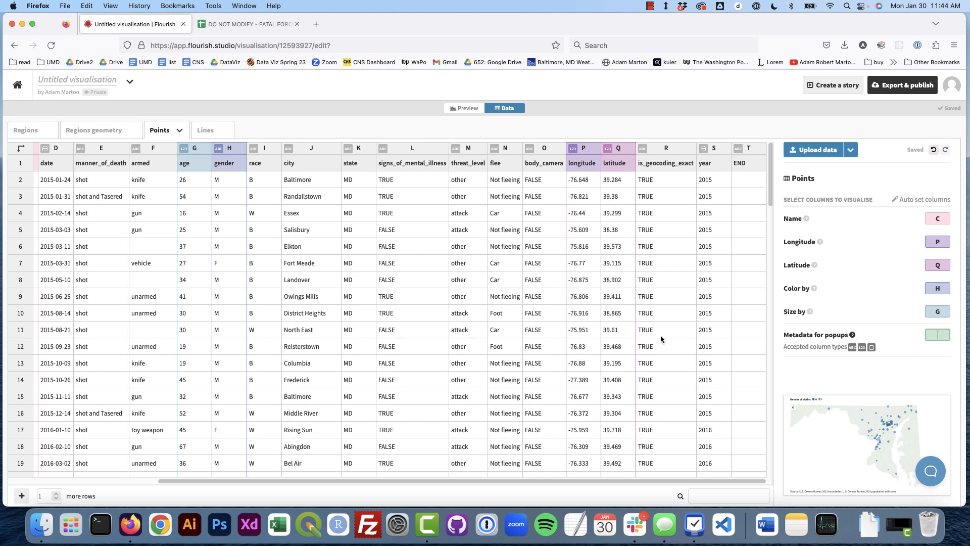
{"action": "type", "text": "D, E"}
{"action": "type", "text": ","}
{"action": "type", "text": " J, K"}
{"action": "left_click", "coordinate": [891, 366]}
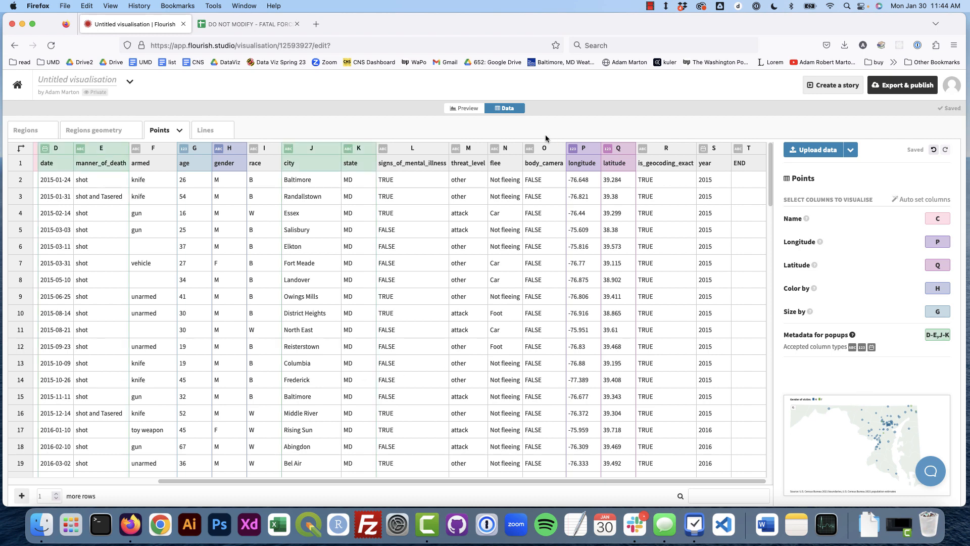
{"action": "left_click", "coordinate": [466, 108]}
{"action": "left_click", "coordinate": [895, 231]}
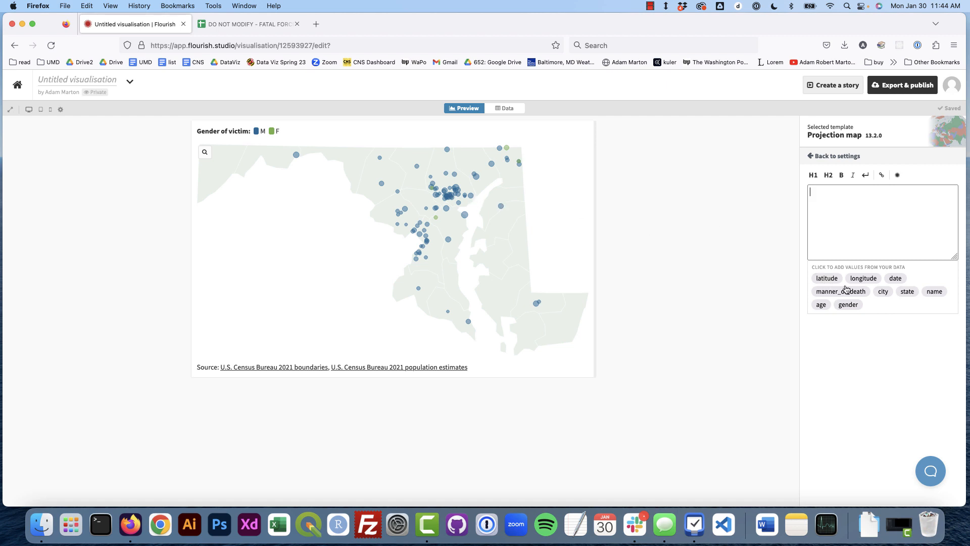
Begin the popup's main content with "{{name}} was {{manner_of_death}}" and preview it on a map point.
{"action": "left_click", "coordinate": [935, 291]}
{"action": "type", "text": "was"}
{"action": "left_click", "coordinate": [858, 293]}
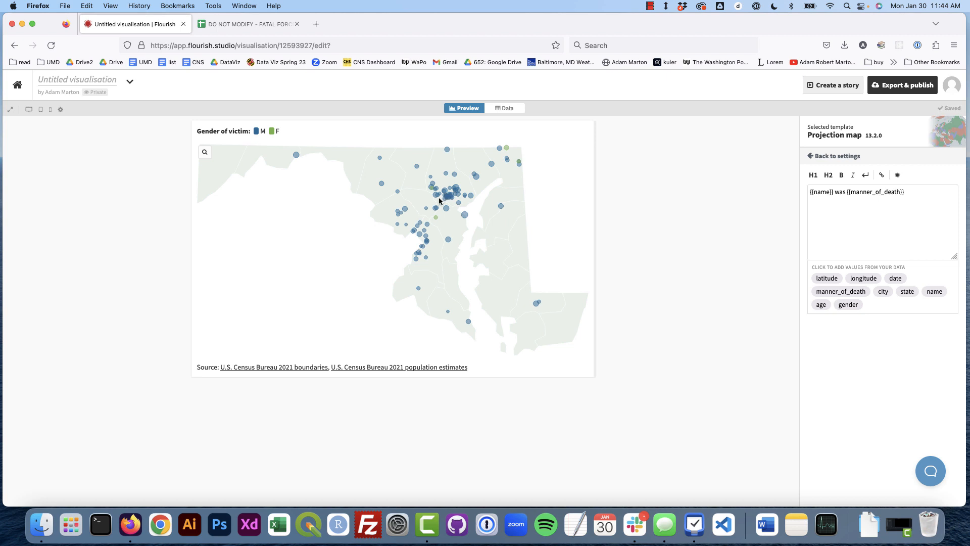
{"action": "mouse_move", "coordinate": [430, 187]}
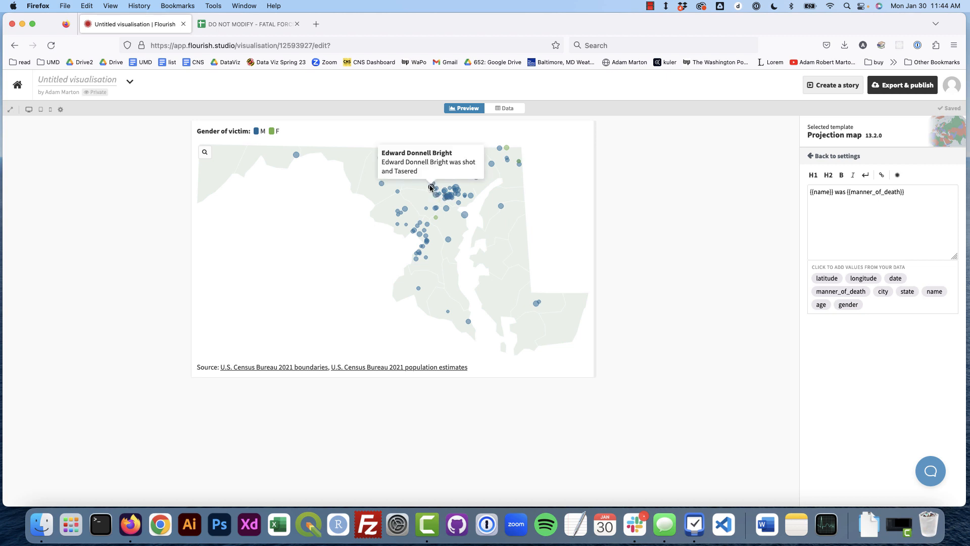
Extend the popup's main content with "by police on {{date}} in {{city}}, {{state}}", preview it and return to the settings.
{"action": "left_click", "coordinate": [905, 191]}
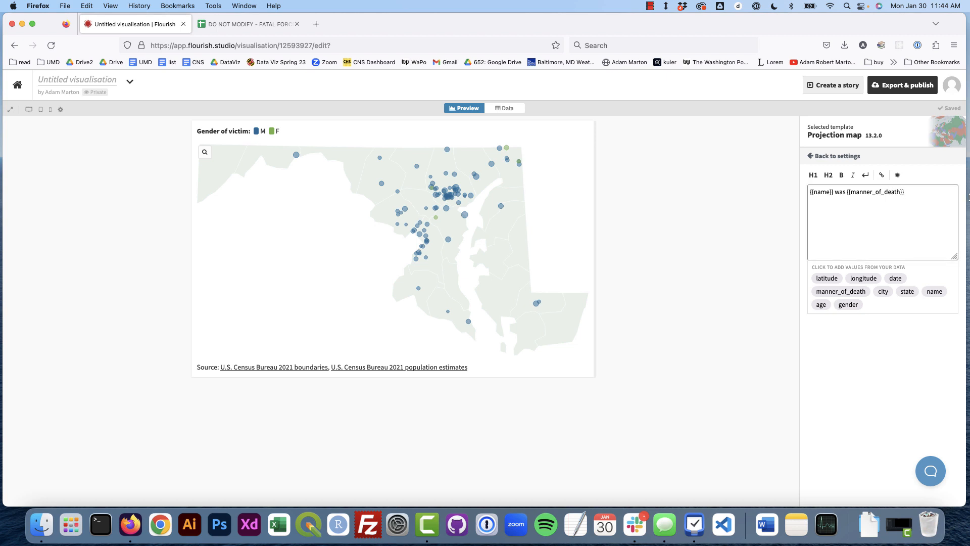
{"action": "type", "text": "by police on"}
{"action": "left_click", "coordinate": [896, 278]}
{"action": "type", "text": "in"}
{"action": "left_click", "coordinate": [883, 292]}
{"action": "type", "text": ","}
{"action": "left_click", "coordinate": [907, 292]}
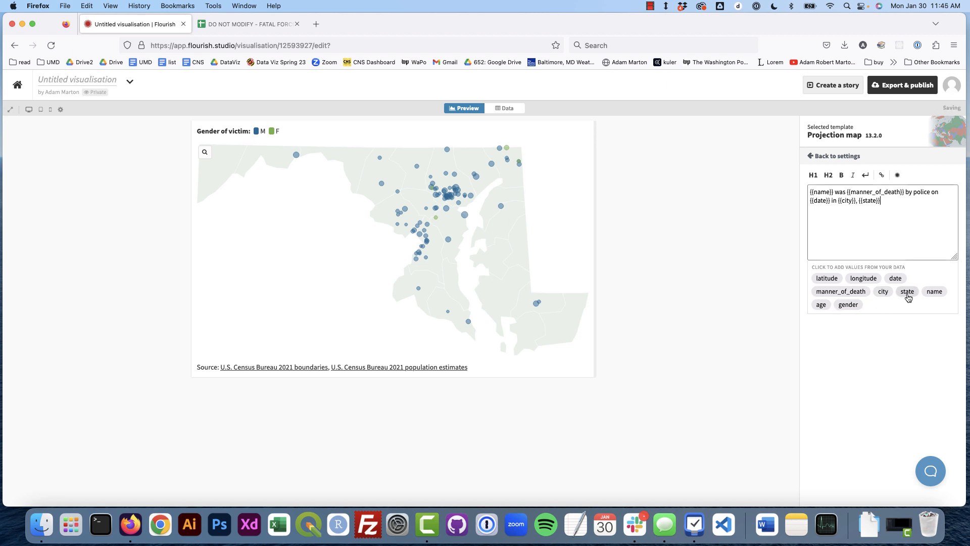
{"action": "mouse_move", "coordinate": [464, 217]}
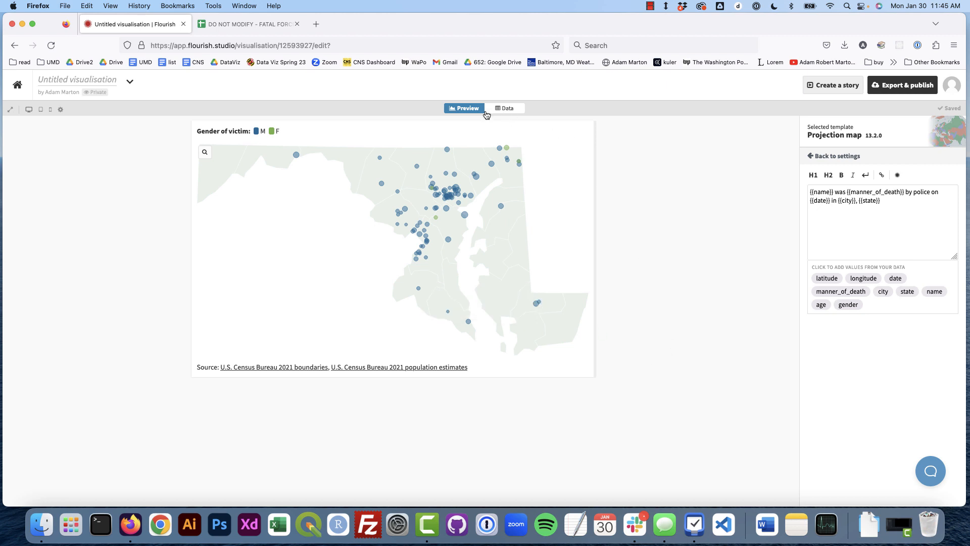
{"action": "left_click", "coordinate": [837, 156]}
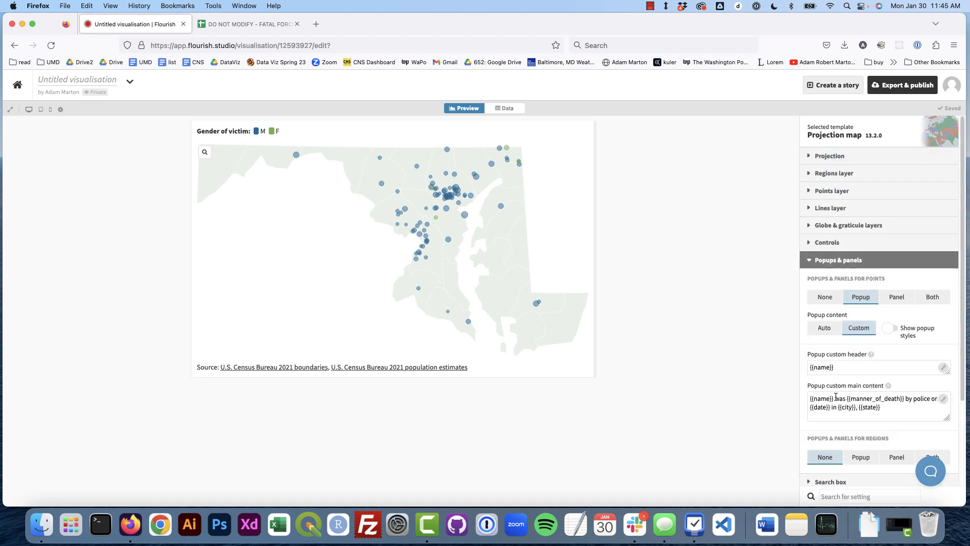
Set the map's header title to "Killed by police in Maryland".
{"action": "scroll", "coordinate": [837, 400], "scroll_direction": "down", "scroll_amount": 5}
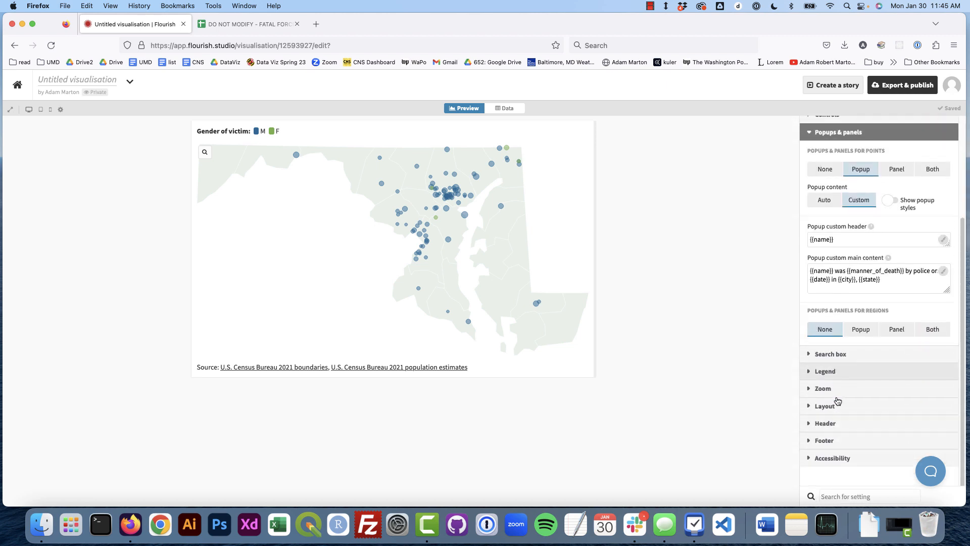
{"action": "left_click", "coordinate": [814, 418]}
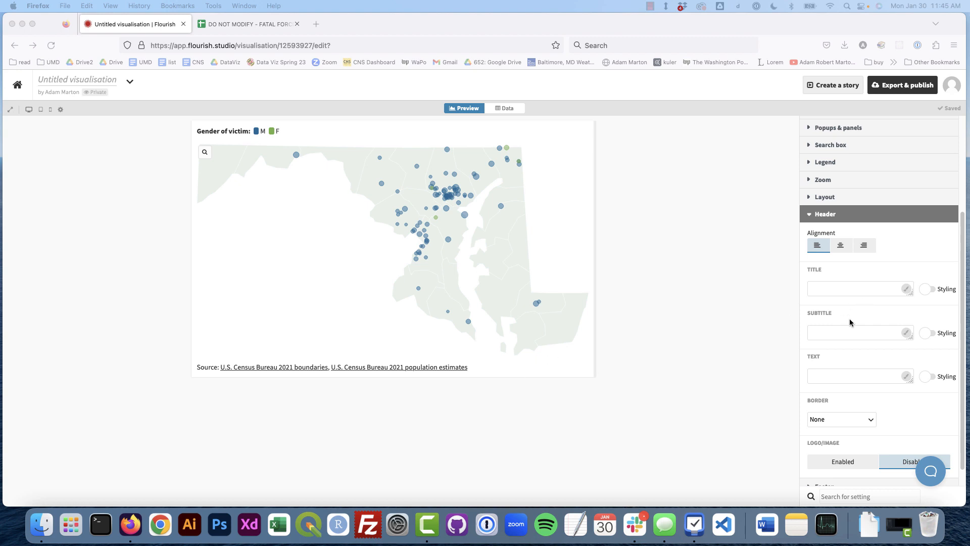
{"action": "left_click", "coordinate": [833, 287]}
{"action": "type", "text": "Killed by police in Maryland"}
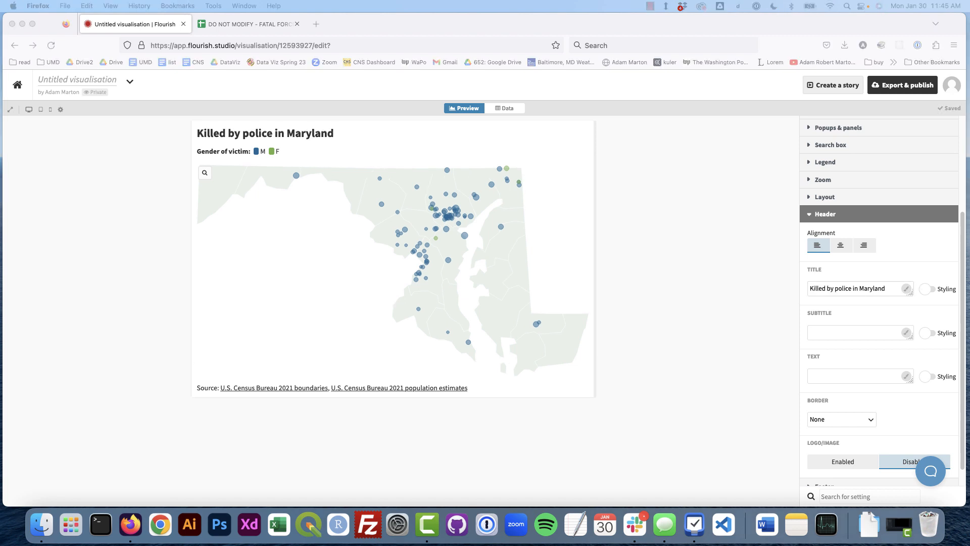
Set the header subtitle to "2015 - 2021", checking a recent point's popup for the end year.
{"action": "left_click", "coordinate": [832, 333]}
{"action": "type", "text": "2015 - 2020"}
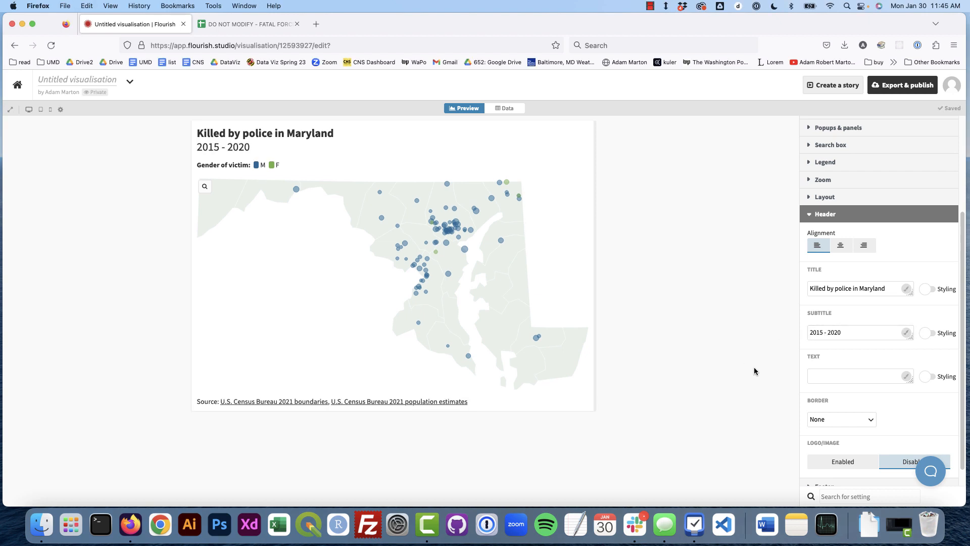
{"action": "mouse_move", "coordinate": [452, 230]}
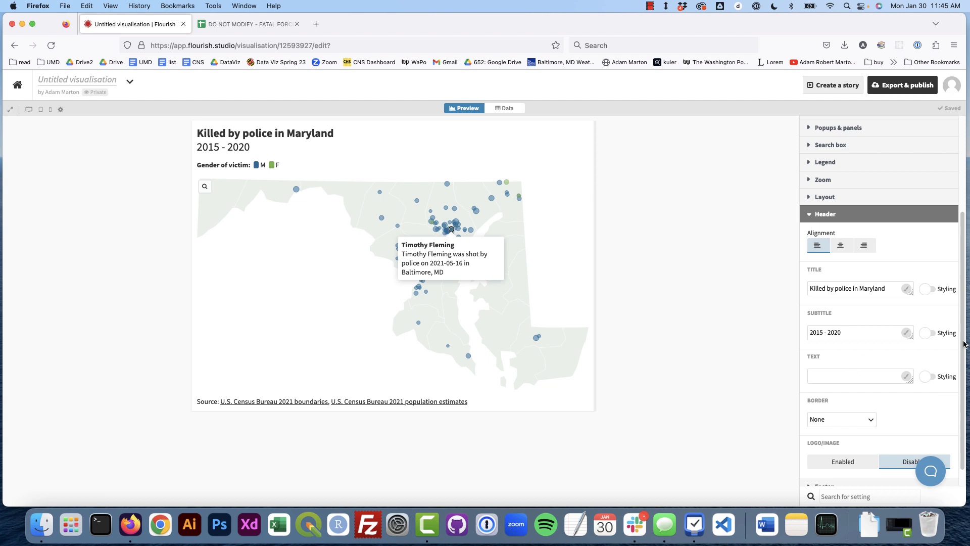
{"action": "left_click", "coordinate": [765, 354]}
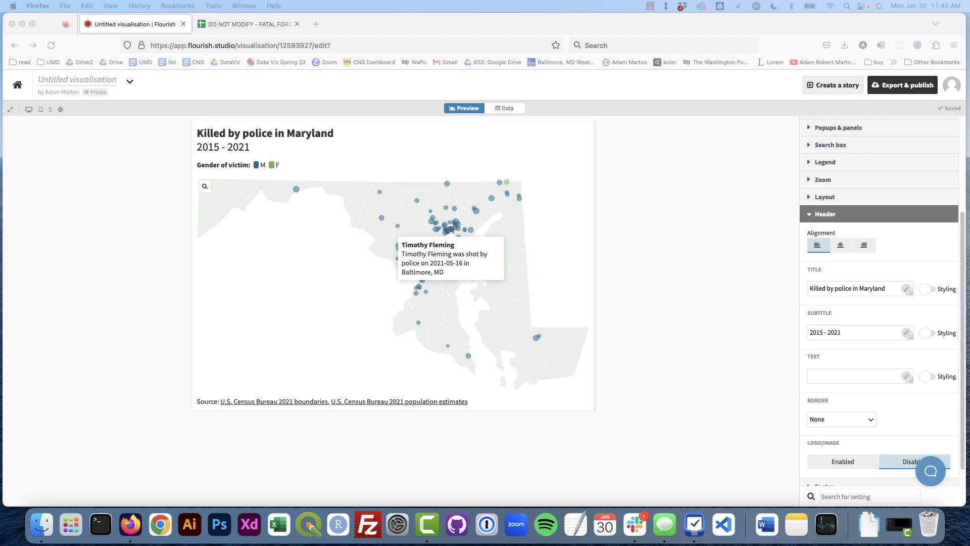
Add the header text "Baltimore City saw 26 people killed by police between 2015 and 2020, by far the most of any locality Maryland.".
{"action": "left_click", "coordinate": [857, 378]}
{"action": "key", "text": "super+v"}
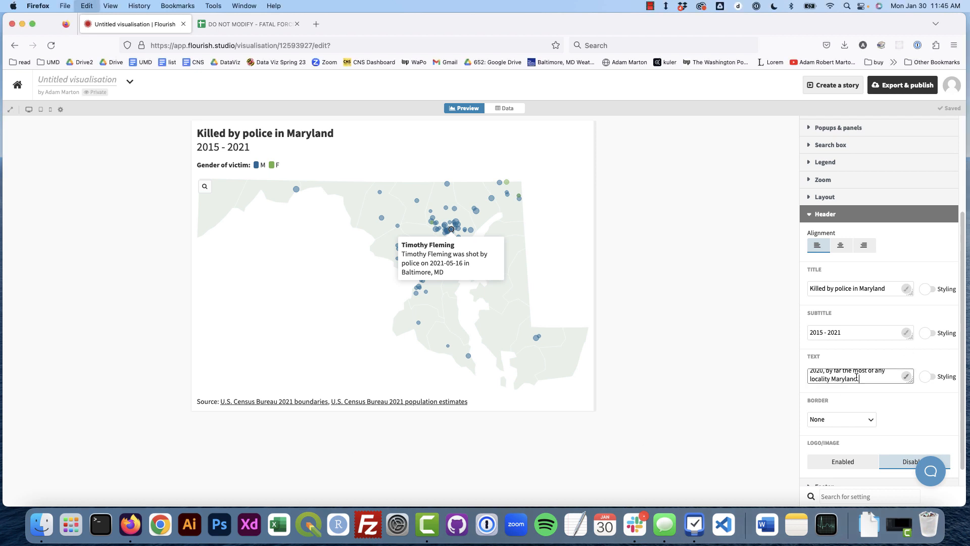
{"action": "type", "text": "."}
{"action": "left_click", "coordinate": [732, 405]}
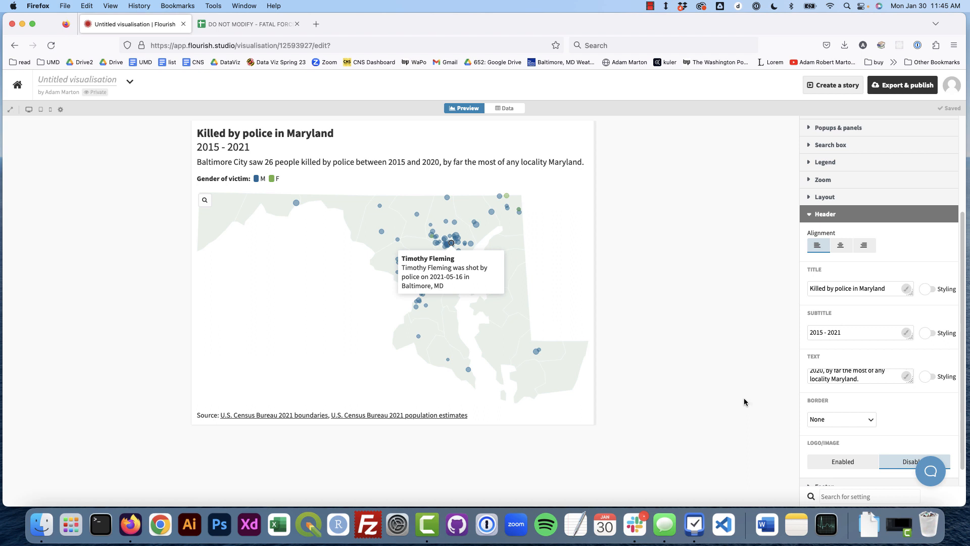
Change the end year in the header text to 2021 and dismiss the open point popup.
{"action": "left_click", "coordinate": [822, 370]}
{"action": "key", "text": "BackSpace"}
{"action": "type", "text": "1"}
{"action": "left_click", "coordinate": [682, 273]}
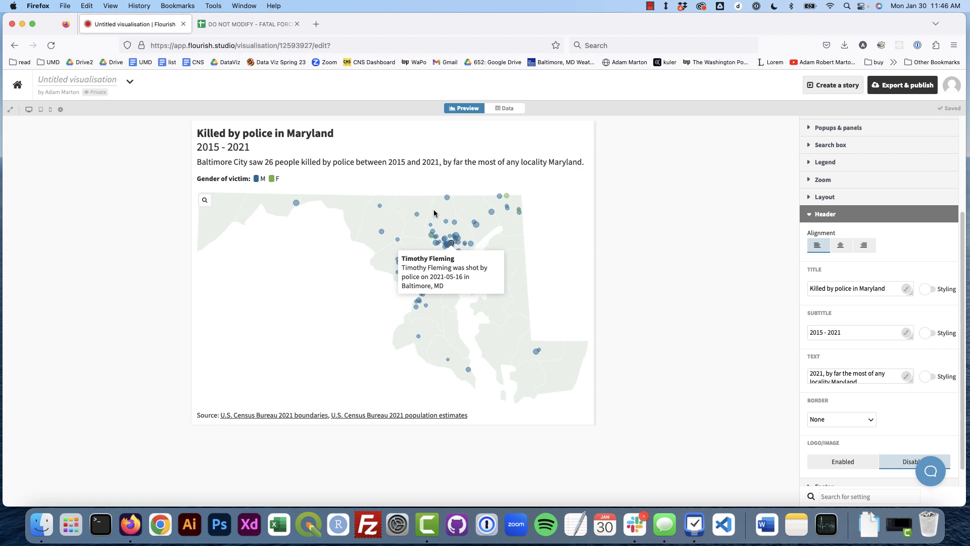
{"action": "left_click", "coordinate": [338, 279]}
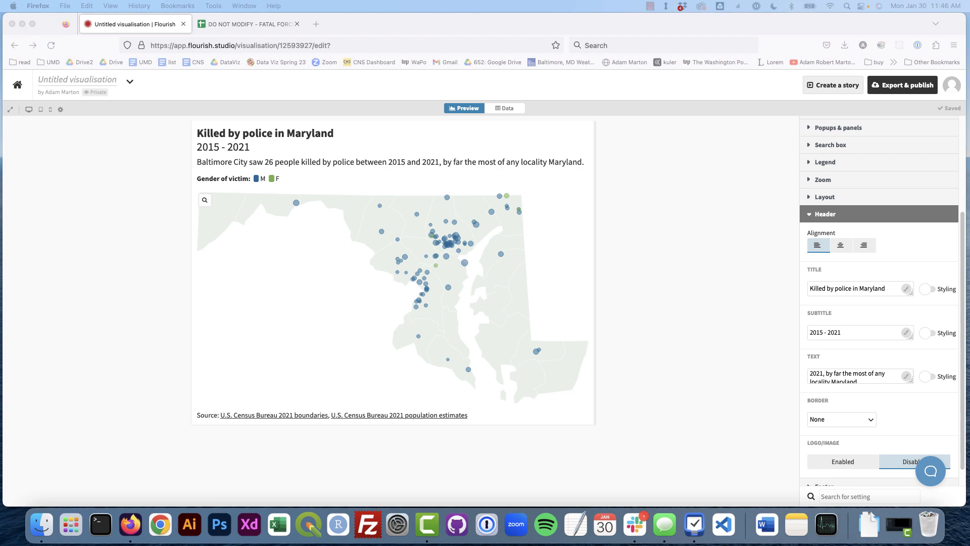
Replace the footer's second source name with "The Washington Post, U.S. Census Bureau’s cartographic boundary shapefiles, 2018 edition" and clear its URL.
{"action": "scroll", "coordinate": [855, 422], "scroll_direction": "down", "scroll_amount": 3}
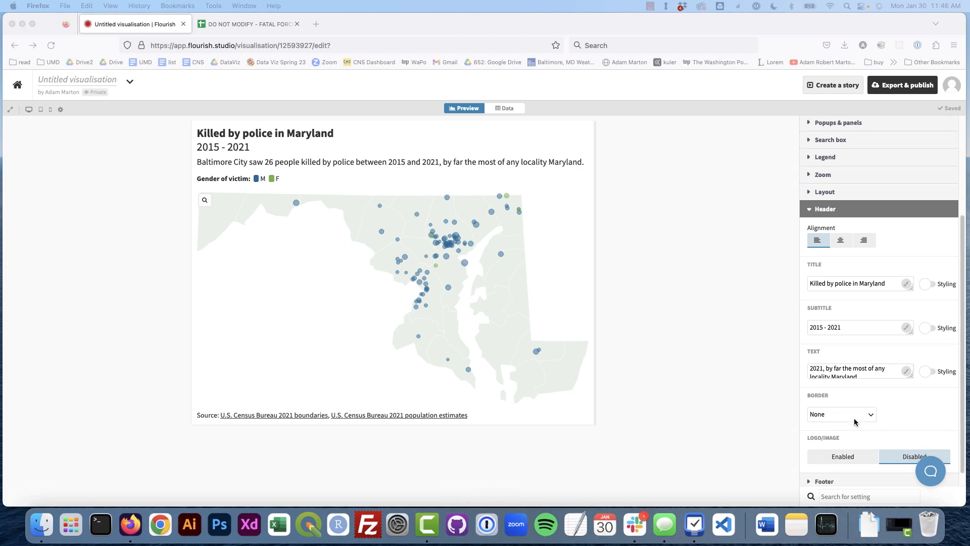
{"action": "left_click", "coordinate": [827, 436]}
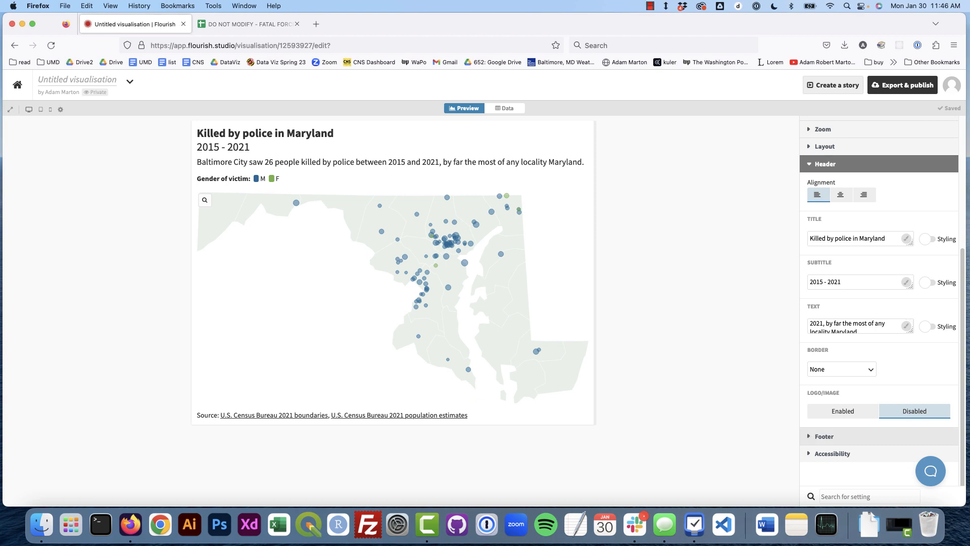
{"action": "scroll", "coordinate": [841, 424], "scroll_direction": "down", "scroll_amount": 1}
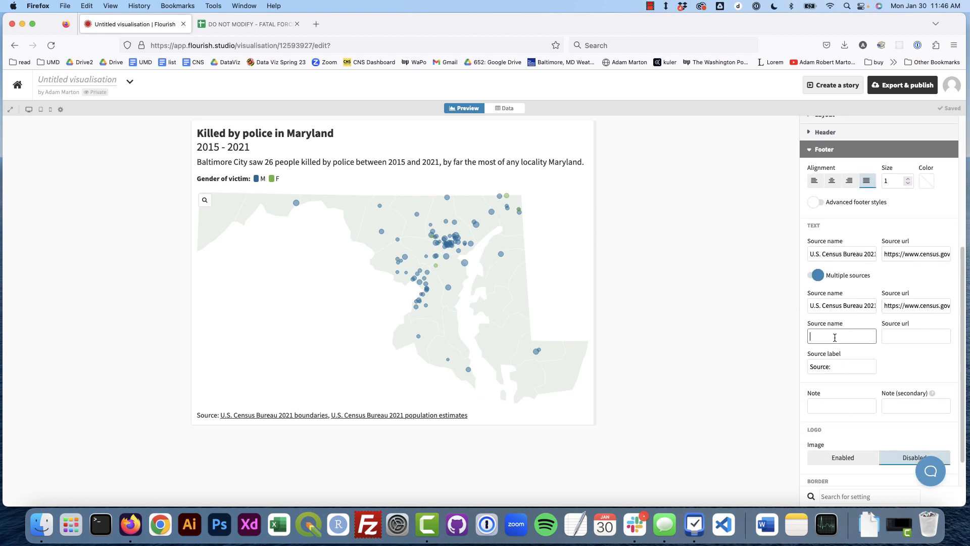
{"action": "triple_click", "coordinate": [823, 306]}
{"action": "type", "text": "The Washington Post, U.S. Census Bureau’s cartographic boundary shapefiles, 2018 edition"}
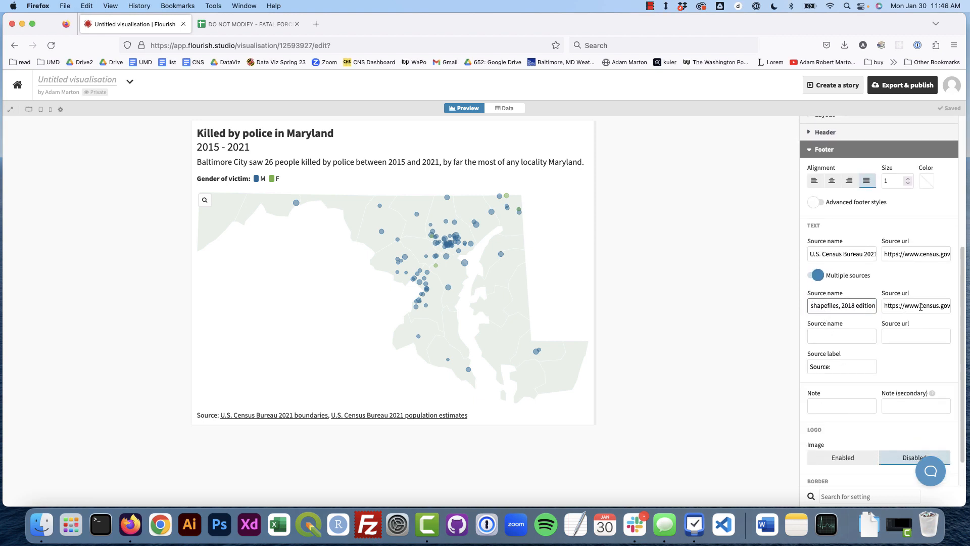
{"action": "triple_click", "coordinate": [918, 306]}
{"action": "key", "text": "BackSpace"}
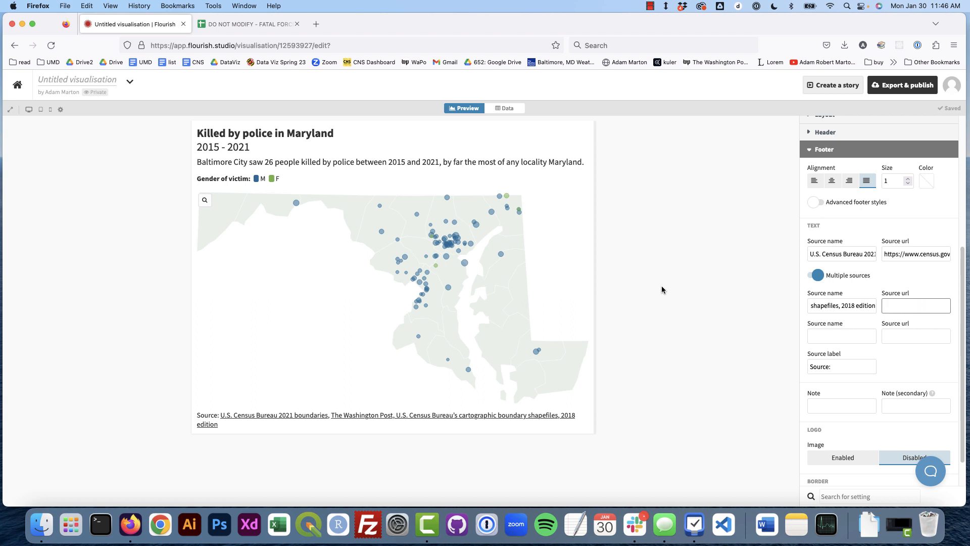
{"action": "left_click", "coordinate": [662, 286]}
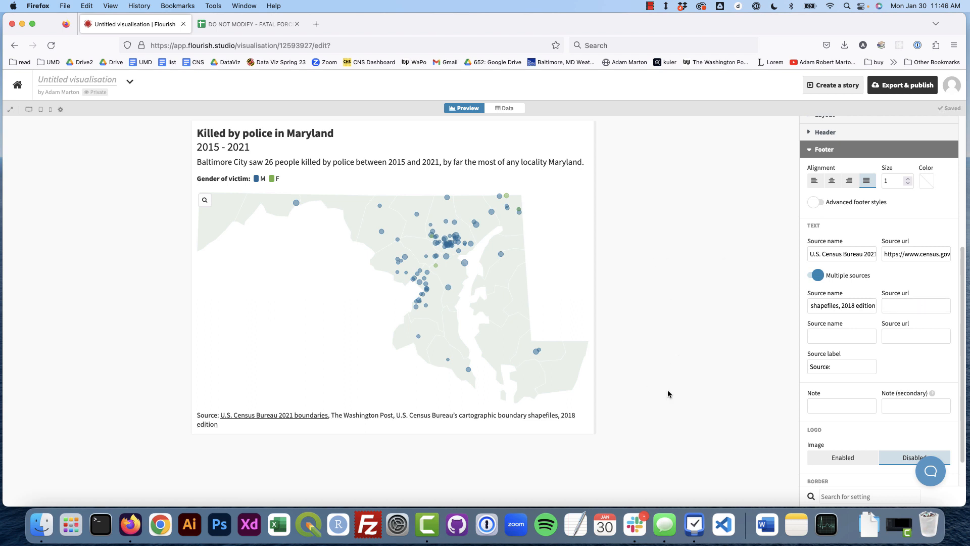
Replace the footer's first source name with "The Washington Post, U.S. Census Bureau’s cartographic boundary shapefiles, 2018 edition".
{"action": "left_click", "coordinate": [866, 254]}
{"action": "triple_click", "coordinate": [856, 253]}
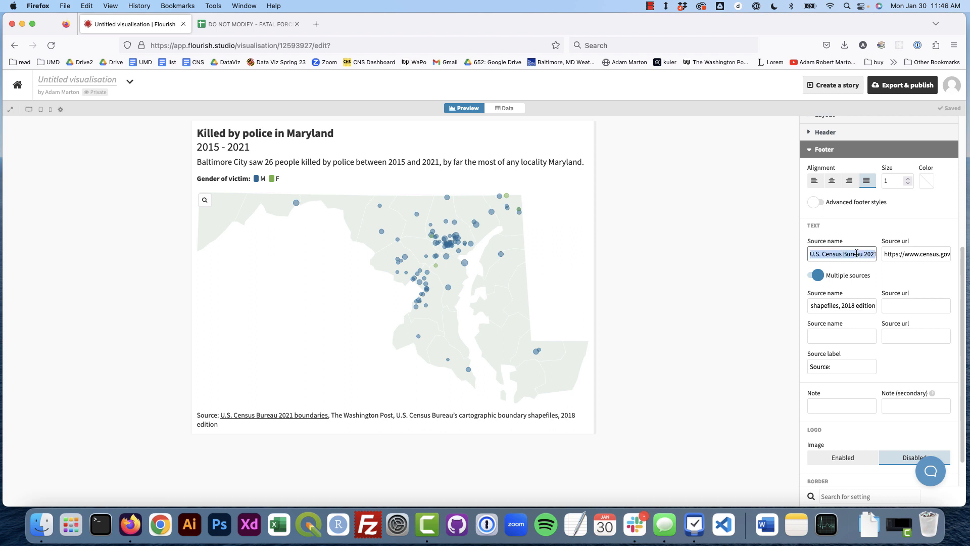
{"action": "type", "text": "The Washington Post, U.S. Census Bureau’s cartographic boundary shapefiles, 2018 edition"}
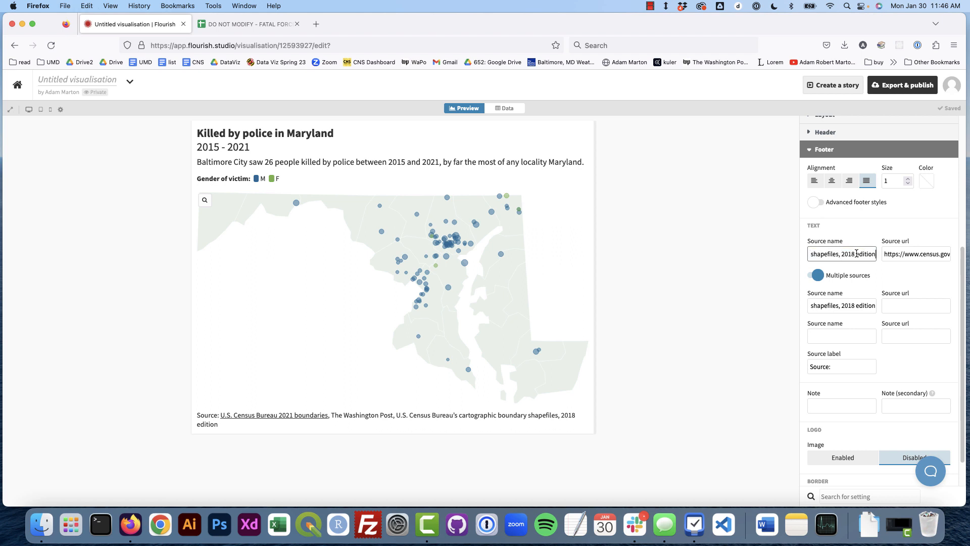
{"action": "left_click", "coordinate": [735, 327]}
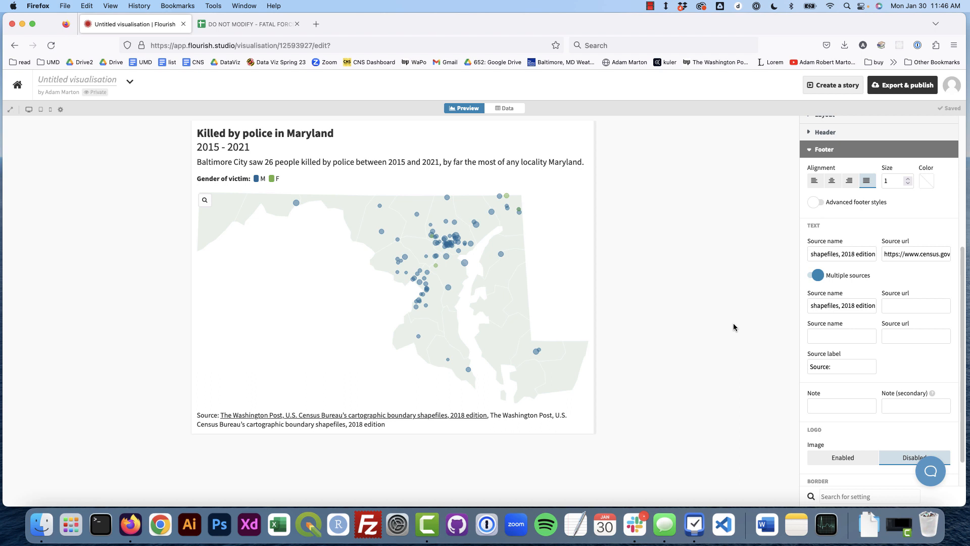
{"action": "triple_click", "coordinate": [836, 254]}
{"action": "key", "text": "super+c"}
{"action": "key", "text": "BackSpace"}
{"action": "key", "text": "super+v"}
{"action": "left_click", "coordinate": [647, 289]}
Clear the URL of the footer's first source.
{"action": "triple_click", "coordinate": [889, 258]}
{"action": "key", "text": "BackSpace"}
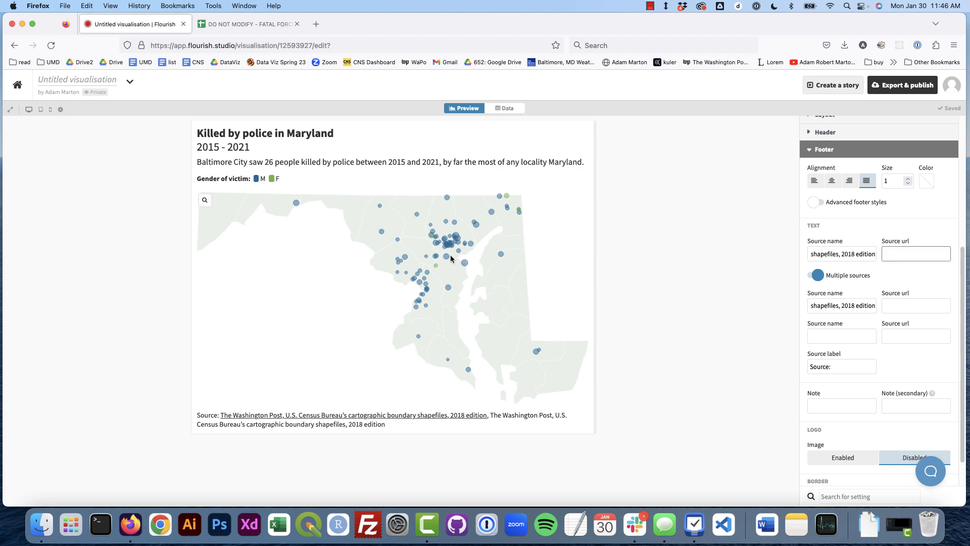
{"action": "left_click", "coordinate": [630, 289]}
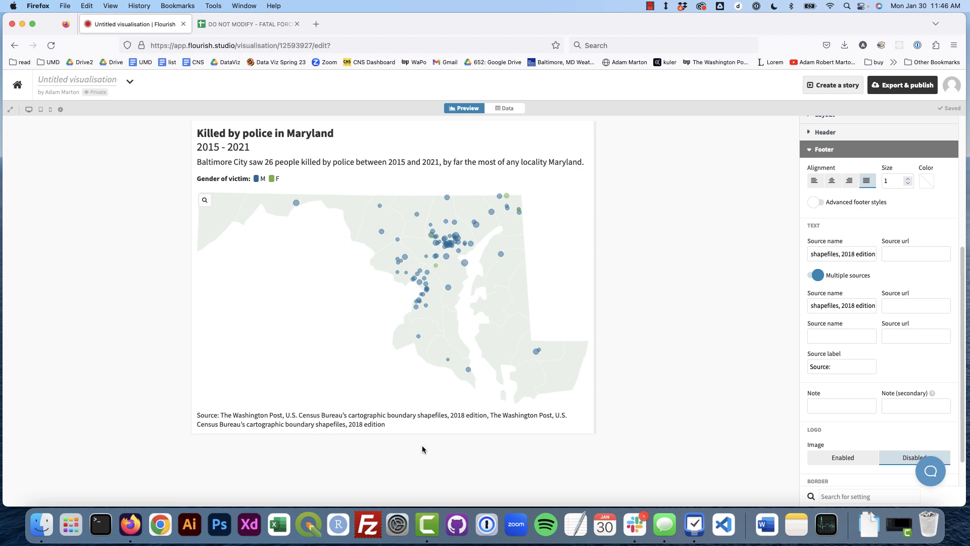
Delete both source names from the footer.
{"action": "left_click", "coordinate": [835, 252]}
{"action": "key", "text": "super+a"}
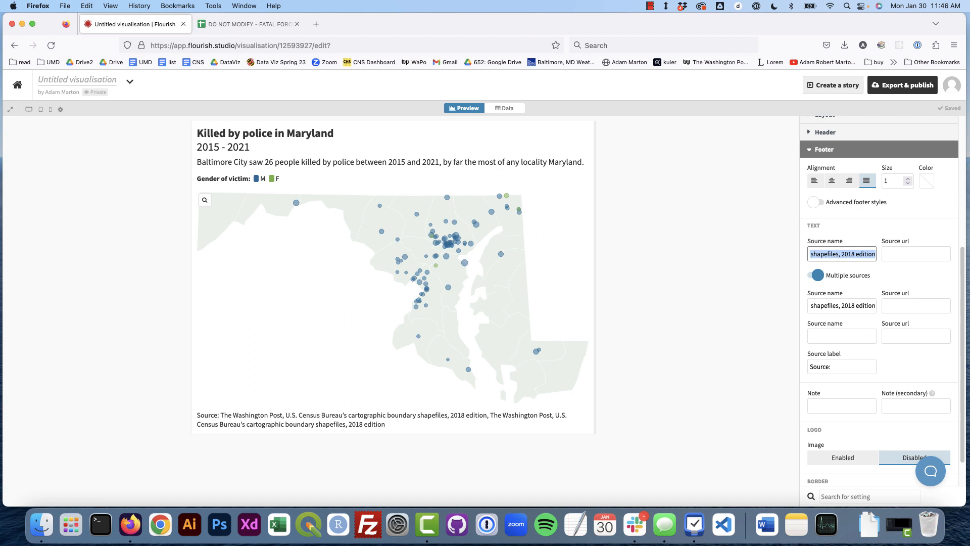
{"action": "key", "text": "BackSpace"}
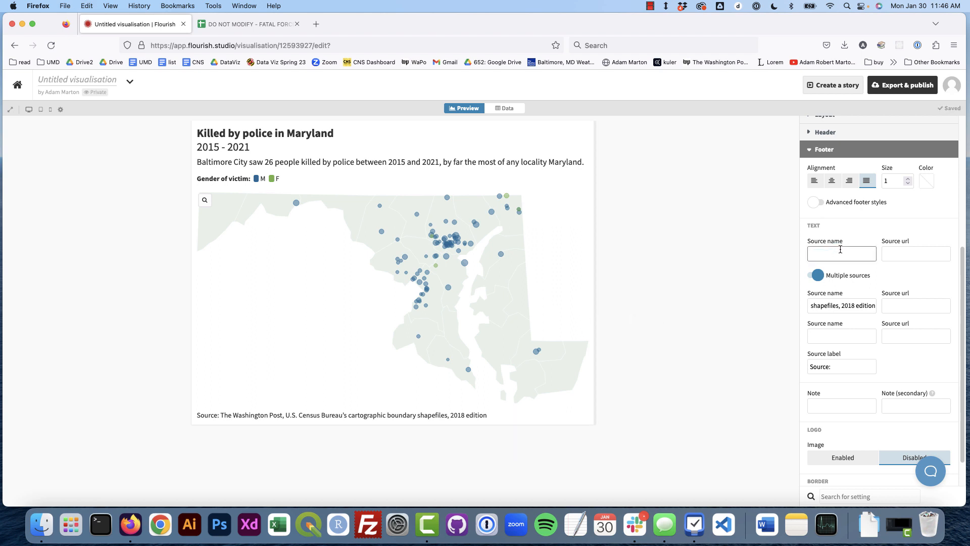
{"action": "triple_click", "coordinate": [846, 303]}
{"action": "key", "text": "BackSpace"}
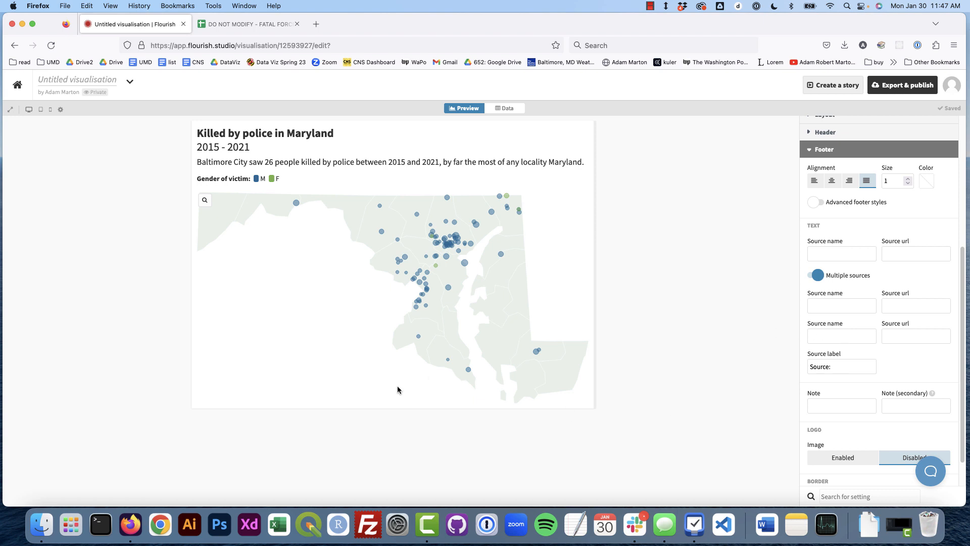
Turn off multiple sources and set the source name to "The Washington Post, U.S. Census Bureau’s cartographic boundary shapefiles, 2018 edition".
{"action": "left_click", "coordinate": [835, 302]}
{"action": "left_click", "coordinate": [816, 279]}
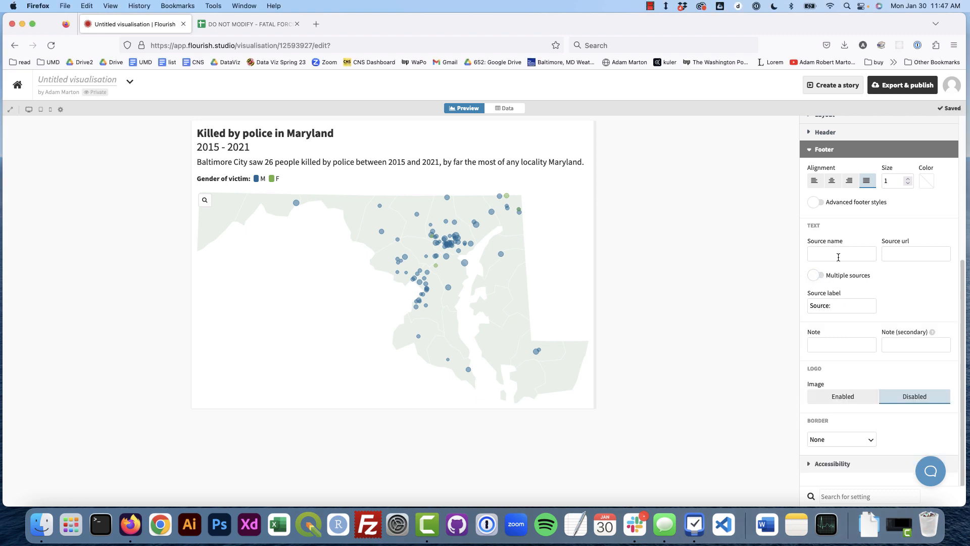
{"action": "left_click", "coordinate": [840, 254]}
{"action": "key", "text": "cmd+v"}
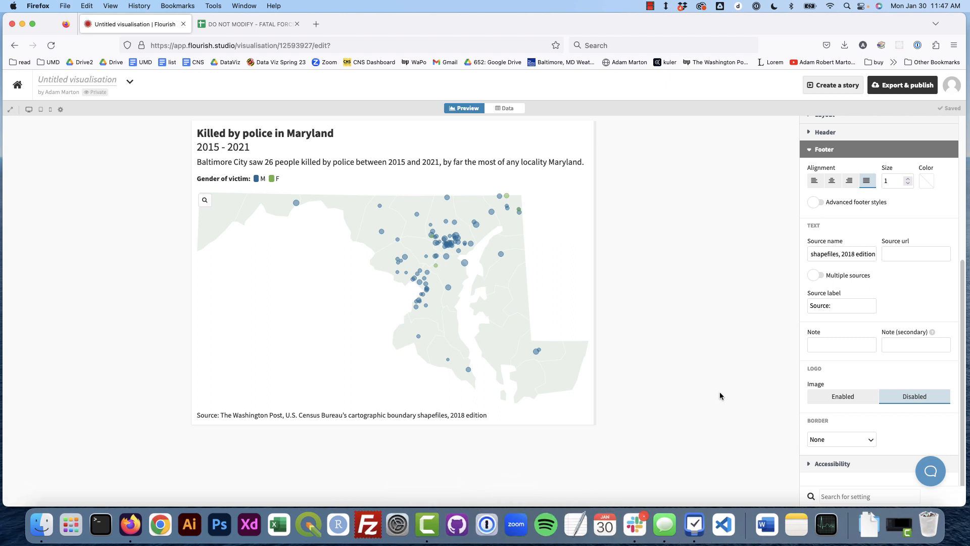
Rename the visualisation as "Shot in Maryland".
{"action": "left_click", "coordinate": [99, 78]}
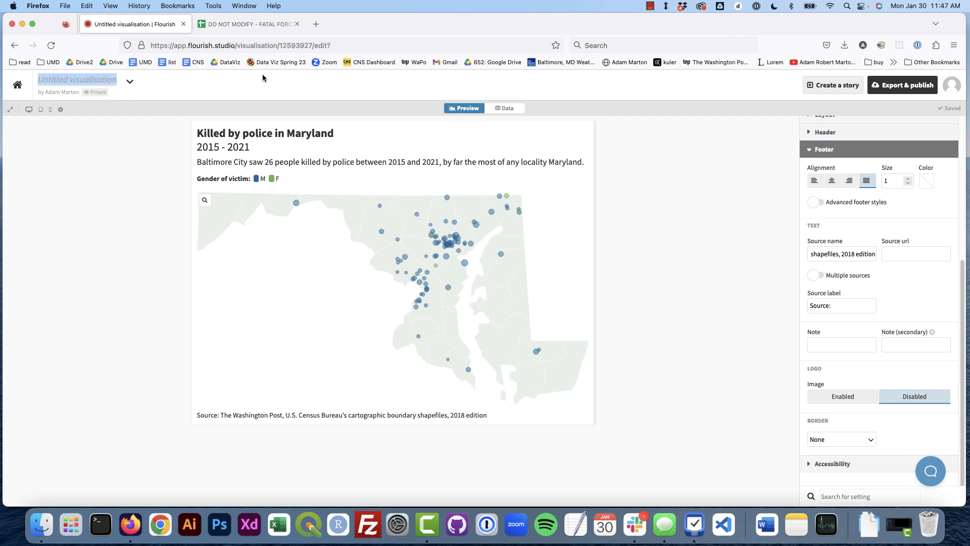
{"action": "type", "text": "Shot"}
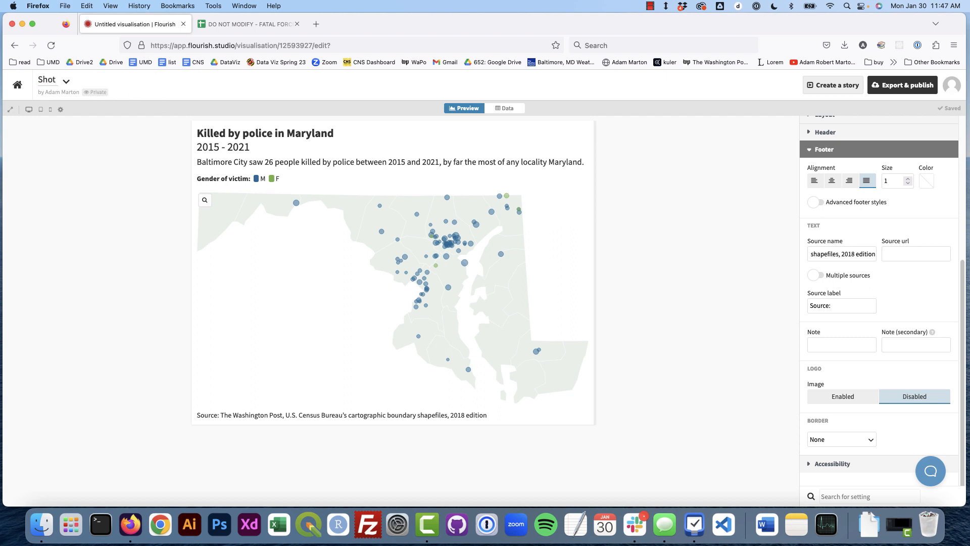
{"action": "type", "text": " in Maryland"}
{"action": "scroll", "coordinate": [816, 279], "scroll_direction": "up", "scroll_amount": 5}
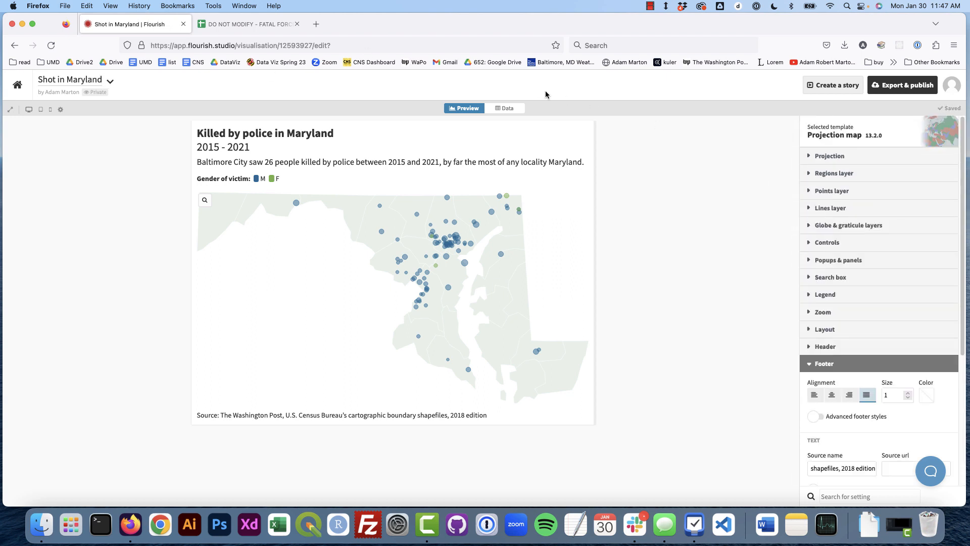
Publish the "Shot in Maryland" visualisation without a password requirement or permission to duplicate it.
{"action": "left_click", "coordinate": [882, 89]}
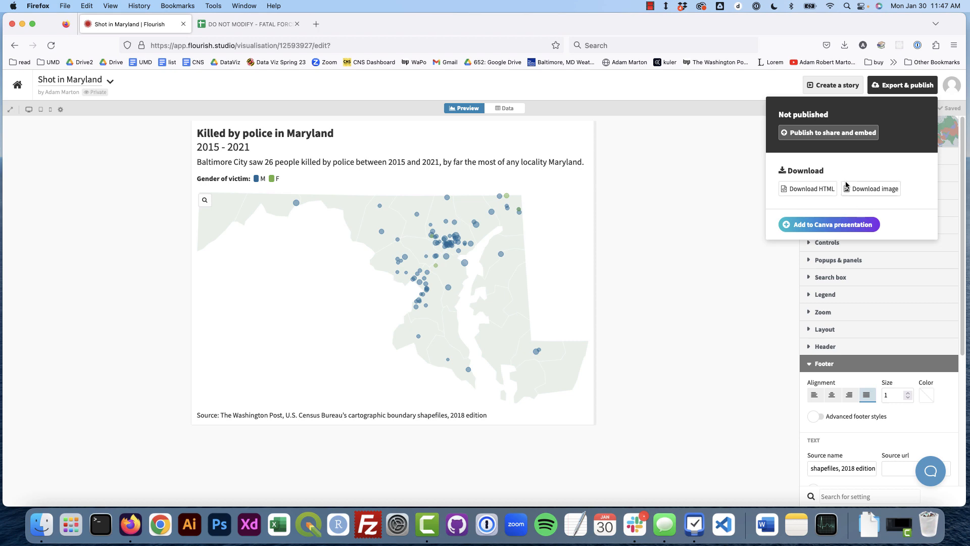
{"action": "left_click", "coordinate": [834, 134]}
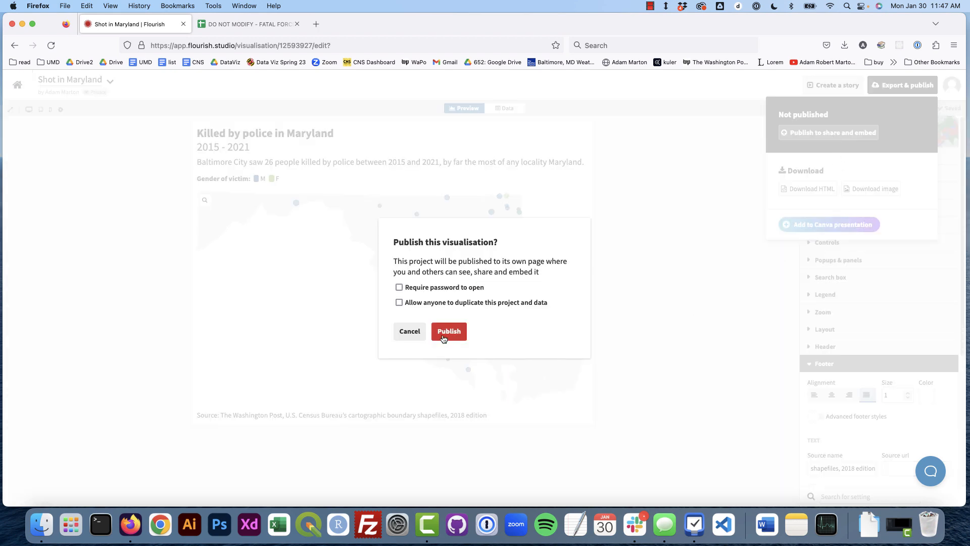
{"action": "left_click", "coordinate": [448, 331]}
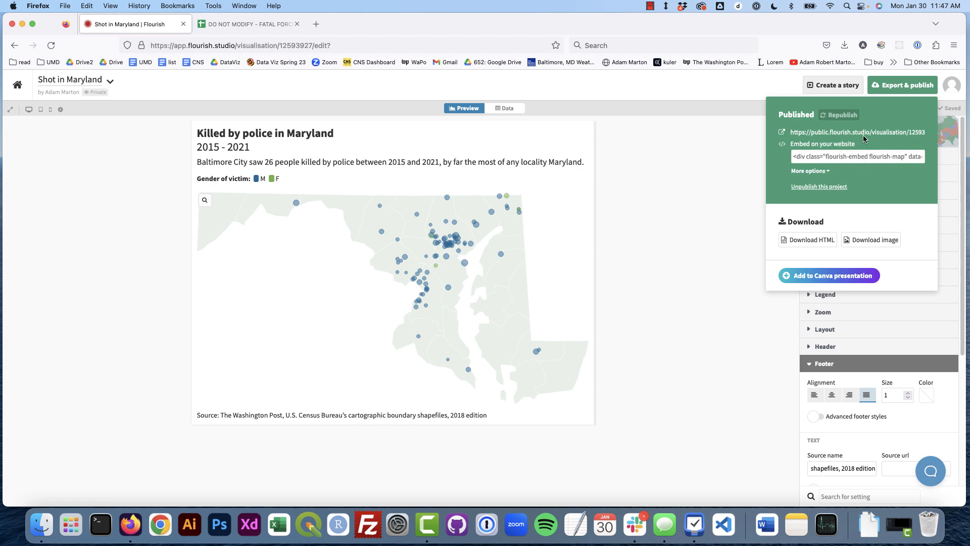
{"action": "left_click", "coordinate": [687, 292]}
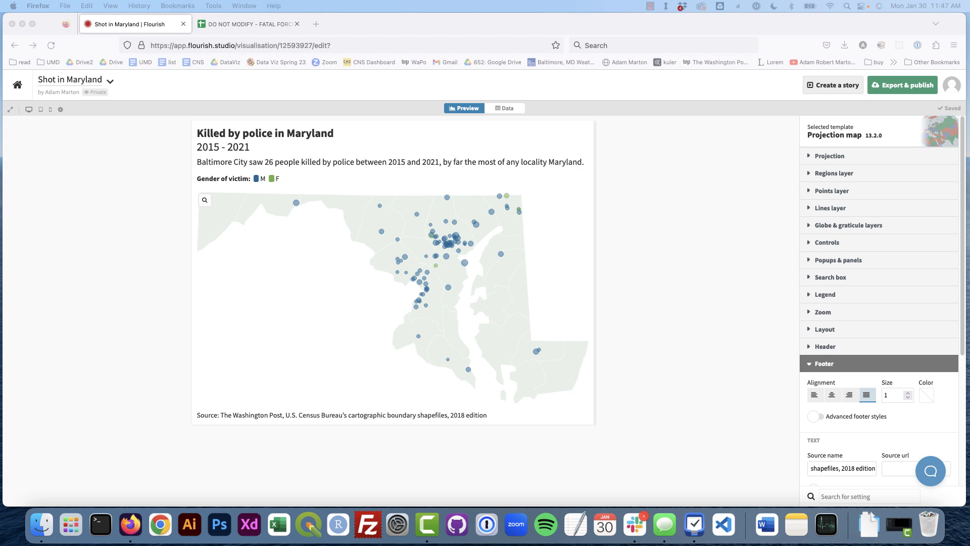
{"action": "left_click", "coordinate": [664, 227]}
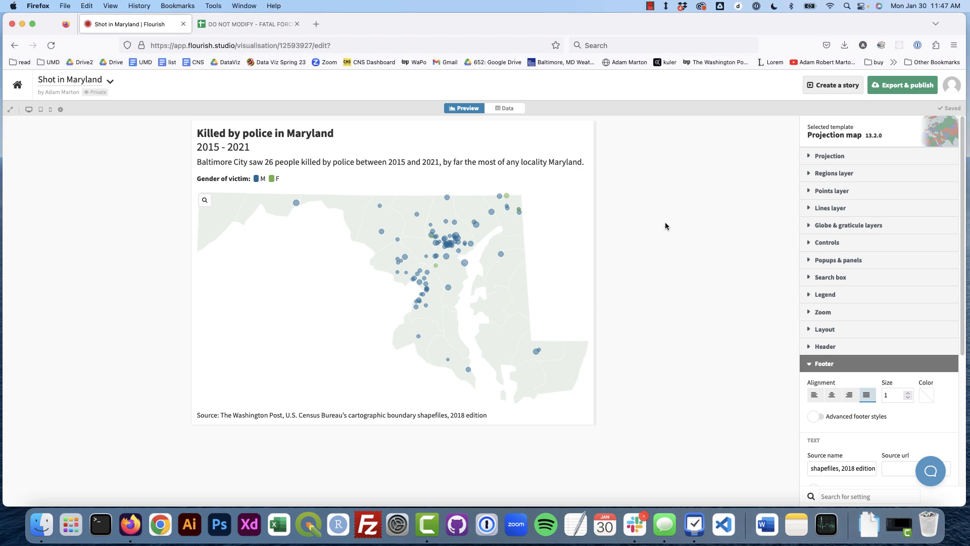
Close the "DO NOT MODIFY" spreadsheet and bring up "WORKED - WaPo Police Shootings data" on its "state normalized FULL NAME" sheet.
{"action": "left_click", "coordinate": [297, 24]}
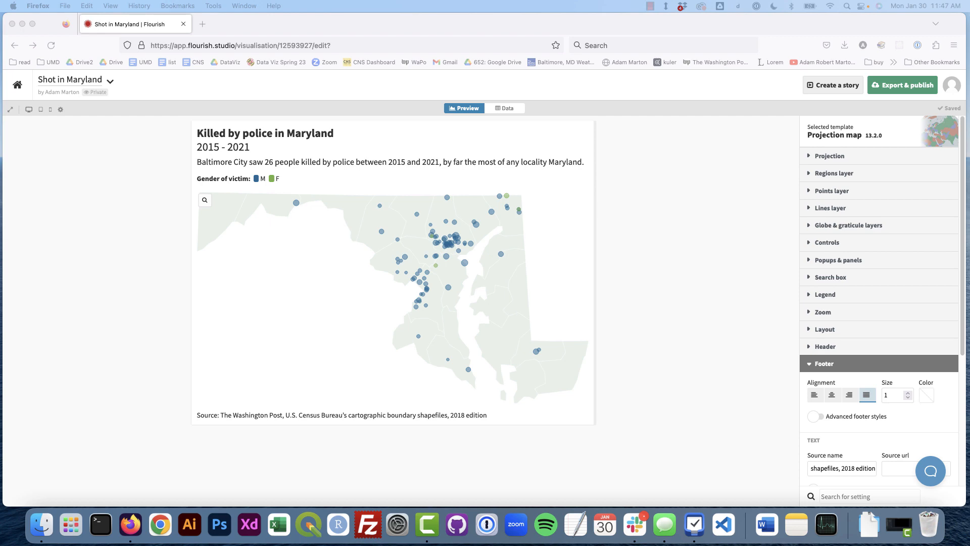
{"action": "left_click_drag", "start_coordinate": [200, 1], "coordinate": [234, 22]}
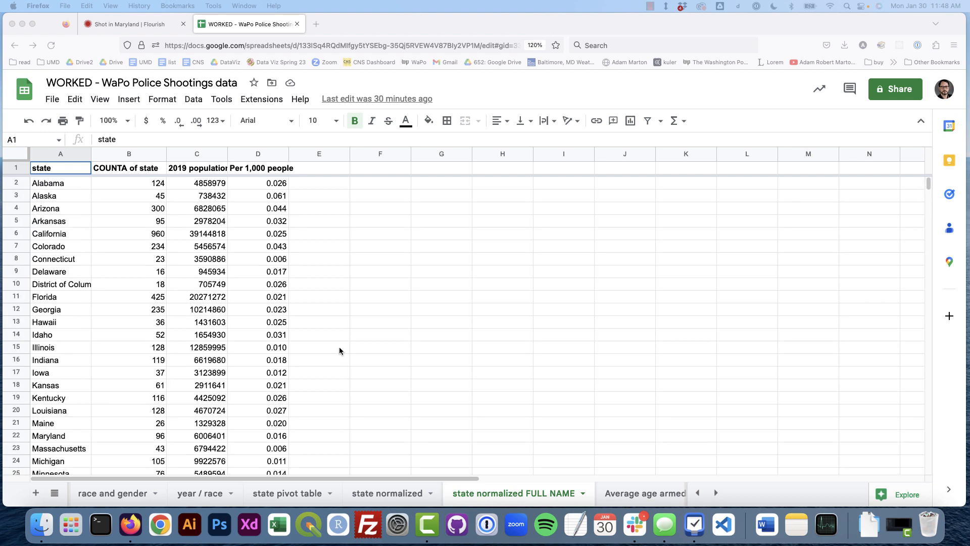
Examine the raw shooting counts in the "COUNTA of state" column across several states.
{"action": "left_click", "coordinate": [149, 185]}
{"action": "left_click", "coordinate": [147, 186]}
{"action": "left_click", "coordinate": [147, 221]}
{"action": "left_click", "coordinate": [147, 284]}
{"action": "left_click", "coordinate": [144, 347]}
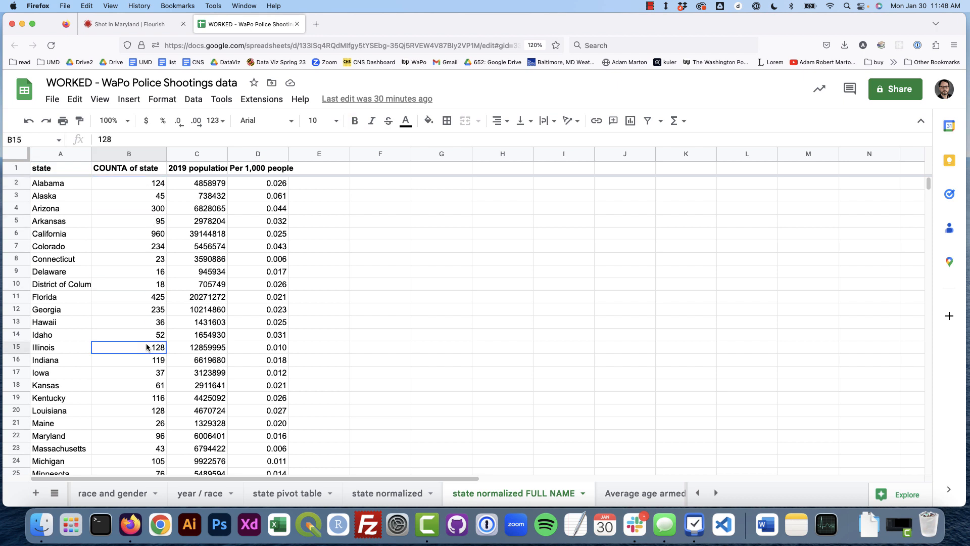
{"action": "left_click", "coordinate": [136, 385]}
{"action": "left_click", "coordinate": [130, 233]}
{"action": "left_click", "coordinate": [134, 198]}
{"action": "left_click", "coordinate": [139, 185]}
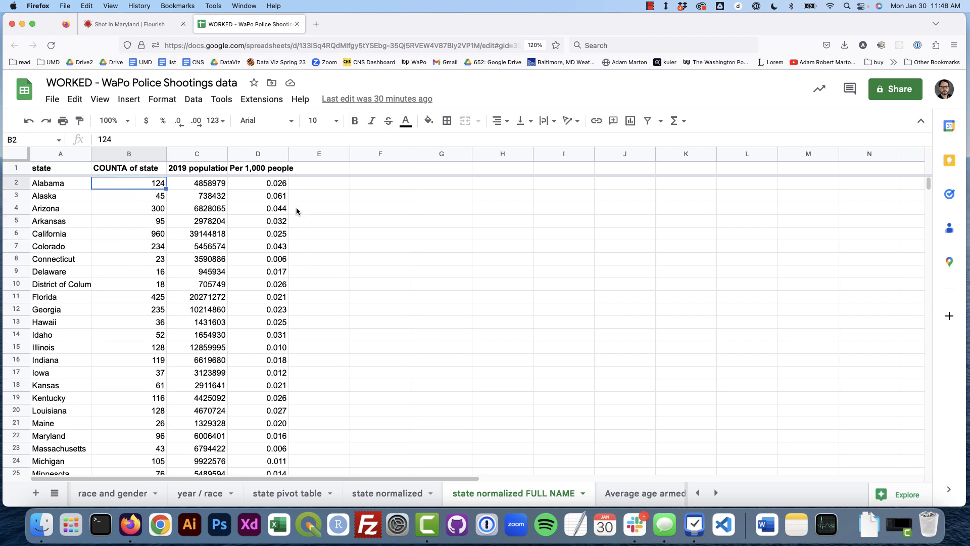
Compare the 2019 population column with the "Per 1,000 people" rates for several states.
{"action": "left_click", "coordinate": [266, 169]}
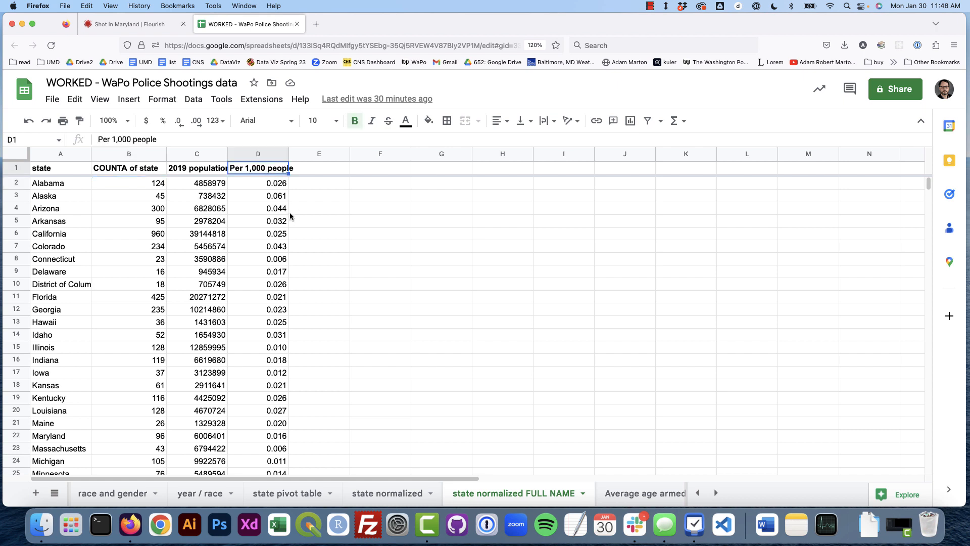
{"action": "left_click", "coordinate": [208, 184]}
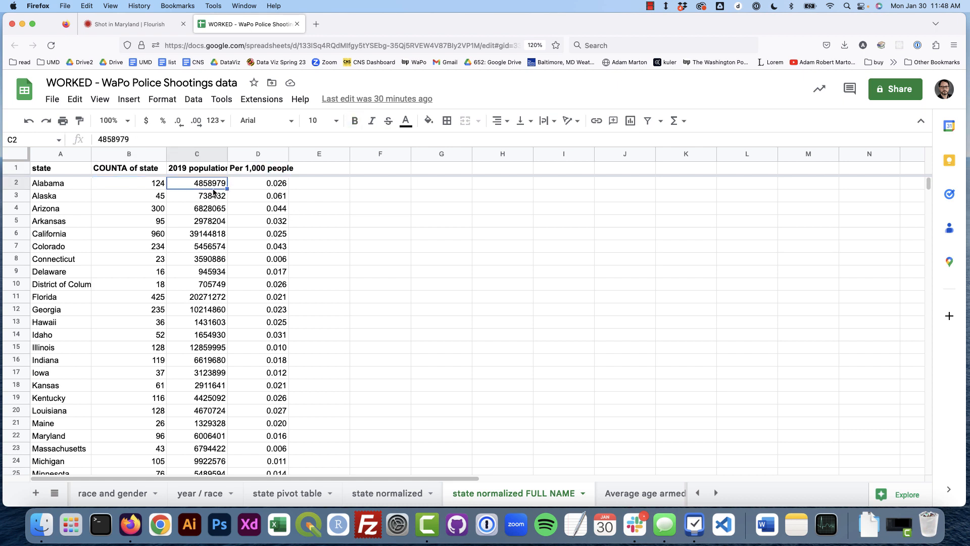
{"action": "left_click", "coordinate": [270, 185]}
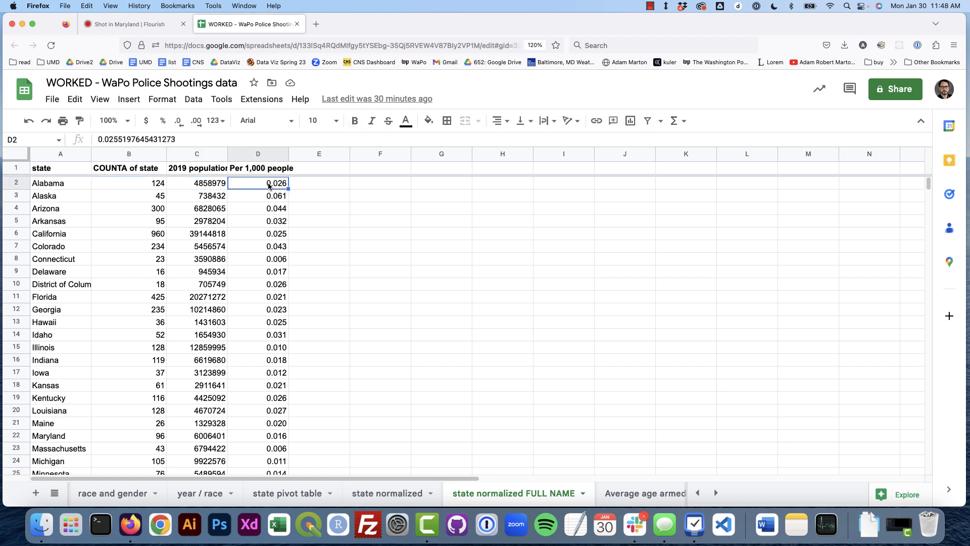
{"action": "left_click", "coordinate": [267, 208]}
{"action": "left_click", "coordinate": [276, 285]}
{"action": "left_click", "coordinate": [268, 335]}
{"action": "left_click", "coordinate": [254, 207]}
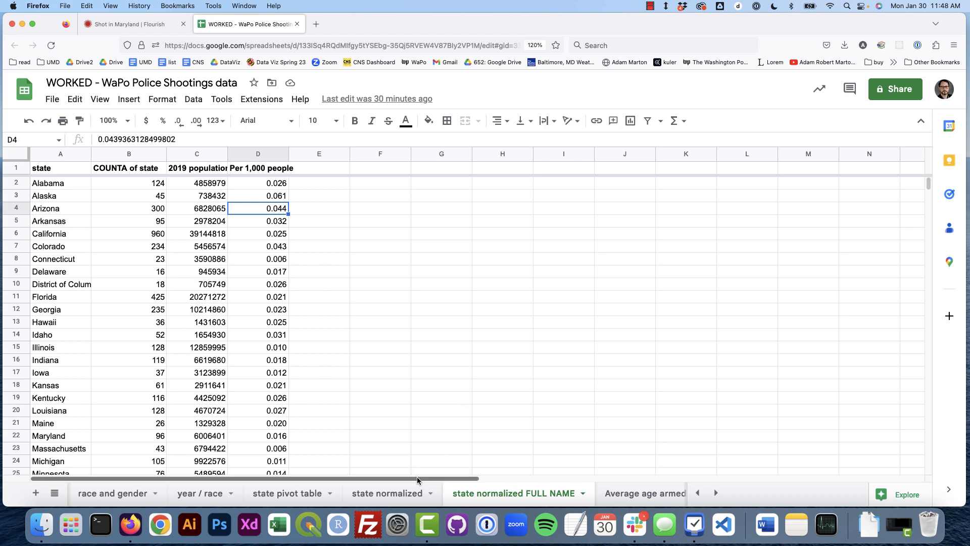
Compare the abbreviated states in "state normalized" with the full state names in "state normalized FULL NAME".
{"action": "left_click", "coordinate": [407, 494]}
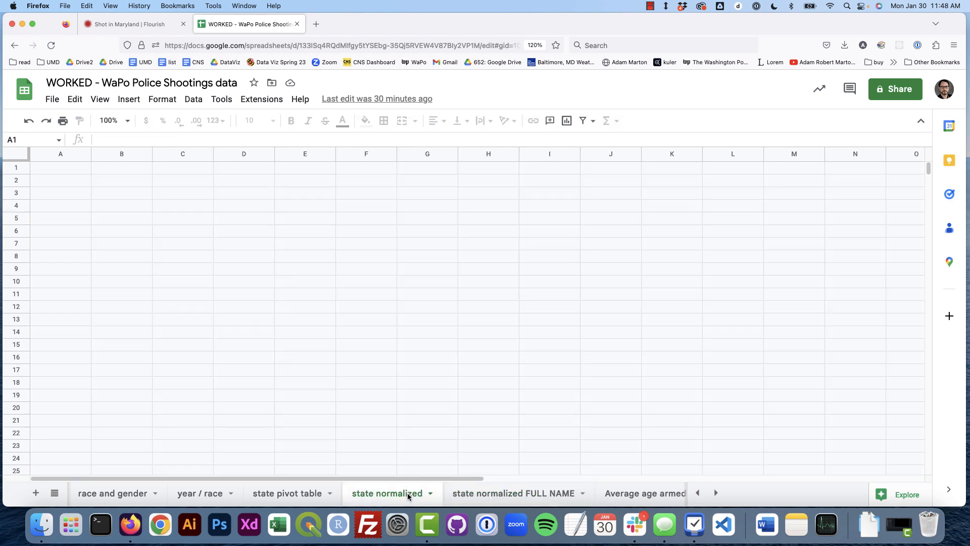
{"action": "left_click", "coordinate": [233, 196]}
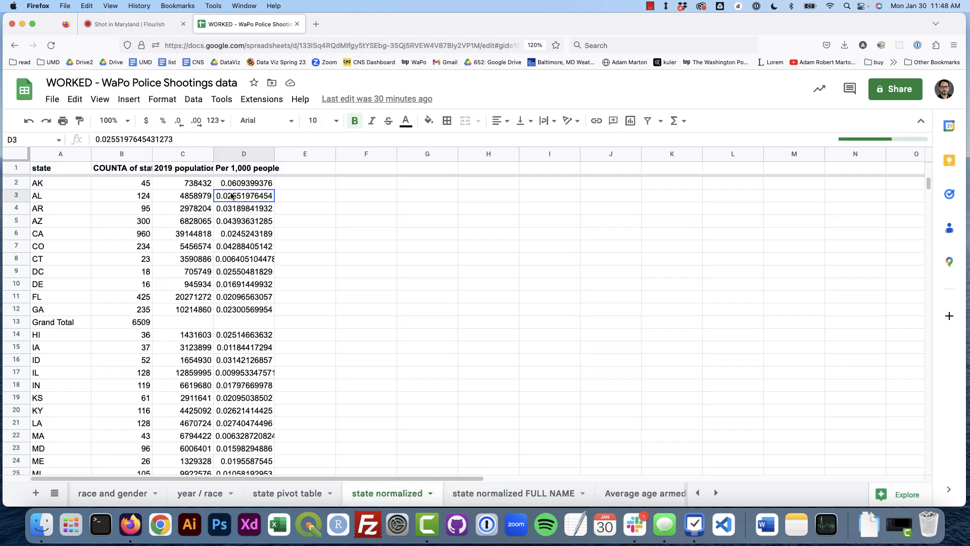
{"action": "left_click", "coordinate": [502, 493]}
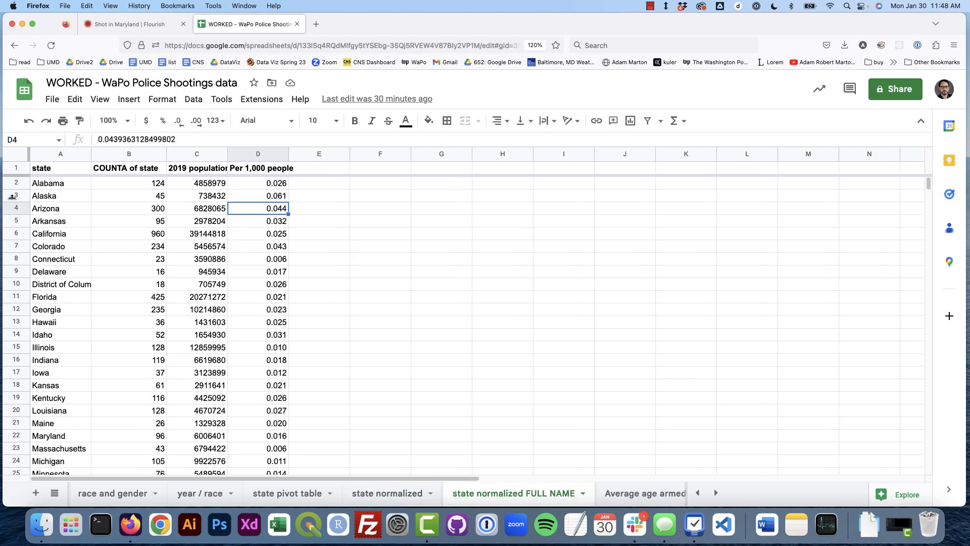
{"action": "left_click_drag", "start_coordinate": [54, 185], "coordinate": [73, 310]}
{"action": "left_click", "coordinate": [73, 311]}
{"action": "scroll", "coordinate": [114, 248], "scroll_direction": "down", "scroll_amount": 3}
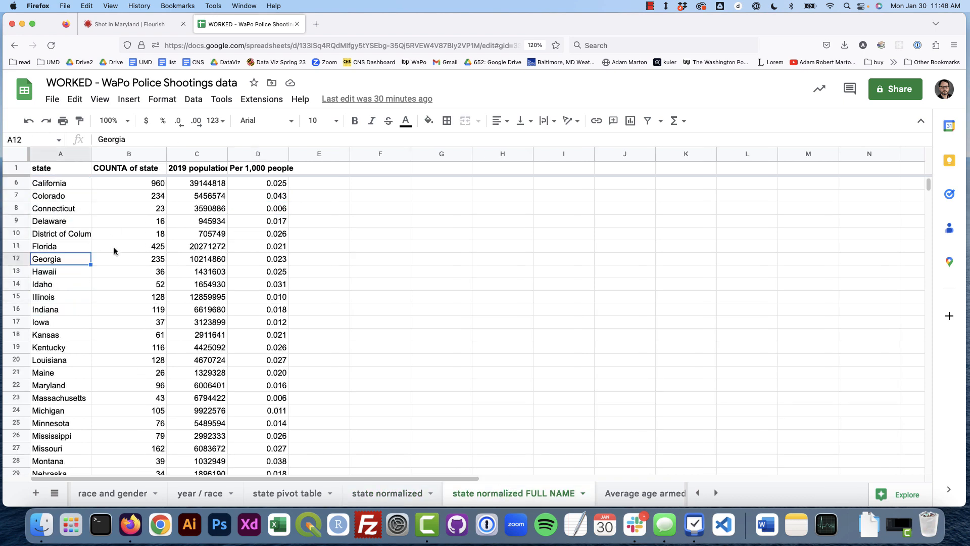
{"action": "scroll", "coordinate": [115, 247], "scroll_direction": "up", "scroll_amount": 3}
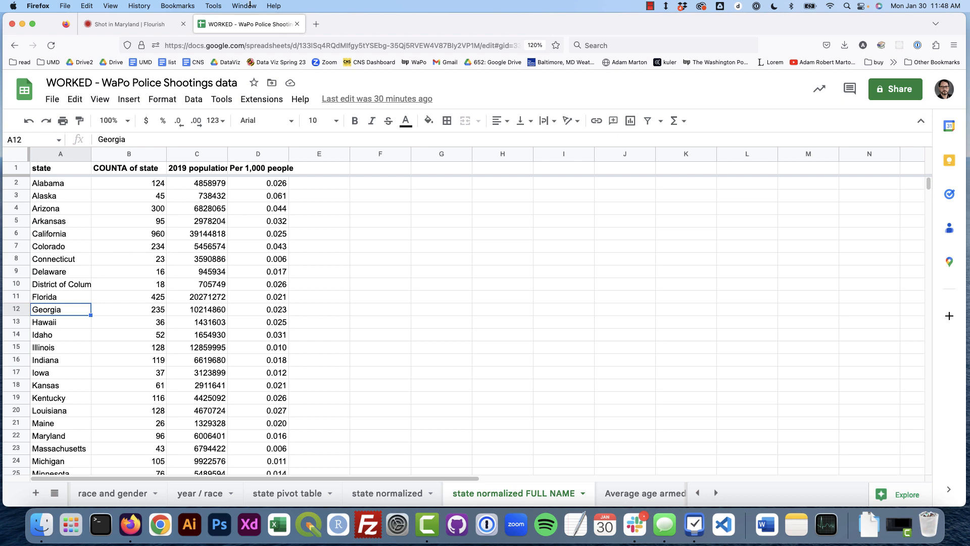
Return to Flourish and create a new visualisation from the Projection map's "US (states)" starting point.
{"action": "left_click", "coordinate": [129, 24]}
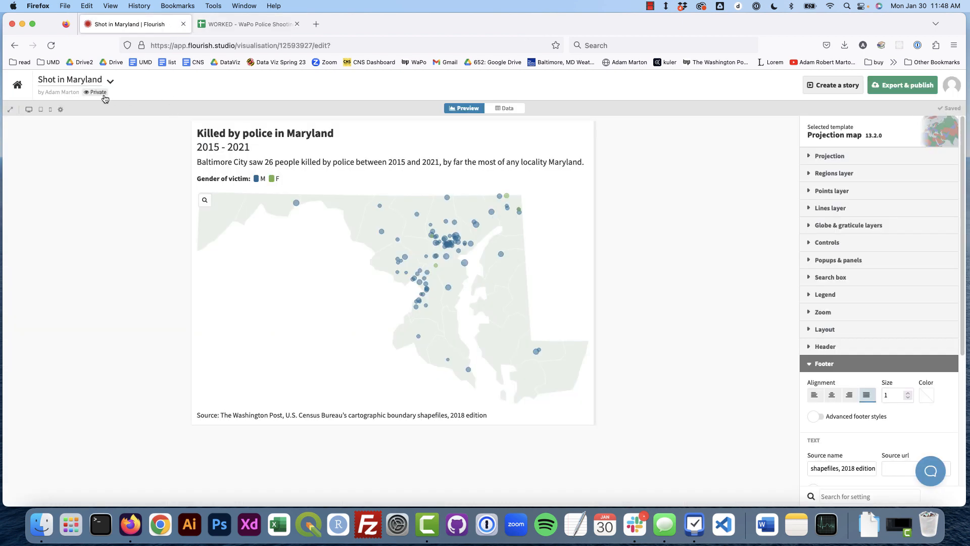
{"action": "left_click", "coordinate": [18, 85]}
{"action": "left_click", "coordinate": [237, 128]}
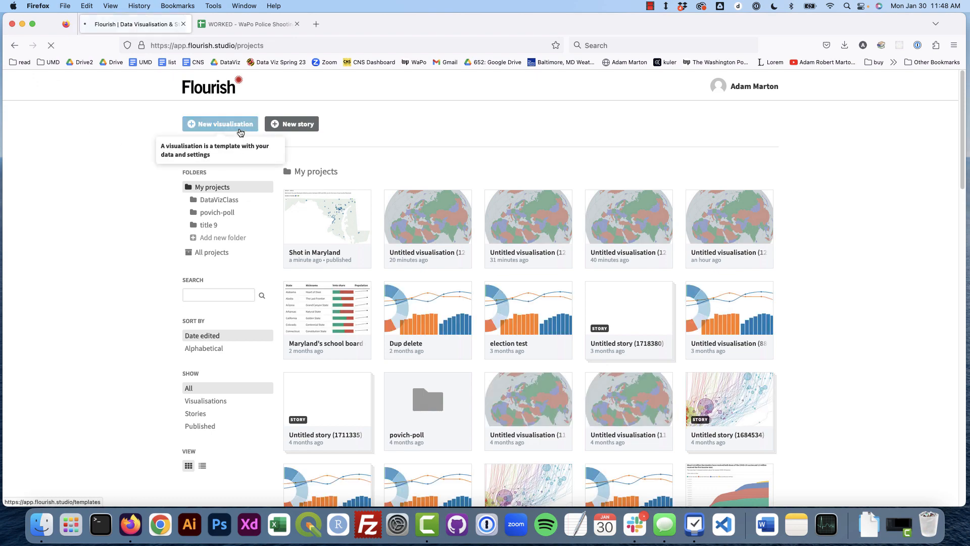
{"action": "scroll", "coordinate": [802, 352], "scroll_direction": "down", "scroll_amount": 7}
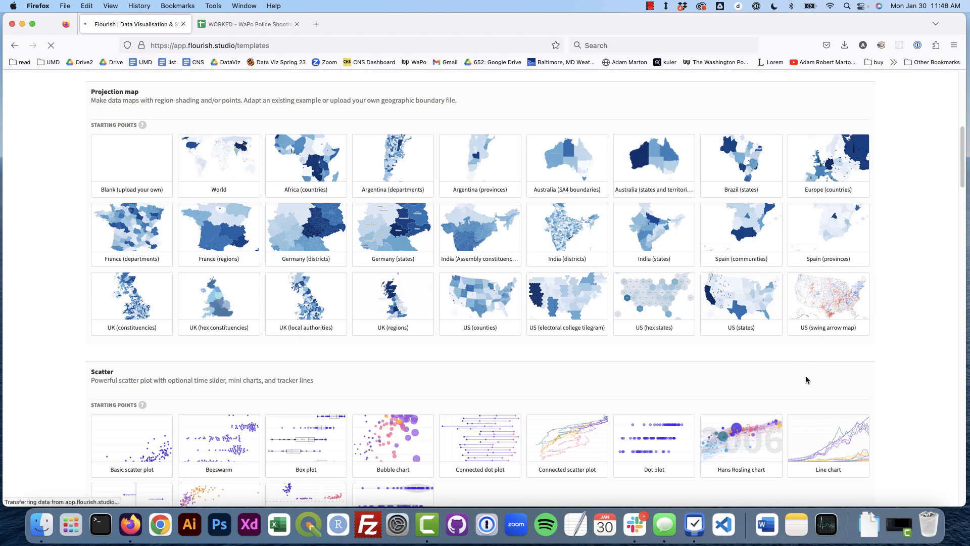
{"action": "left_click", "coordinate": [743, 305]}
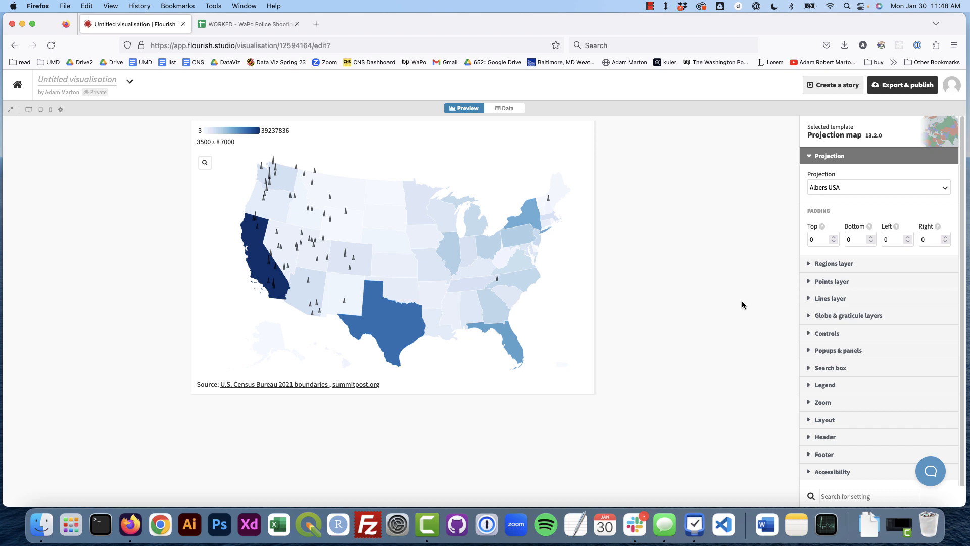
Delete all the sample mountain peak data from the map's Points sheet.
{"action": "left_click", "coordinate": [505, 108]}
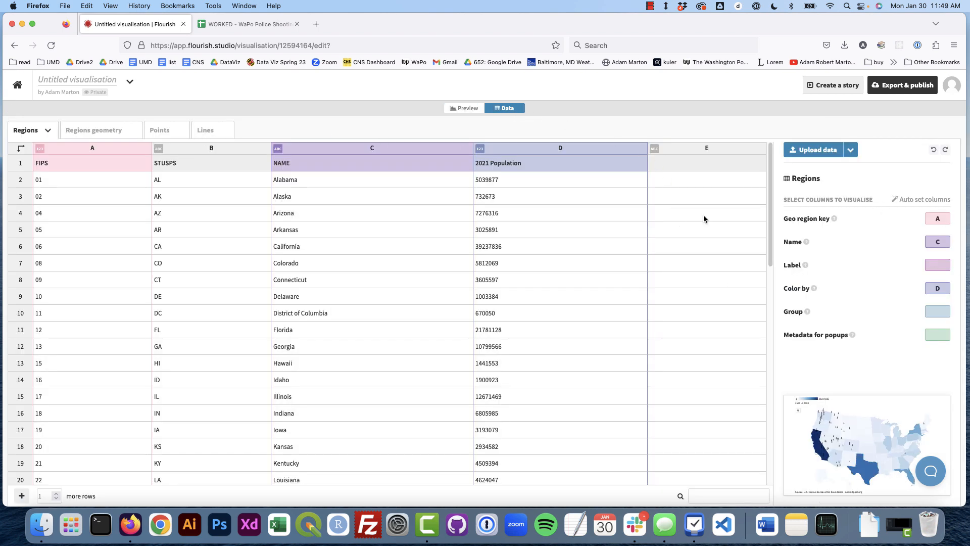
{"action": "left_click", "coordinate": [173, 133]}
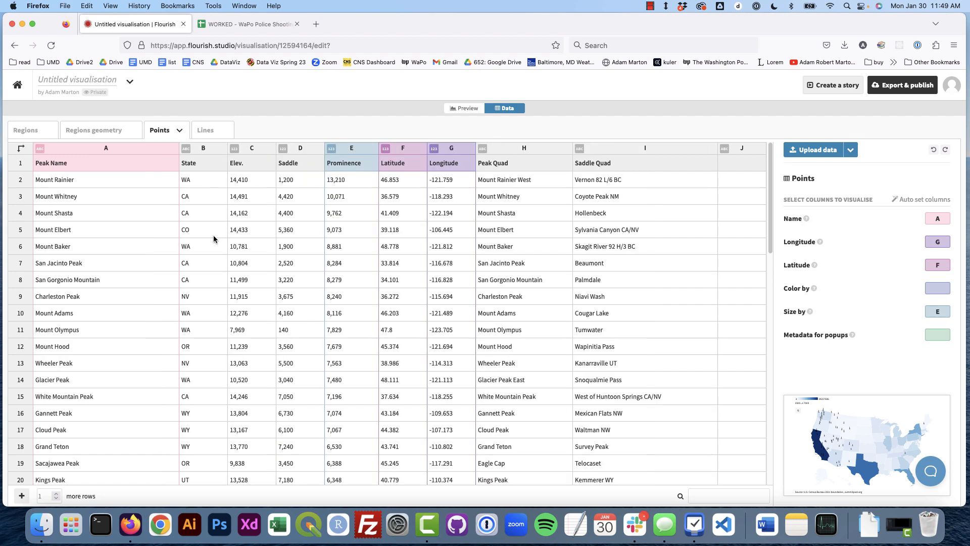
{"action": "left_click", "coordinate": [215, 237]}
{"action": "key", "text": "super+a"}
{"action": "key", "text": "BackSpace"}
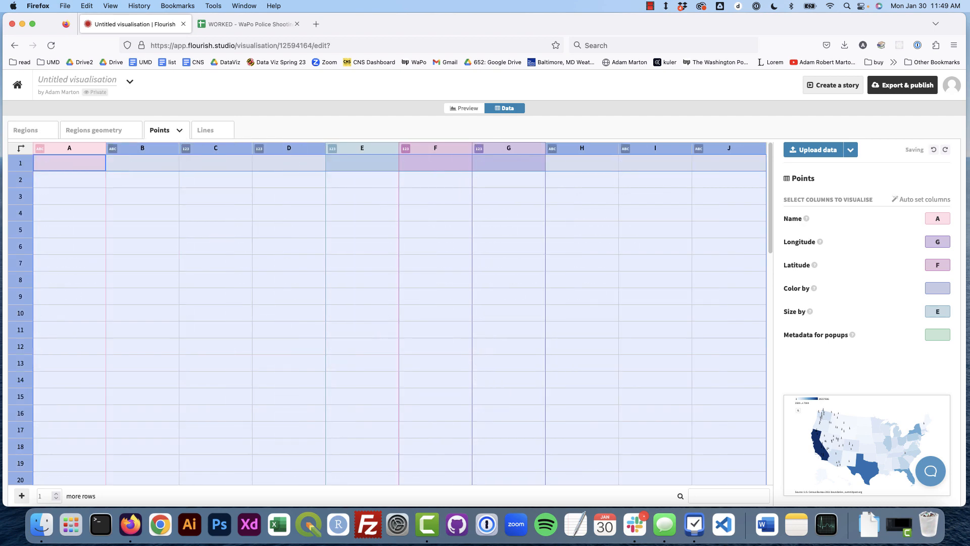
Preview the state map without its points and review the 2021 Population column in the Regions data.
{"action": "left_click", "coordinate": [43, 131]}
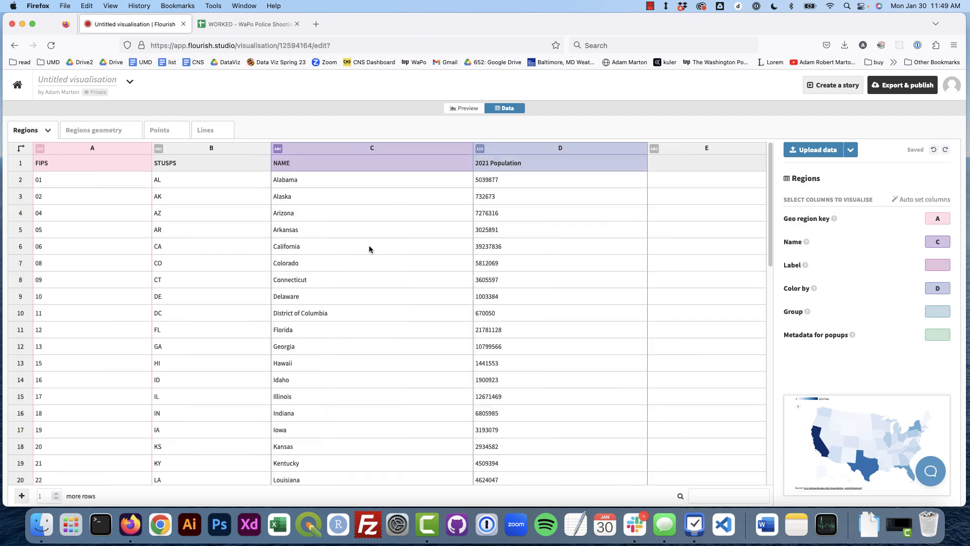
{"action": "left_click", "coordinate": [454, 108]}
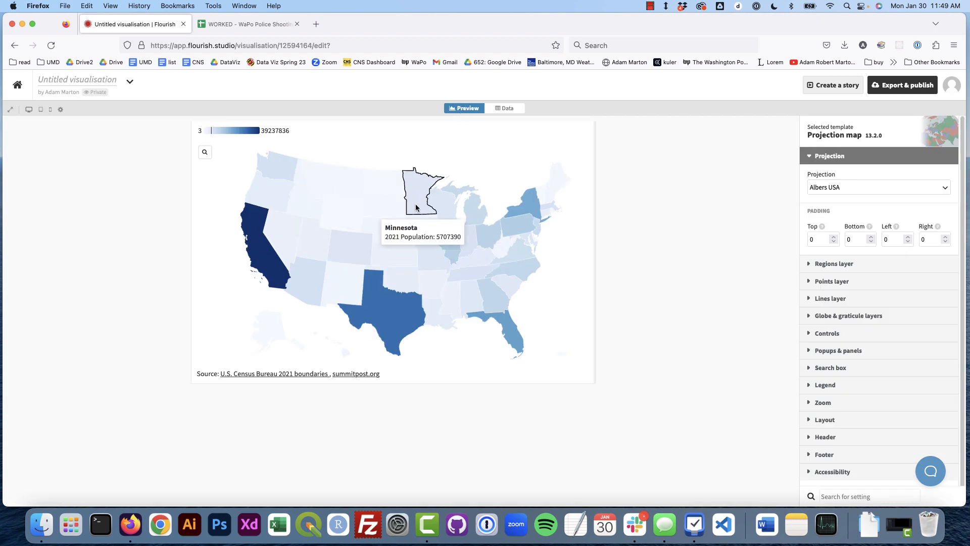
{"action": "left_click", "coordinate": [497, 111]}
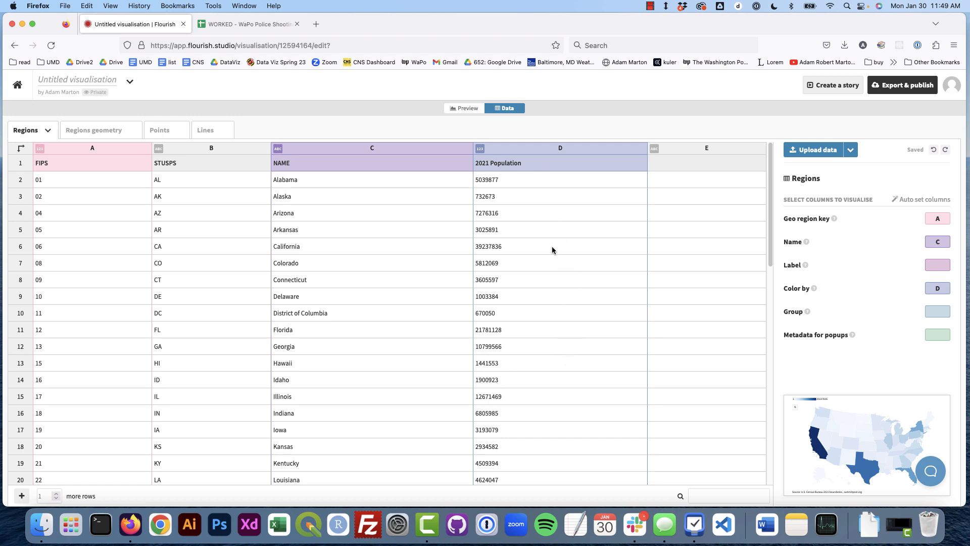
{"action": "left_click", "coordinate": [519, 148]}
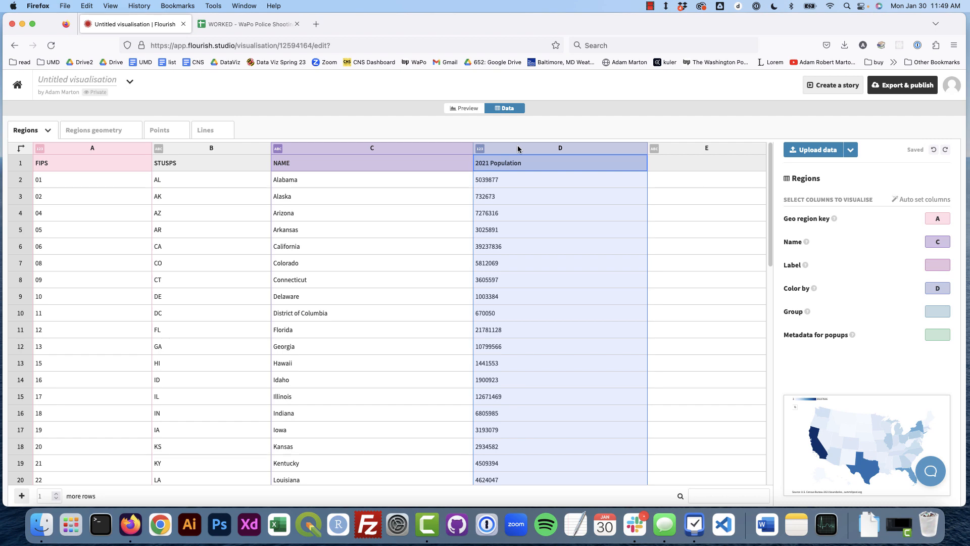
Copy columns A to D from the "state normalized FULL NAME" sheet and paste them into the Flourish Regions data starting at cell E1.
{"action": "left_click", "coordinate": [248, 24]}
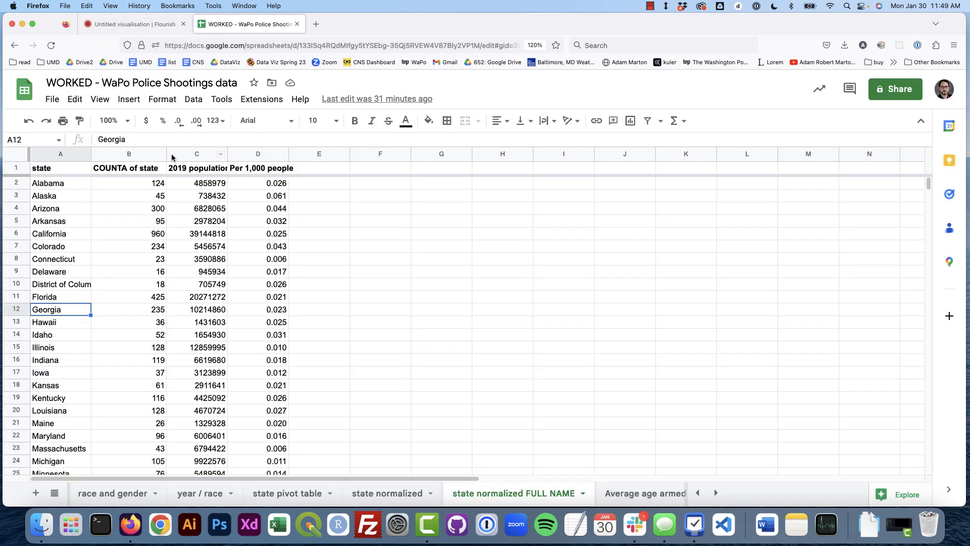
{"action": "left_click_drag", "start_coordinate": [57, 155], "coordinate": [258, 154]}
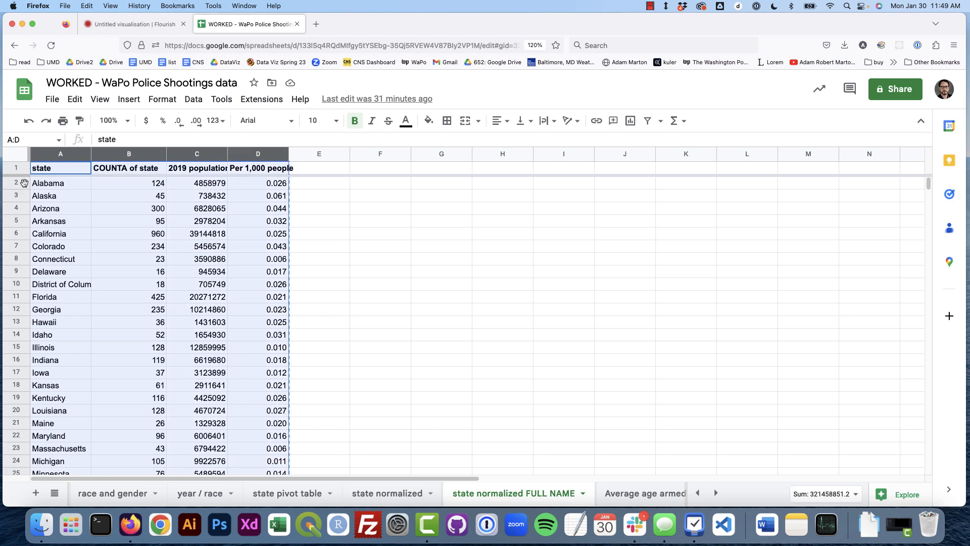
{"action": "left_click", "coordinate": [131, 24]}
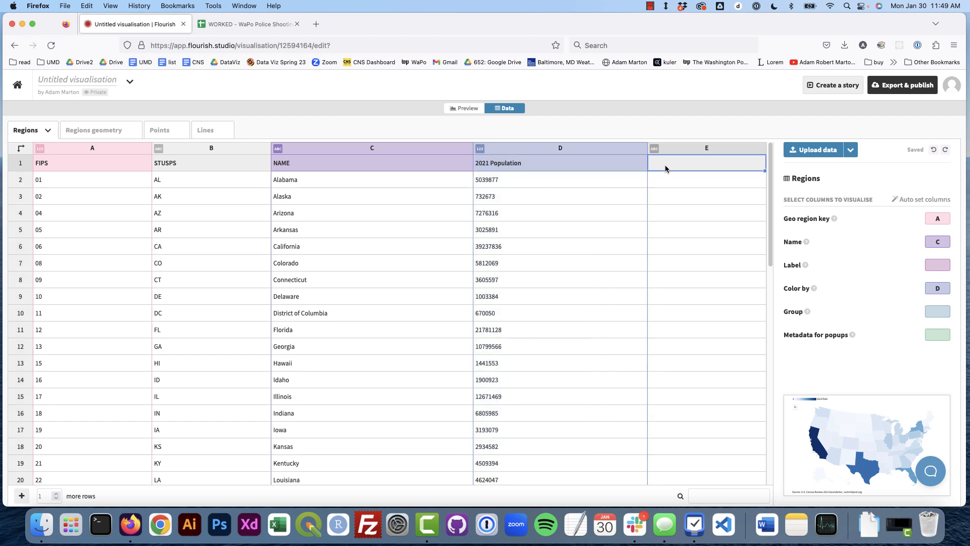
{"action": "key", "text": "super+v"}
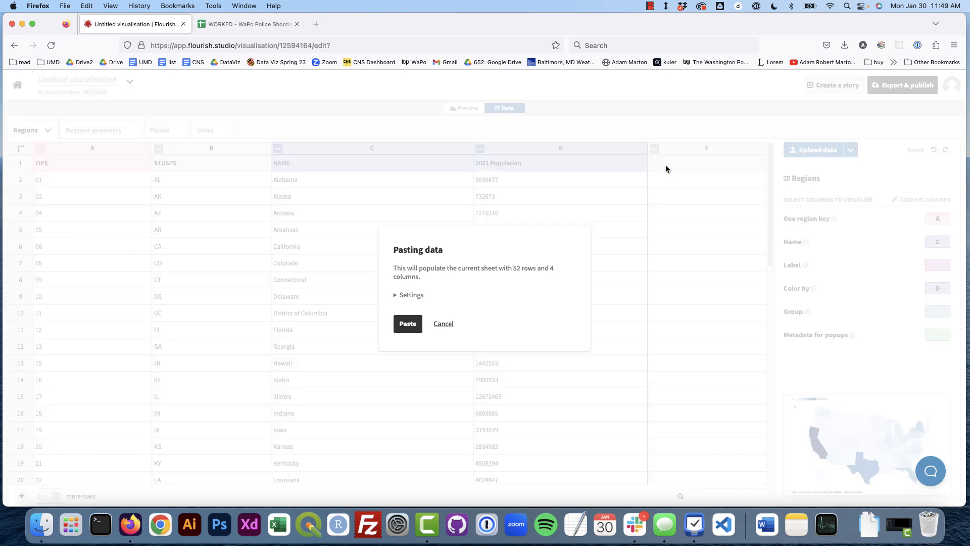
{"action": "left_click", "coordinate": [411, 324]}
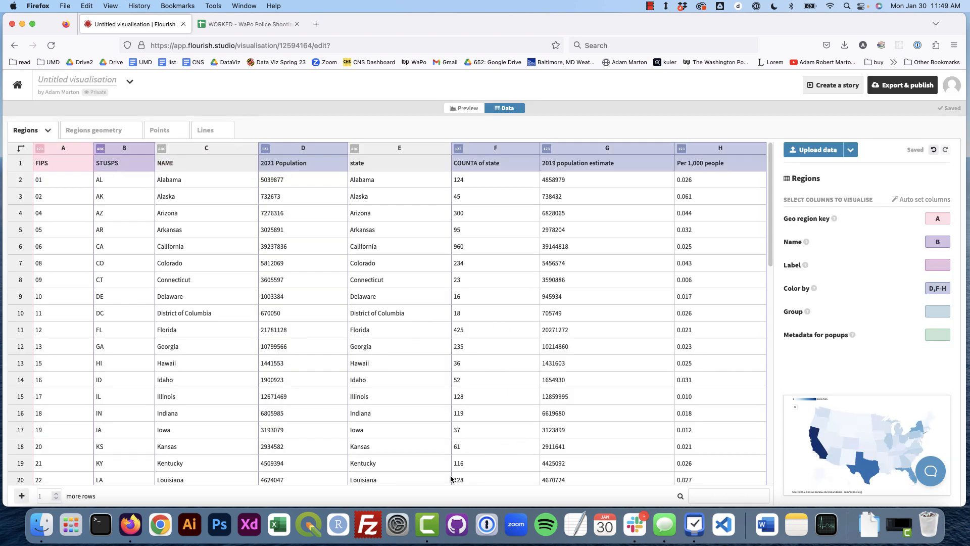
{"action": "left_click", "coordinate": [433, 475]}
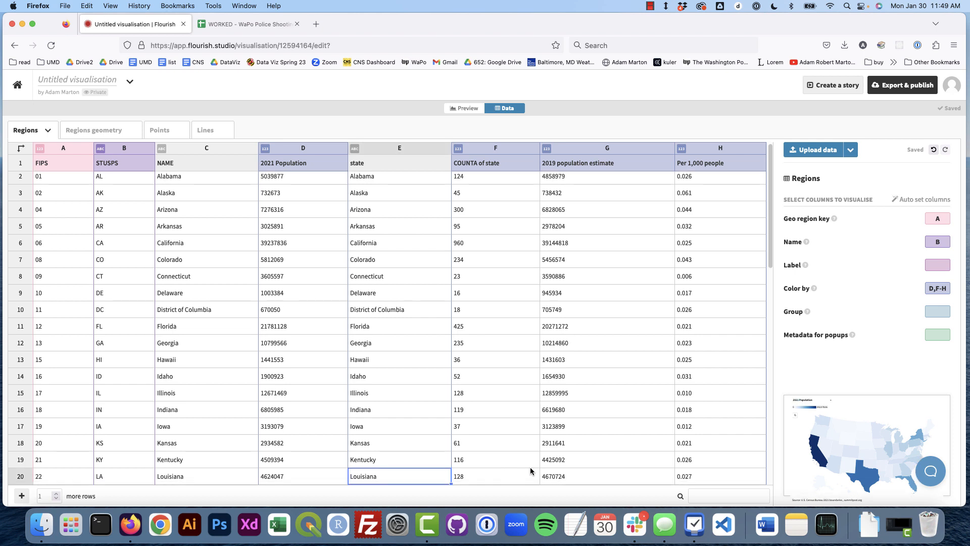
Compare the NAME and state columns row by row down the Regions sheet to check that the state names line up.
{"action": "left_click", "coordinate": [412, 182]}
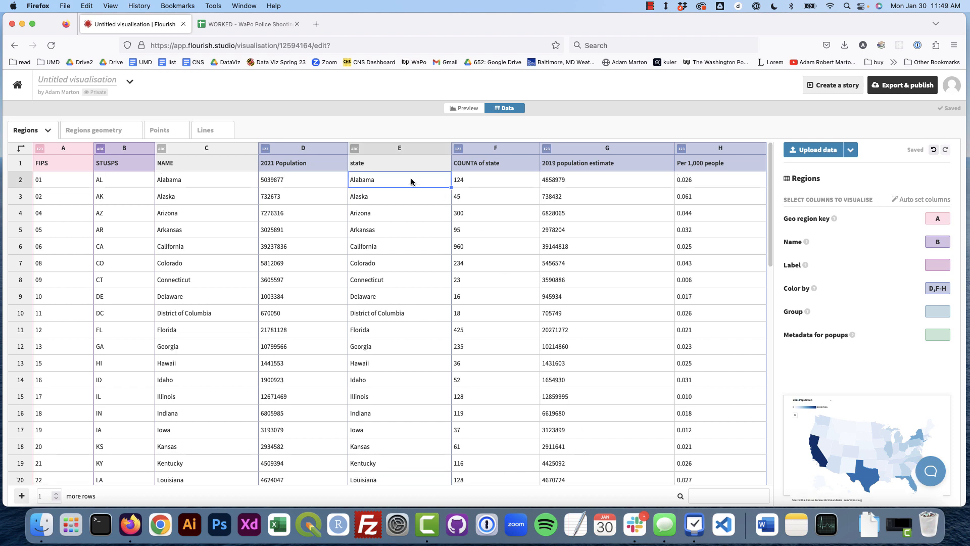
{"action": "key", "text": "Left"}
{"action": "key", "text": "Left"}
{"action": "key", "text": "Down"}
{"action": "key", "text": "Down"}
{"action": "key", "text": "Down"}
{"action": "key", "text": "Down"}
{"action": "key", "text": "Right"}
{"action": "key", "text": "Right"}
{"action": "key", "text": "Down"}
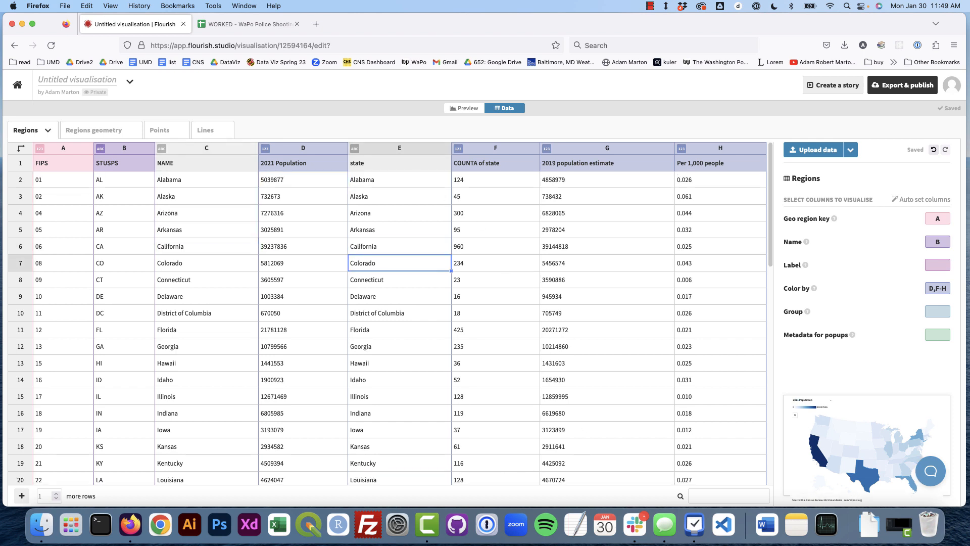
{"action": "key", "text": "Down"}
{"action": "key", "text": "Down"}
{"action": "key", "text": "Down"}
{"action": "key", "text": "Left"}
{"action": "key", "text": "Left"}
{"action": "scroll", "coordinate": [578, 233], "scroll_direction": "down", "scroll_amount": 3}
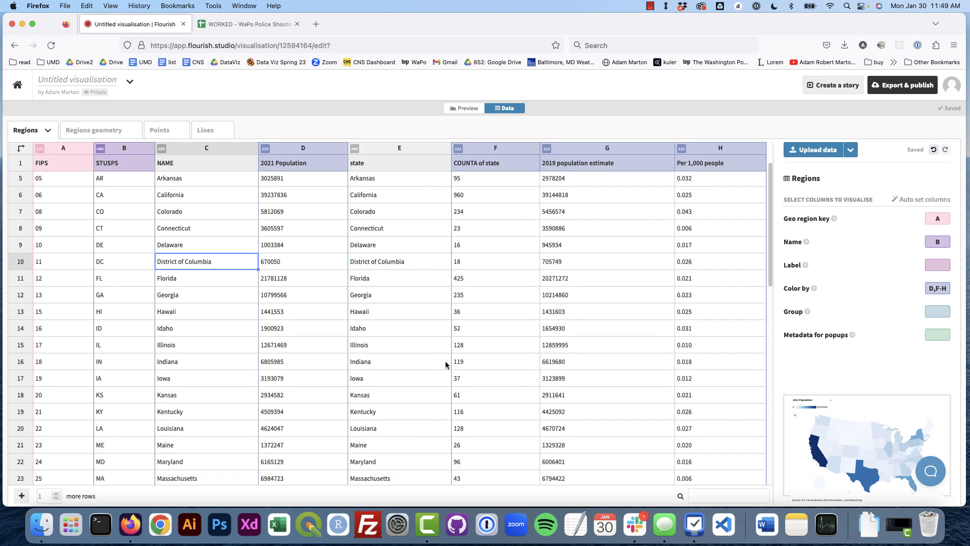
{"action": "left_click_drag", "start_coordinate": [424, 363], "coordinate": [223, 363]}
{"action": "left_click", "coordinate": [418, 445]}
{"action": "left_click_drag", "start_coordinate": [419, 451], "coordinate": [217, 448]}
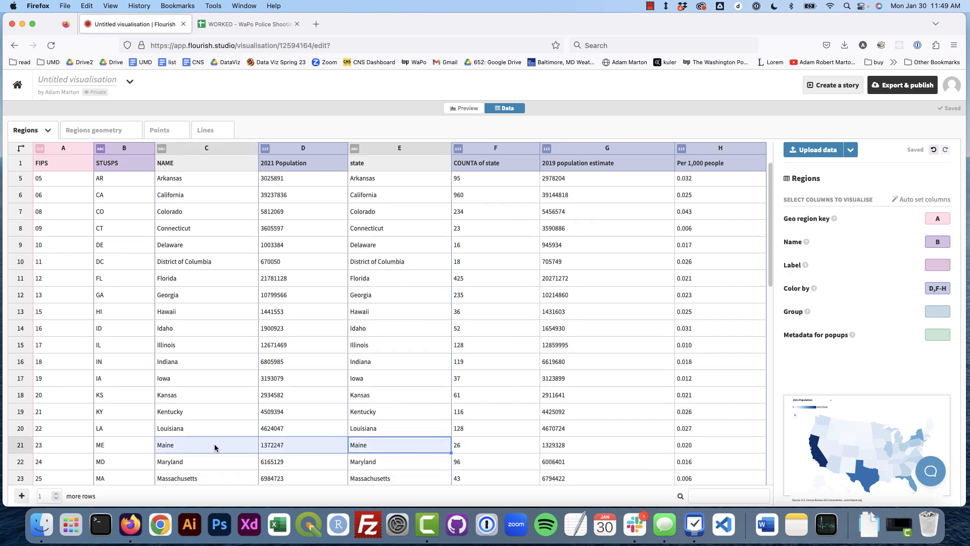
{"action": "scroll", "coordinate": [362, 463], "scroll_direction": "down", "scroll_amount": 5}
{"action": "left_click_drag", "start_coordinate": [392, 431], "coordinate": [227, 428]}
{"action": "scroll", "coordinate": [411, 457], "scroll_direction": "down", "scroll_amount": 4}
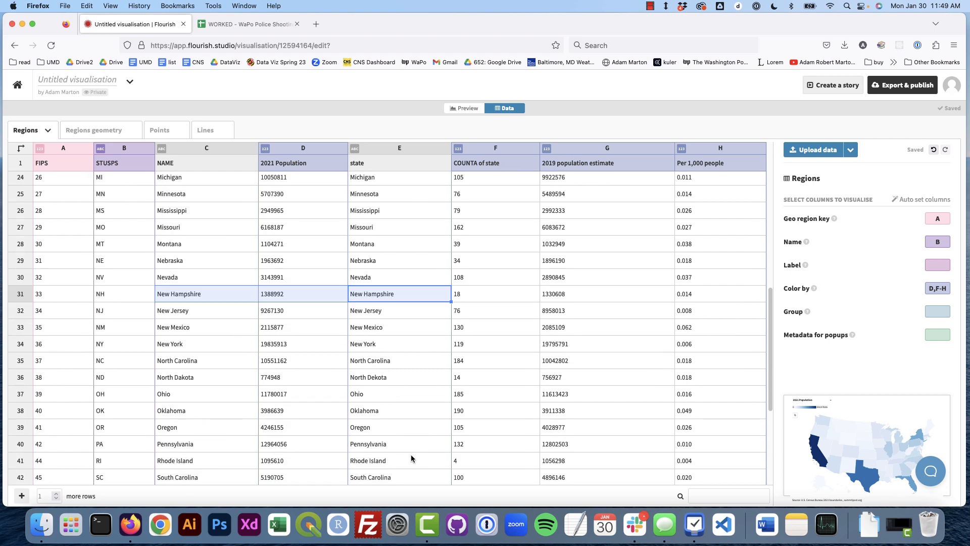
{"action": "left_click_drag", "start_coordinate": [403, 444], "coordinate": [217, 448]}
{"action": "scroll", "coordinate": [471, 468], "scroll_direction": "down", "scroll_amount": 5}
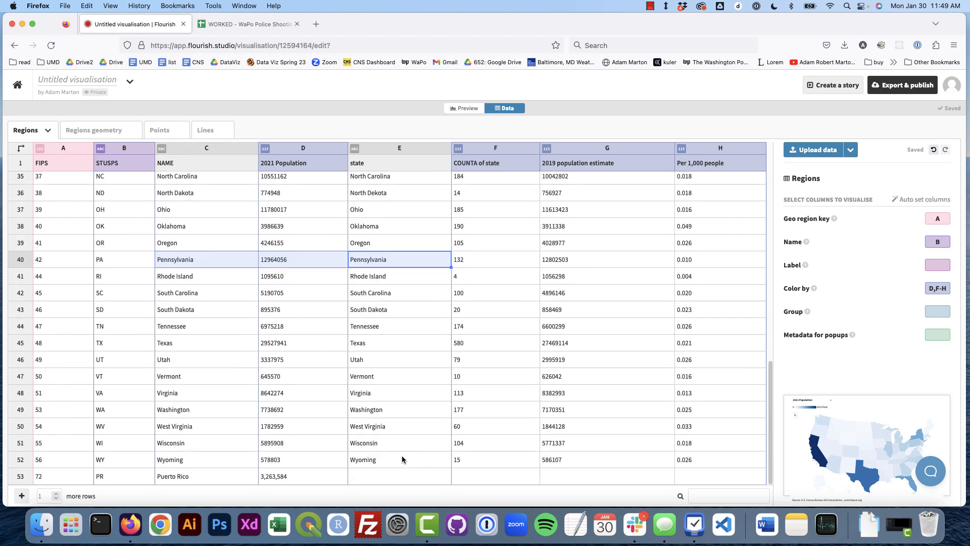
Clear all data from the Puerto Rico row at the end of the Regions sheet.
{"action": "left_click", "coordinate": [19, 476]}
{"action": "key", "text": "BackSpace"}
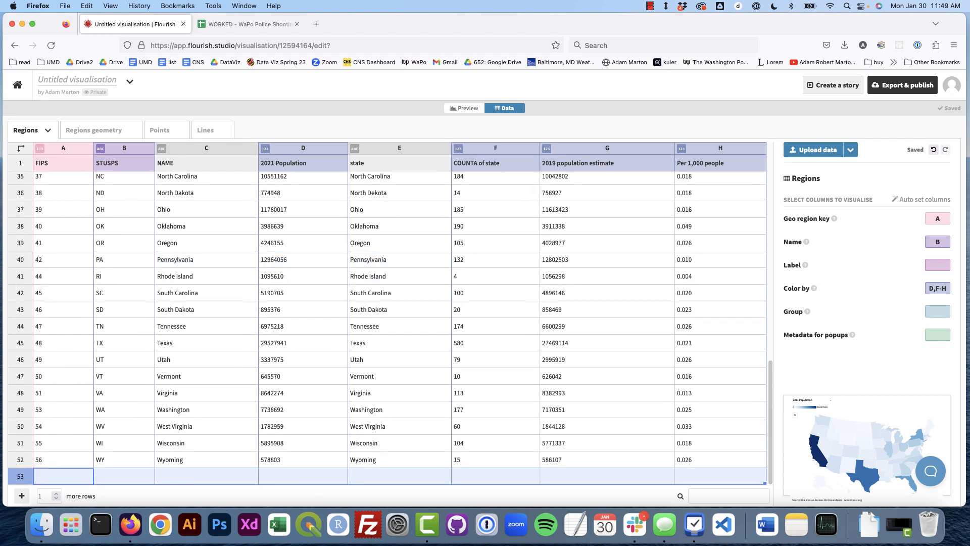
{"action": "scroll", "coordinate": [607, 449], "scroll_direction": "up", "scroll_amount": 15}
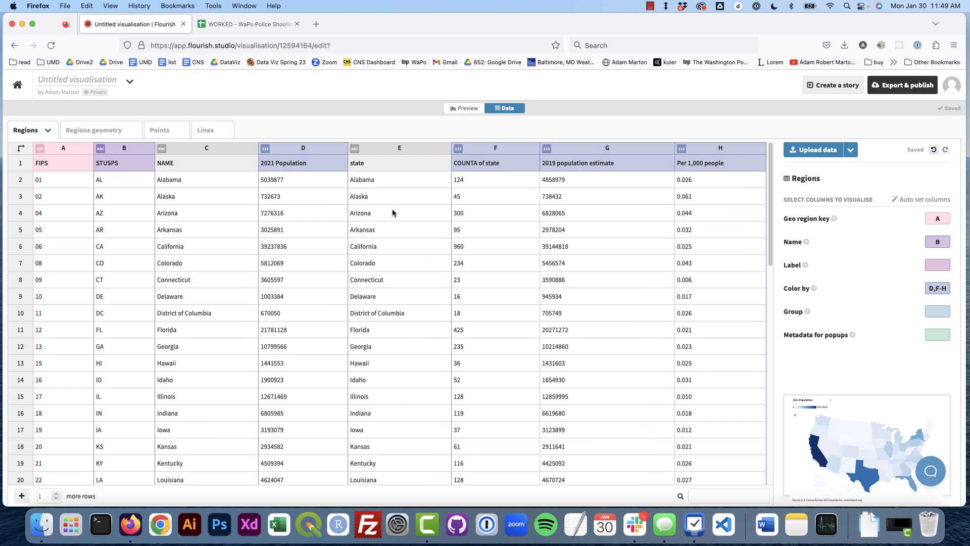
Remove the 2021 Population column and the duplicate state column from the Regions sheet.
{"action": "left_click", "coordinate": [285, 148]}
{"action": "right_click", "coordinate": [286, 148]}
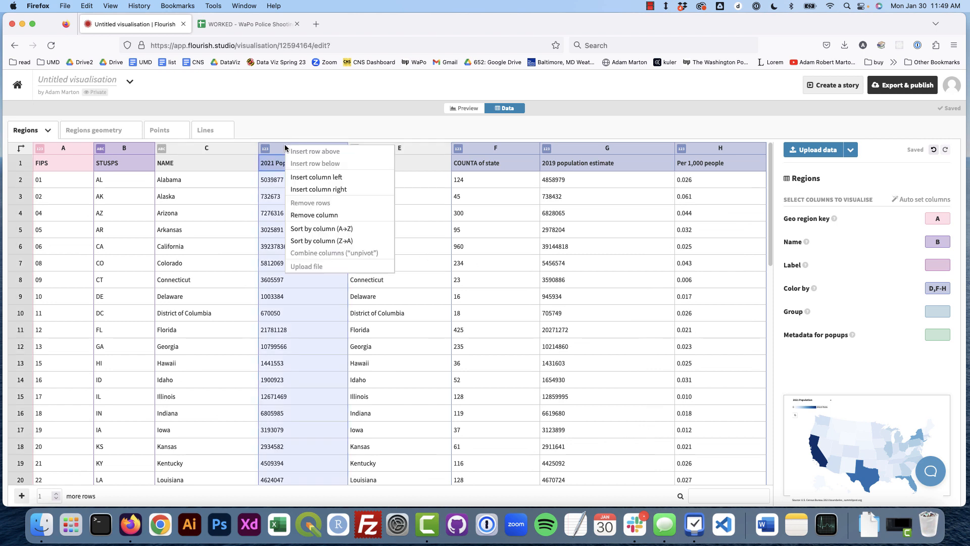
{"action": "left_click", "coordinate": [311, 215]}
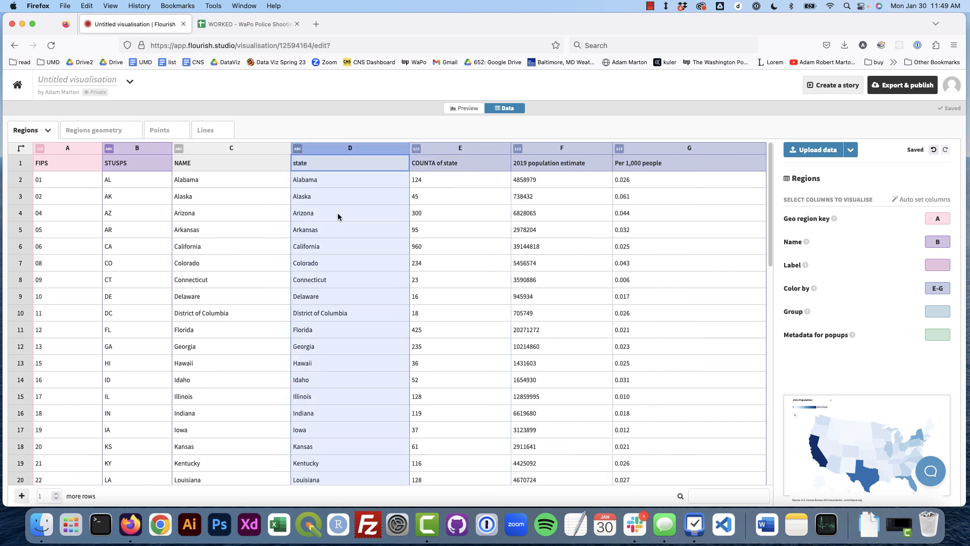
{"action": "right_click", "coordinate": [320, 148]}
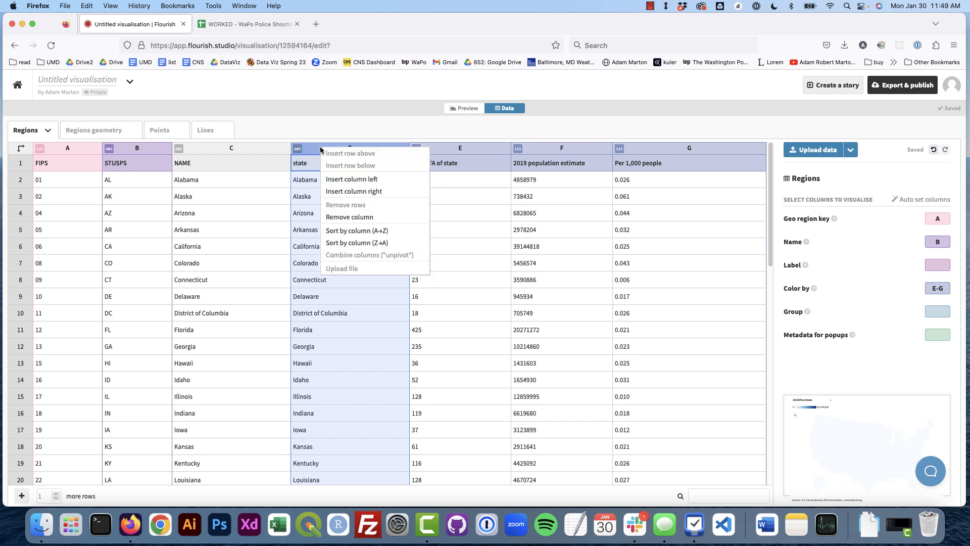
{"action": "left_click", "coordinate": [355, 217]}
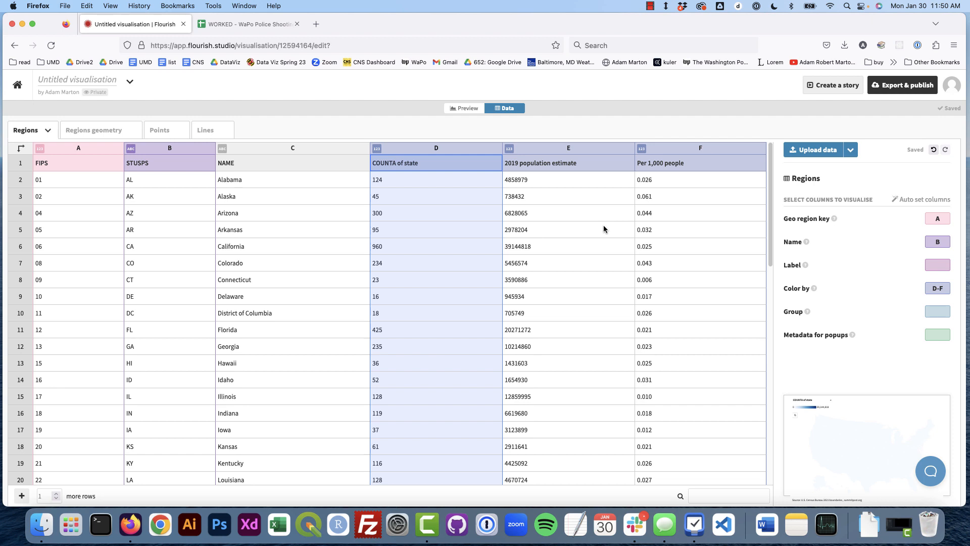
Remove the COUNTA of state and 2019 population estimate columns from the Regions sheet.
{"action": "left_click", "coordinate": [539, 152], "text": "shift"}
{"action": "right_click", "coordinate": [539, 152]}
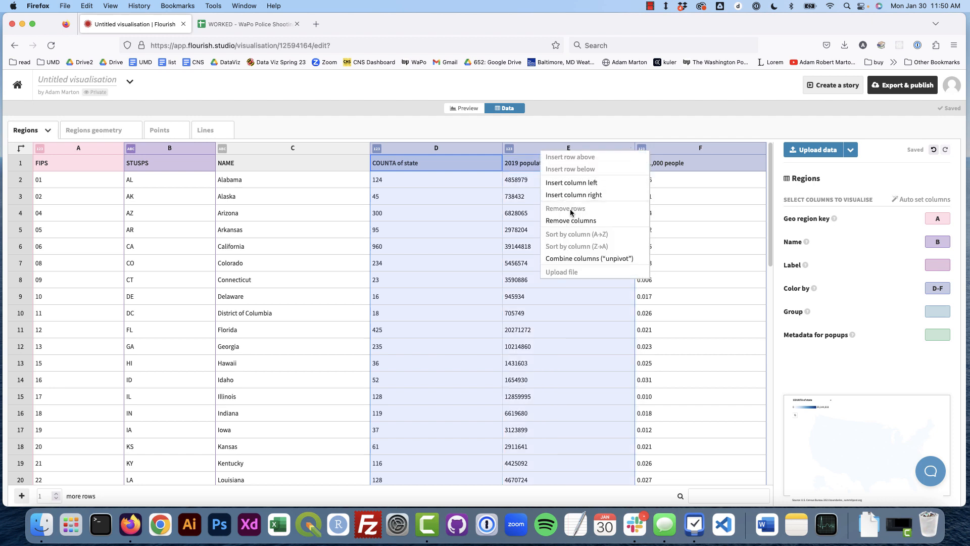
{"action": "left_click", "coordinate": [571, 220]}
{"action": "scroll", "coordinate": [501, 337], "scroll_direction": "up", "scroll_amount": 10}
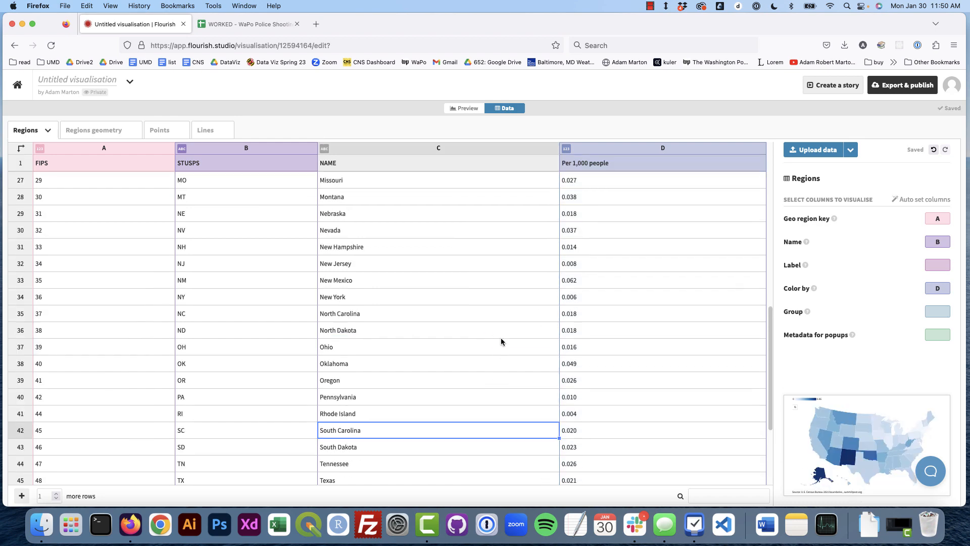
Set the Regions Name binding to column C, keeping Color by on column D.
{"action": "left_click", "coordinate": [696, 258]}
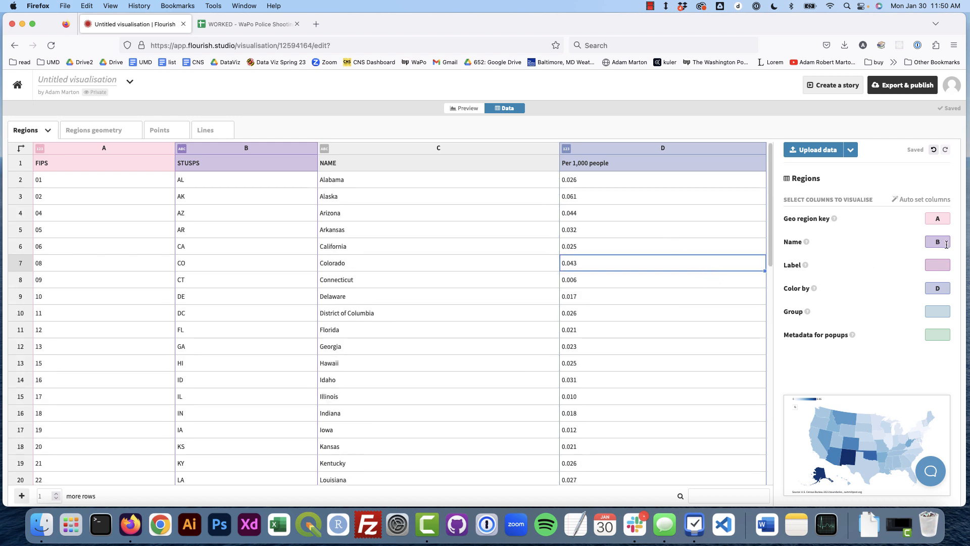
{"action": "left_click", "coordinate": [922, 242]}
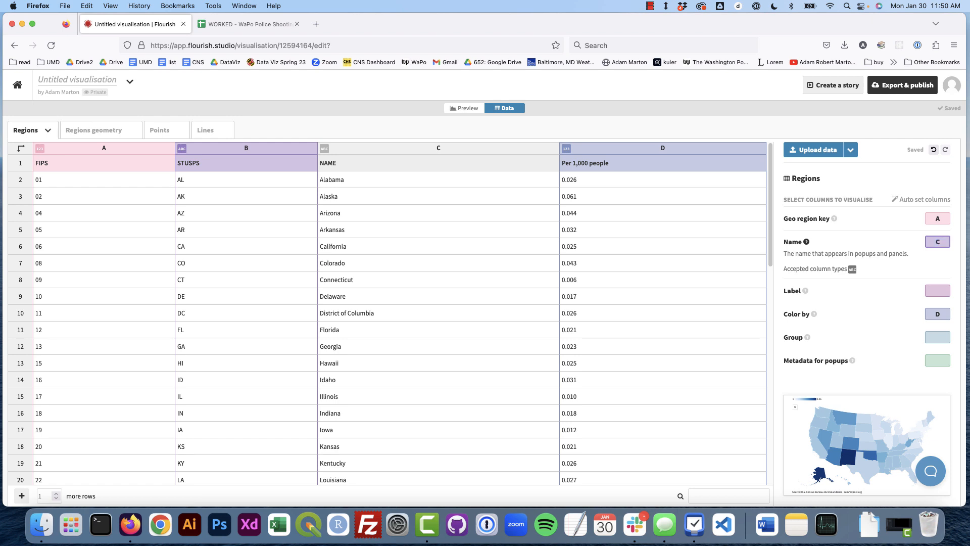
{"action": "type", "text": "C"}
{"action": "left_click", "coordinate": [947, 287]}
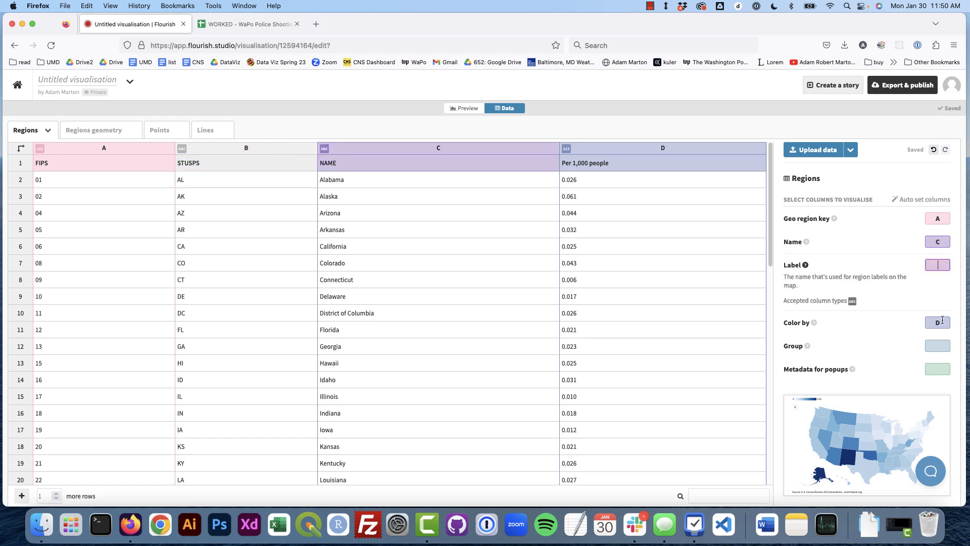
{"action": "left_click", "coordinate": [943, 321]}
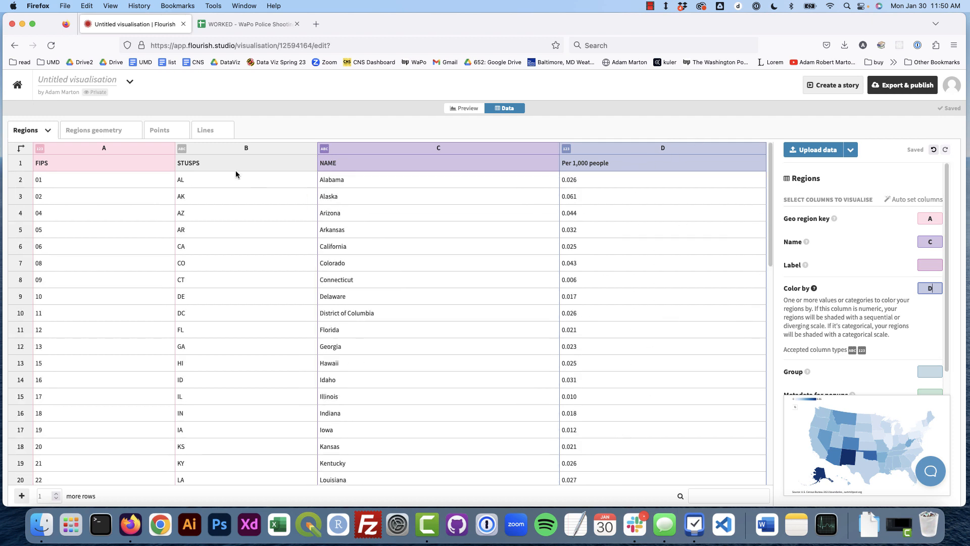
Preview the map and change the regions layer's continuous color palette to Reds.
{"action": "left_click", "coordinate": [464, 108]}
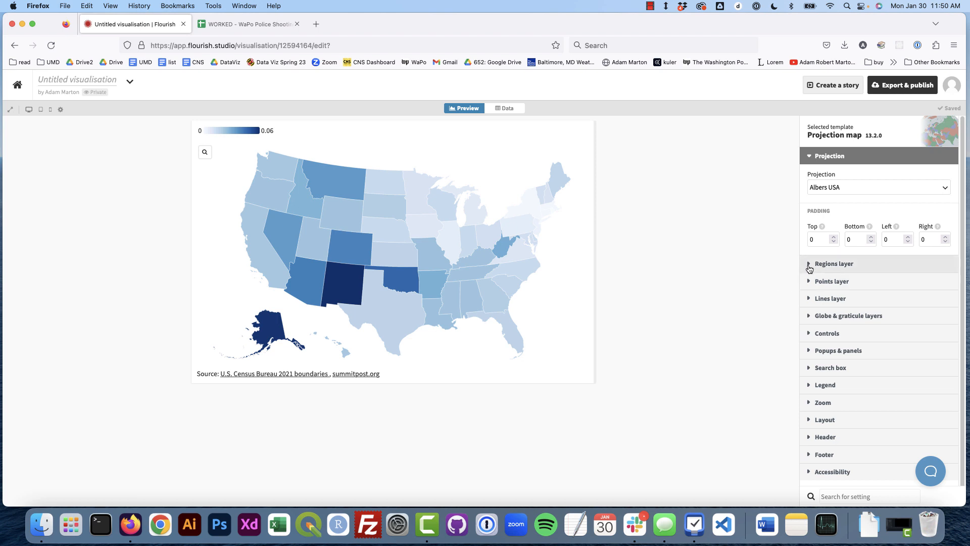
{"action": "left_click", "coordinate": [809, 265]}
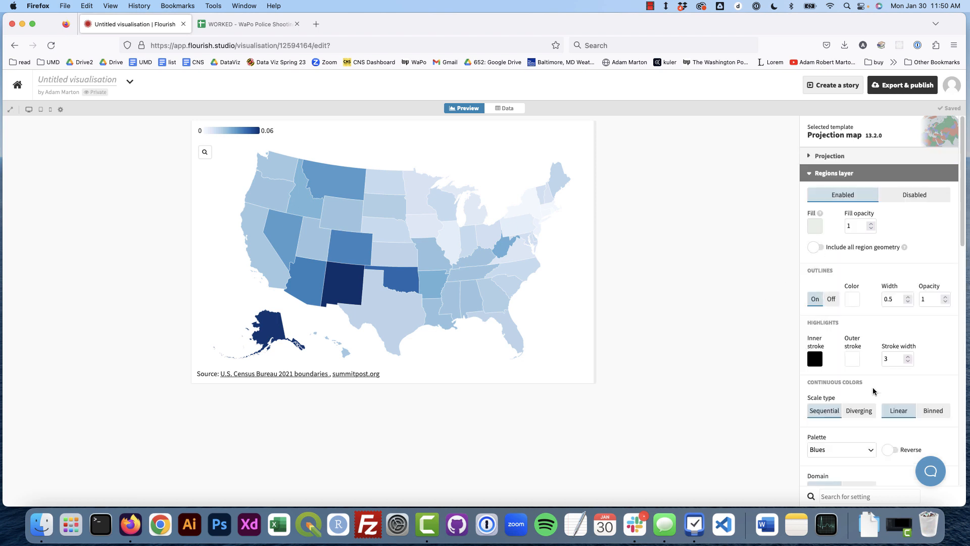
{"action": "scroll", "coordinate": [880, 384], "scroll_direction": "down", "scroll_amount": 5}
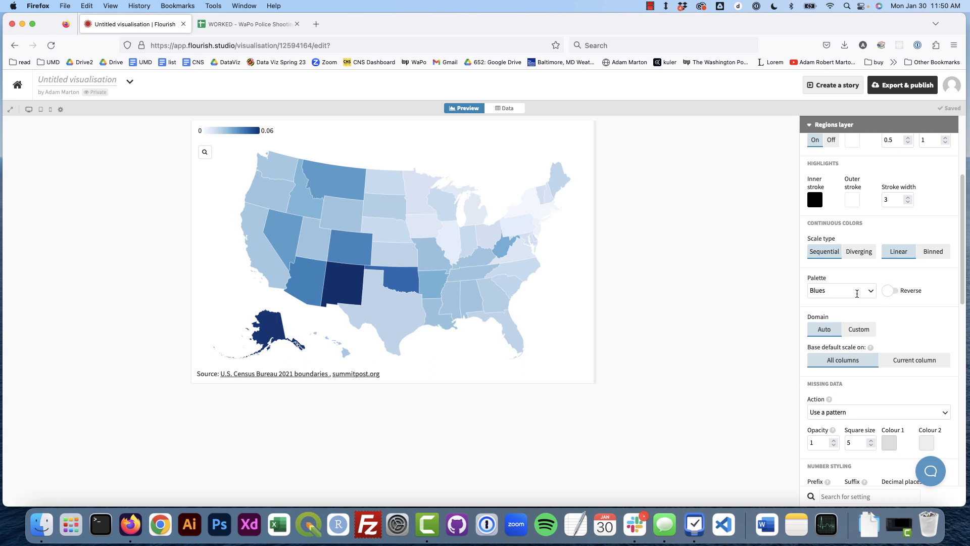
{"action": "left_click", "coordinate": [857, 291]}
{"action": "left_click", "coordinate": [851, 324]}
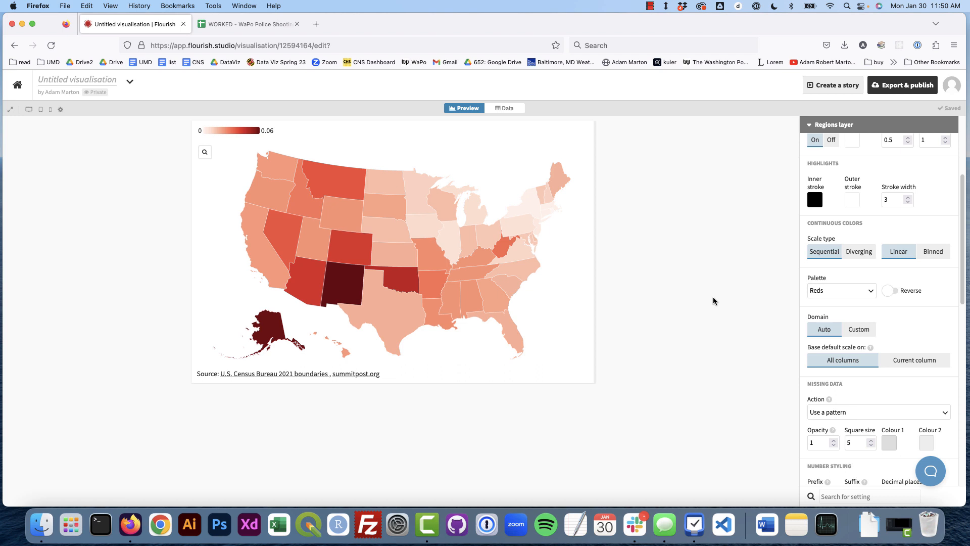
{"action": "scroll", "coordinate": [897, 375], "scroll_direction": "down", "scroll_amount": 4}
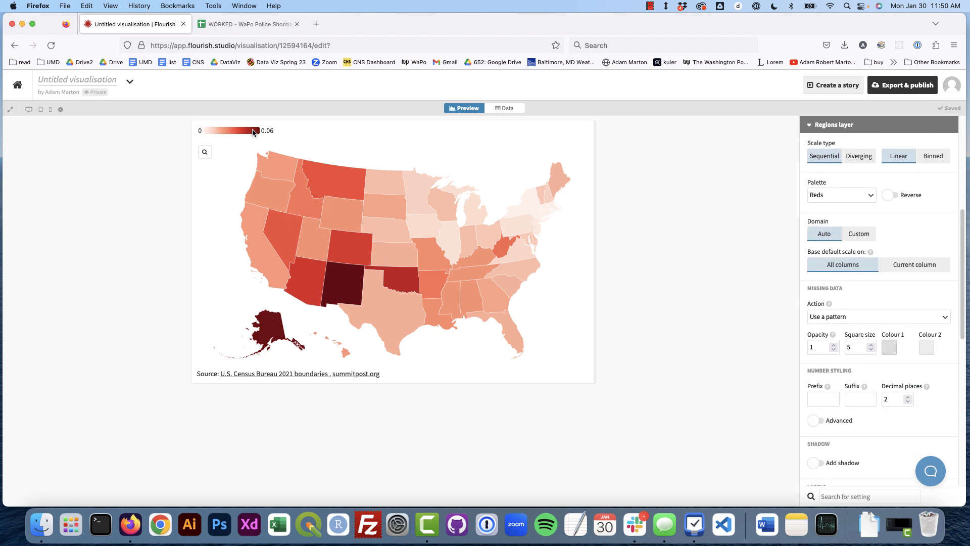
{"action": "scroll", "coordinate": [910, 331], "scroll_direction": "down", "scroll_amount": 9}
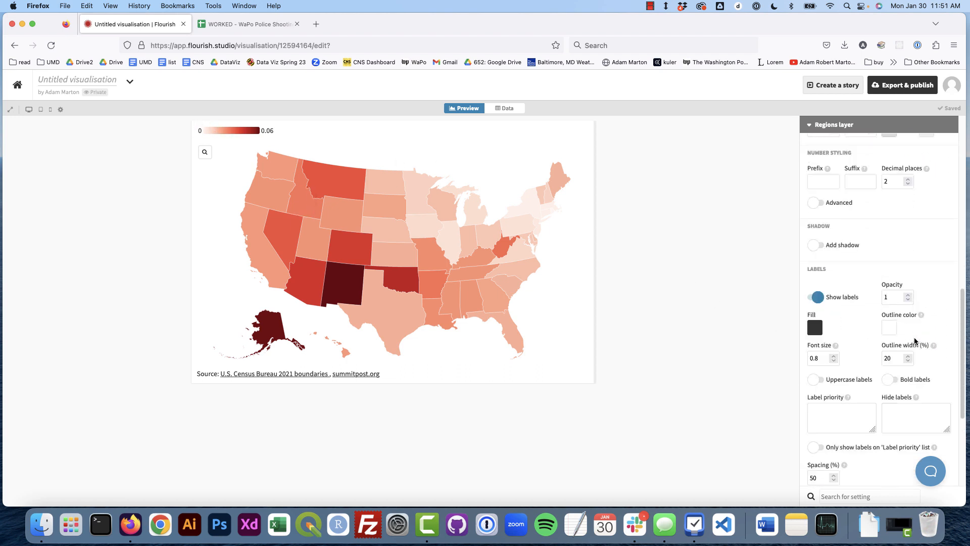
{"action": "scroll", "coordinate": [914, 335], "scroll_direction": "up", "scroll_amount": 15}
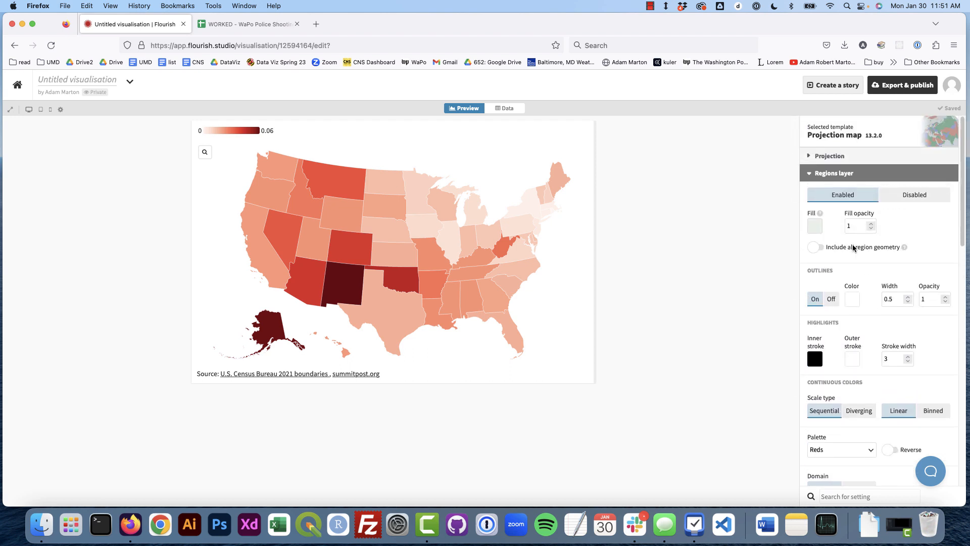
{"action": "left_click", "coordinate": [810, 174]}
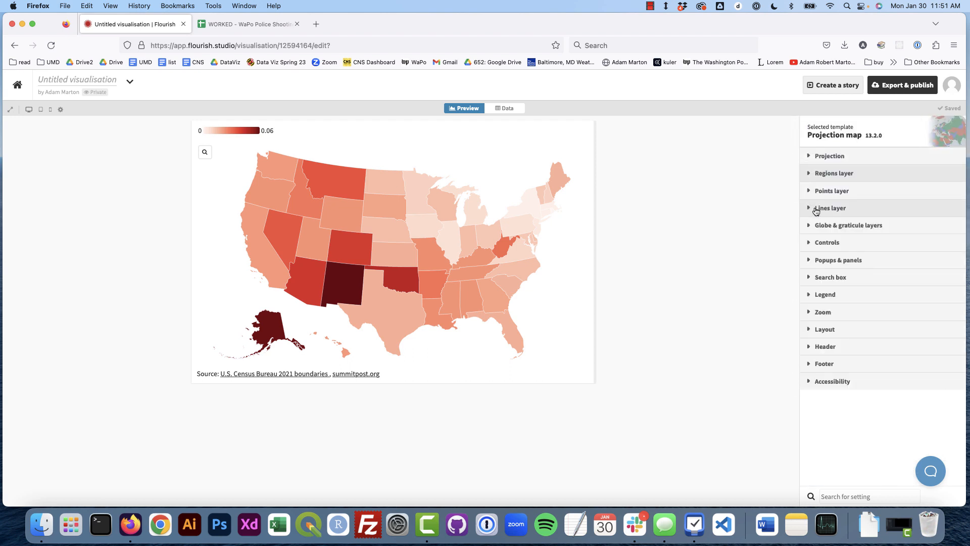
Give the point size legend the custom title "Number of people killed per 1,000:".
{"action": "left_click", "coordinate": [809, 295]}
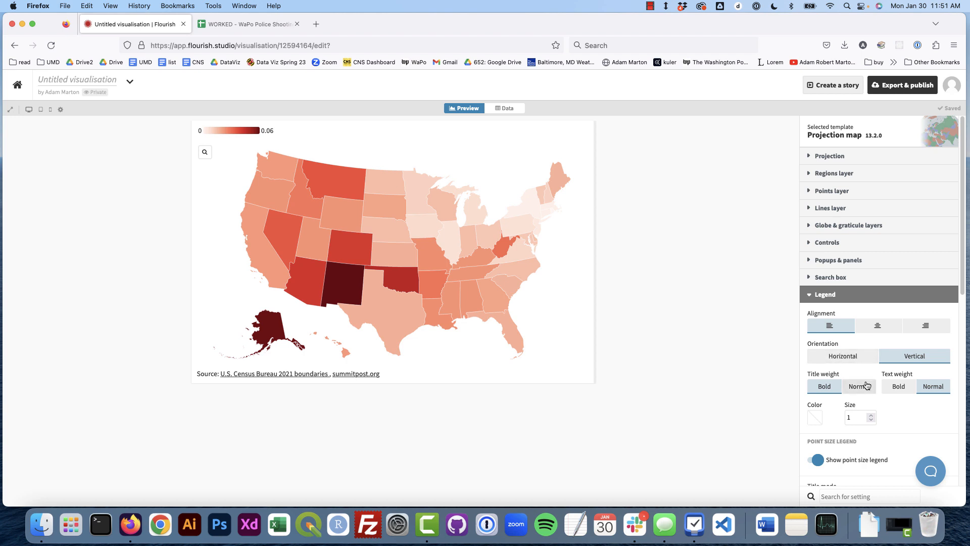
{"action": "scroll", "coordinate": [866, 386], "scroll_direction": "down", "scroll_amount": 2}
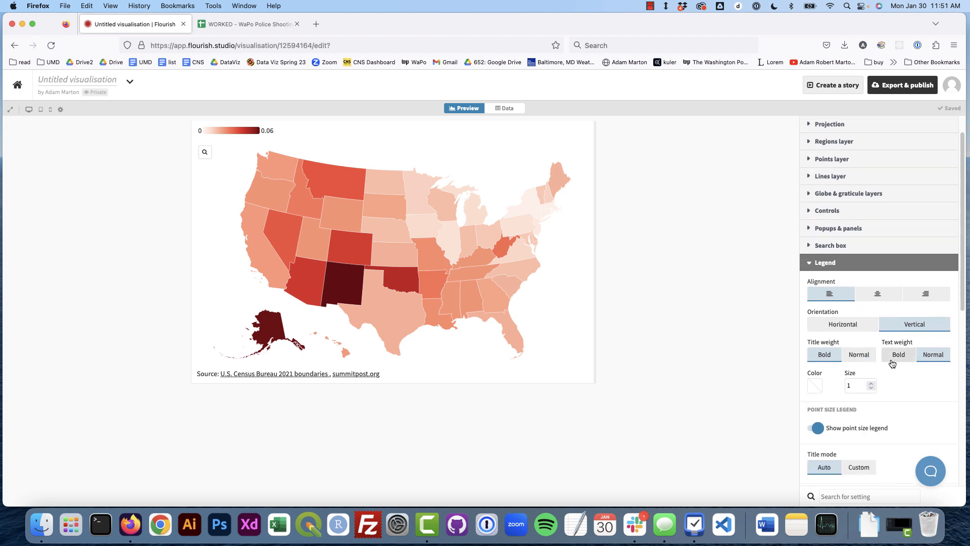
{"action": "scroll", "coordinate": [892, 364], "scroll_direction": "down", "scroll_amount": 4}
{"action": "left_click", "coordinate": [868, 410]}
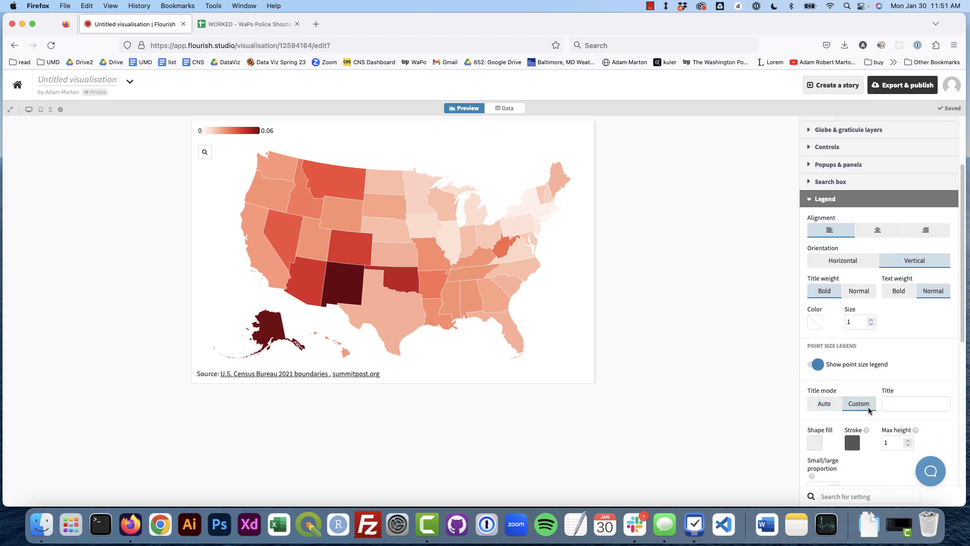
{"action": "left_click", "coordinate": [908, 408]}
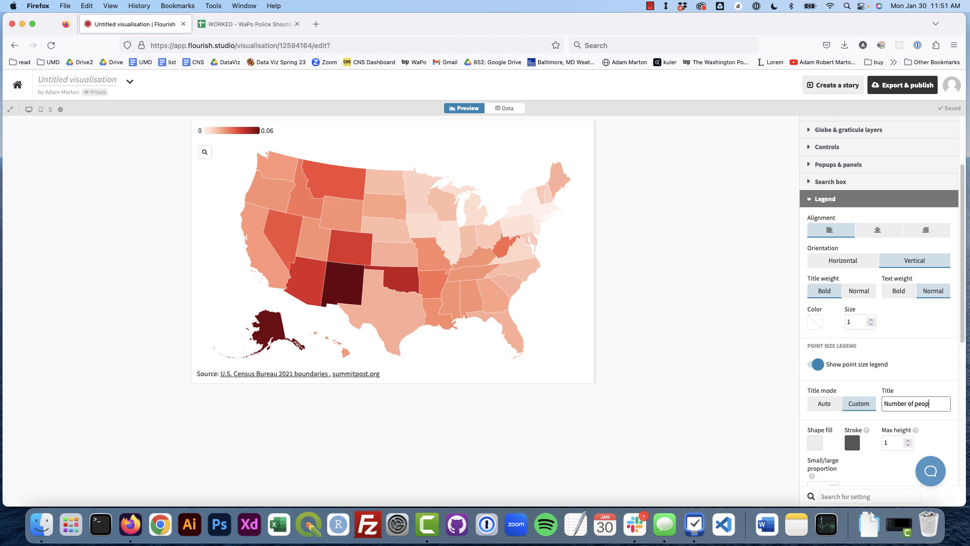
{"action": "type", "text": "Number of people killed per 1,"}
{"action": "type", "text": "000:"}
{"action": "left_click", "coordinate": [697, 332]}
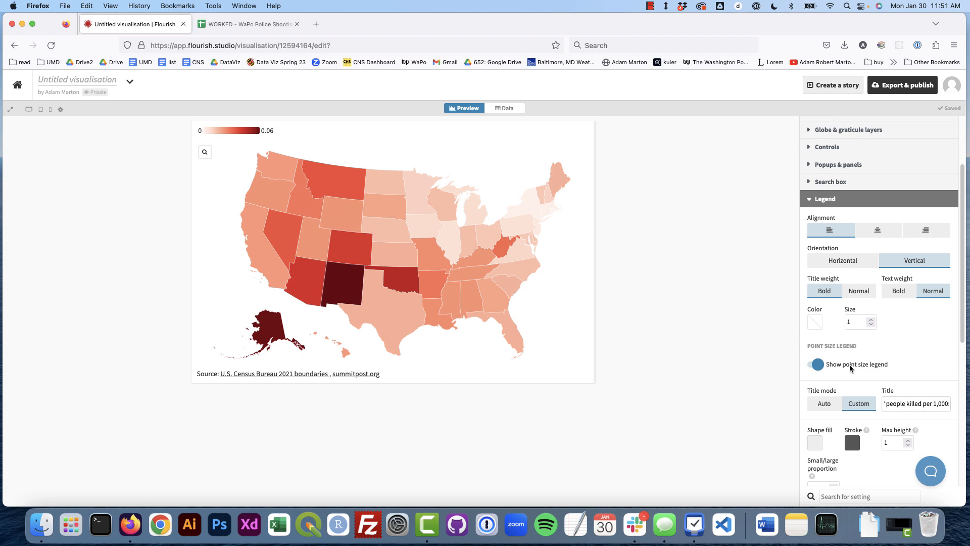
Move the custom title "Number of people killed per 1,000:" from the point size legend to the region color legend.
{"action": "triple_click", "coordinate": [921, 403]}
{"action": "key", "text": "super+c"}
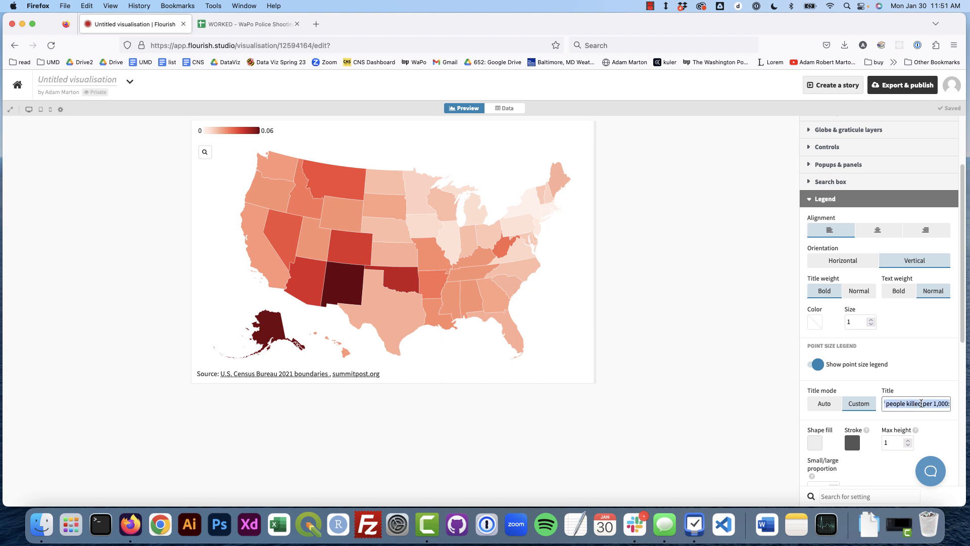
{"action": "key", "text": "BackSpace"}
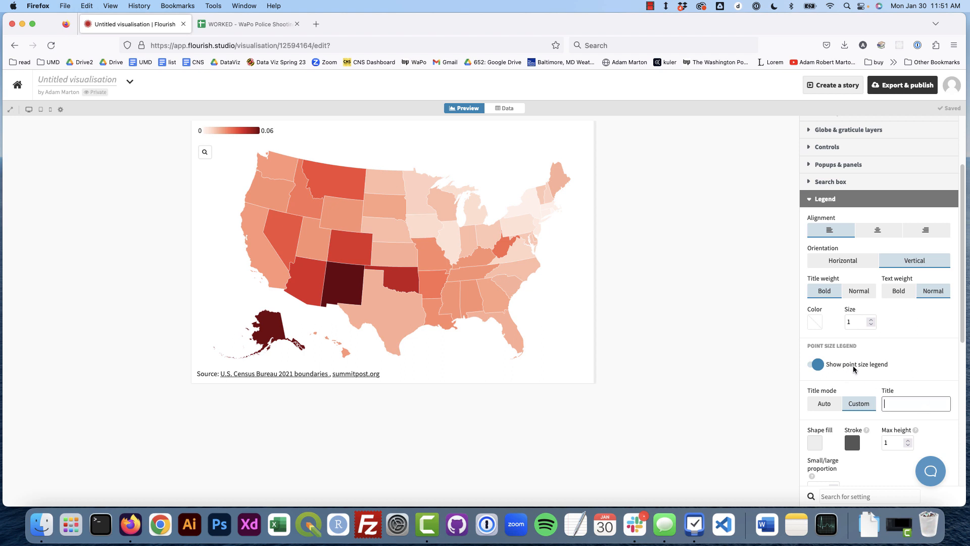
{"action": "scroll", "coordinate": [862, 365], "scroll_direction": "down", "scroll_amount": 5}
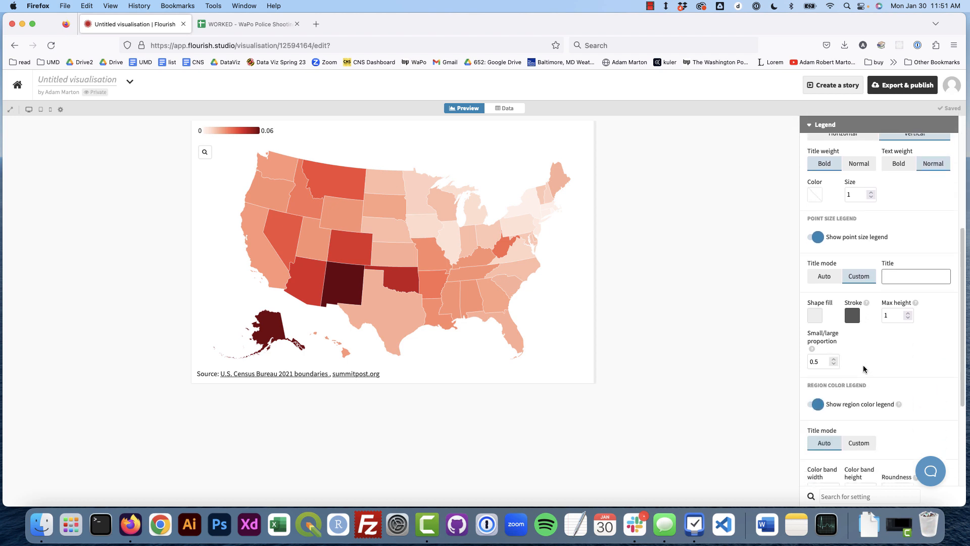
{"action": "scroll", "coordinate": [864, 369], "scroll_direction": "down", "scroll_amount": 5}
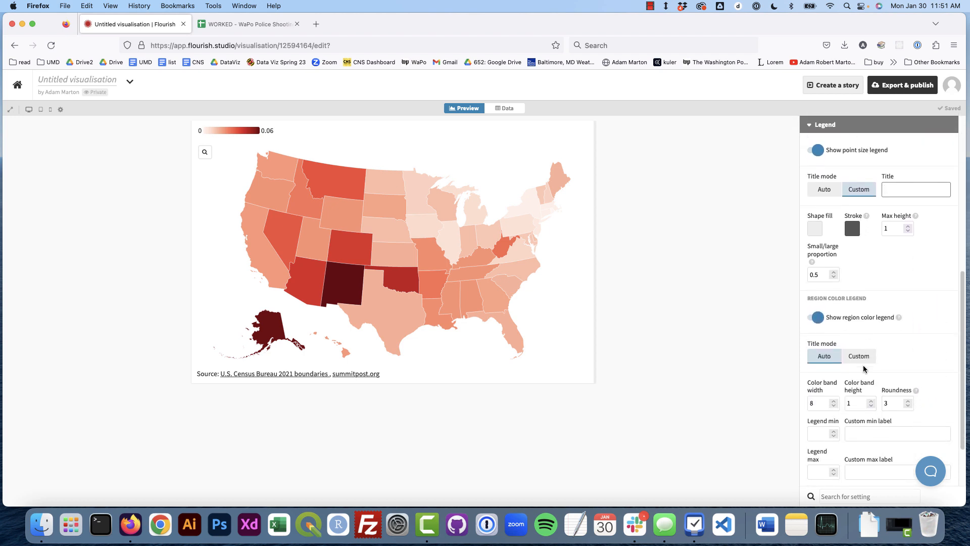
{"action": "scroll", "coordinate": [879, 382], "scroll_direction": "down", "scroll_amount": 3}
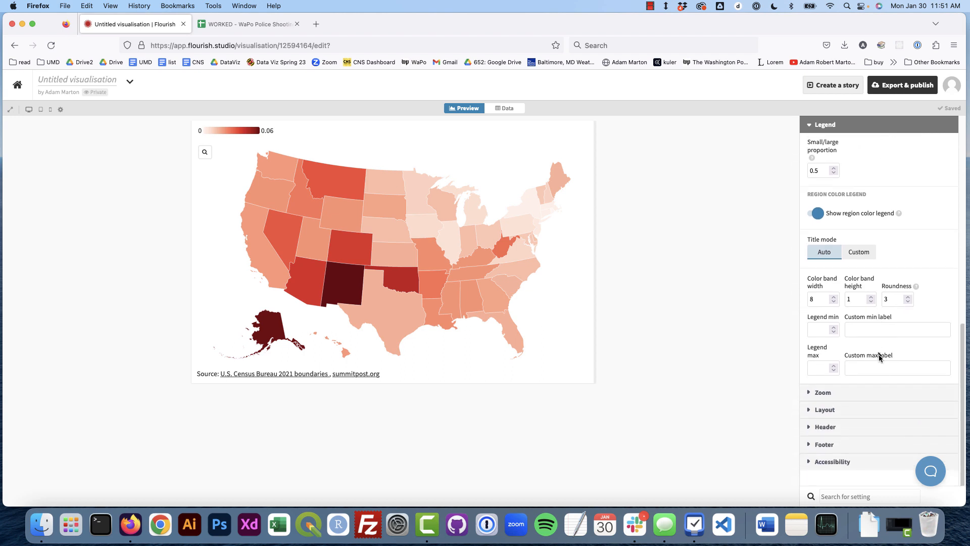
{"action": "left_click", "coordinate": [867, 259]}
{"action": "left_click", "coordinate": [901, 253]}
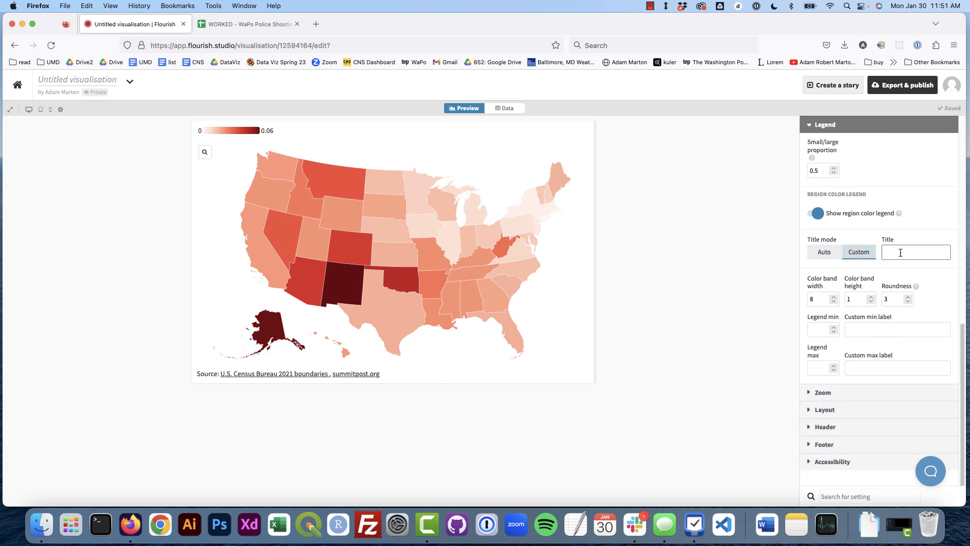
{"action": "key", "text": "super+v"}
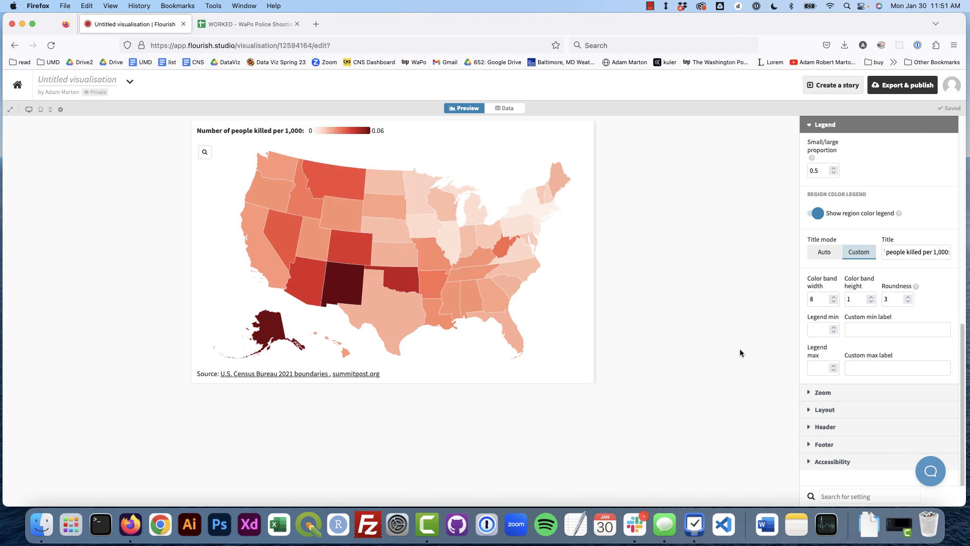
{"action": "left_click", "coordinate": [810, 125]}
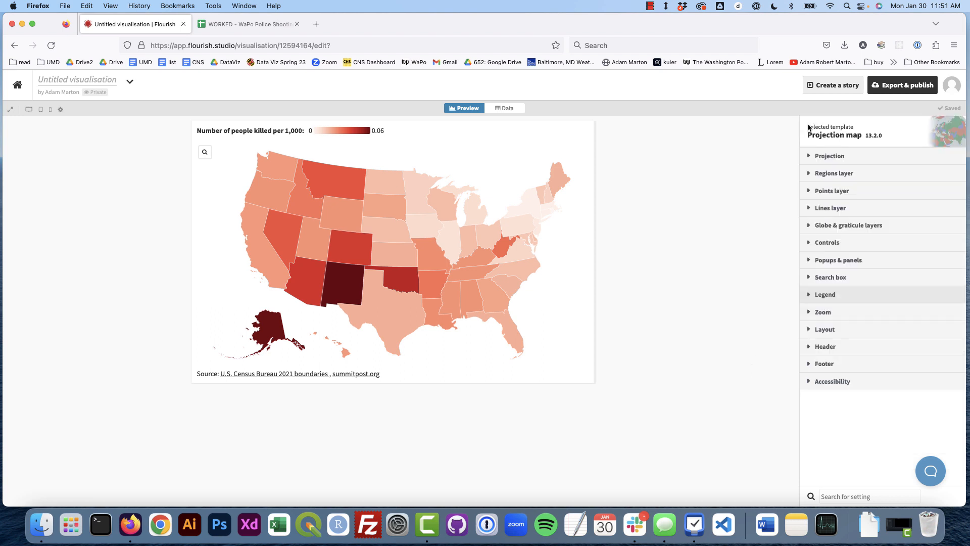
Switch the regions popup to custom content and set its header to the {{NAME}} value.
{"action": "left_click", "coordinate": [814, 261]}
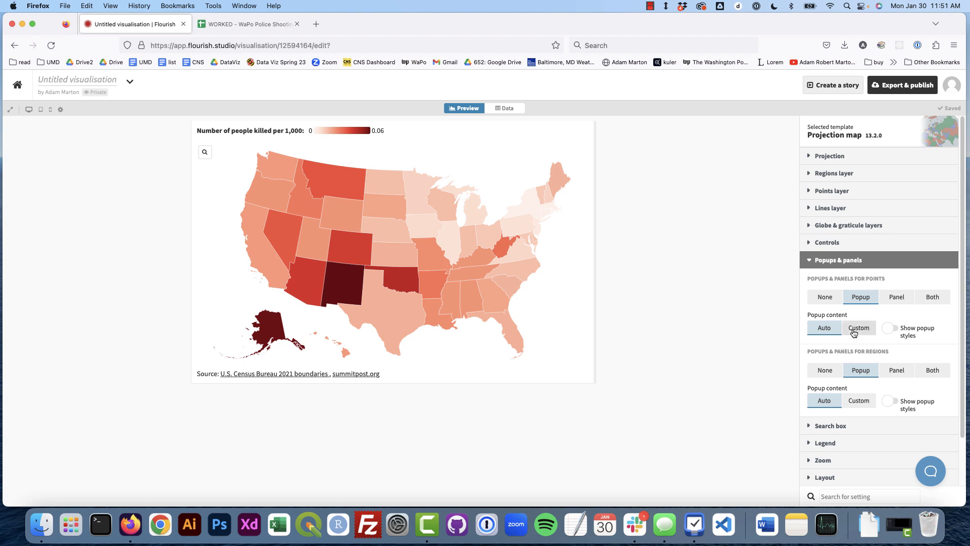
{"action": "scroll", "coordinate": [863, 374], "scroll_direction": "down", "scroll_amount": 3}
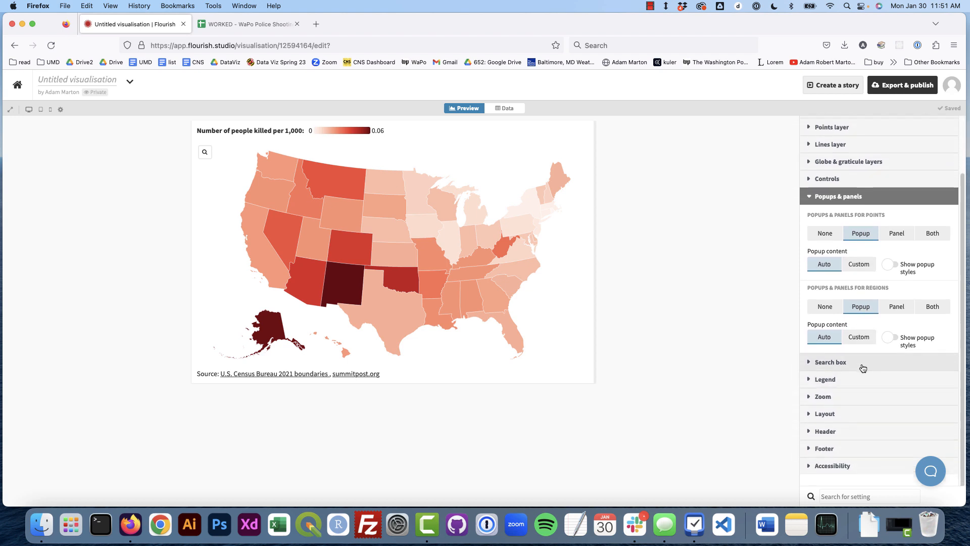
{"action": "left_click", "coordinate": [860, 337]}
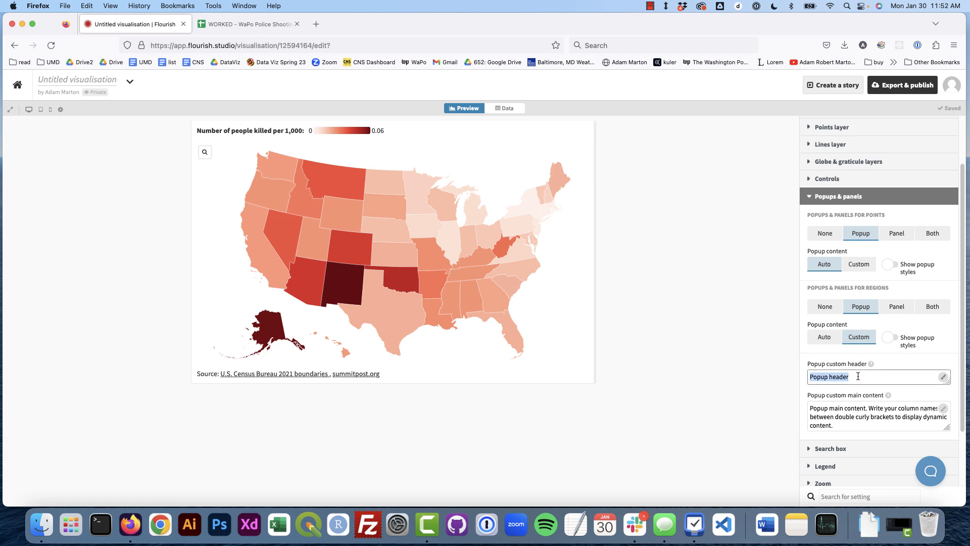
{"action": "left_click", "coordinate": [942, 379]}
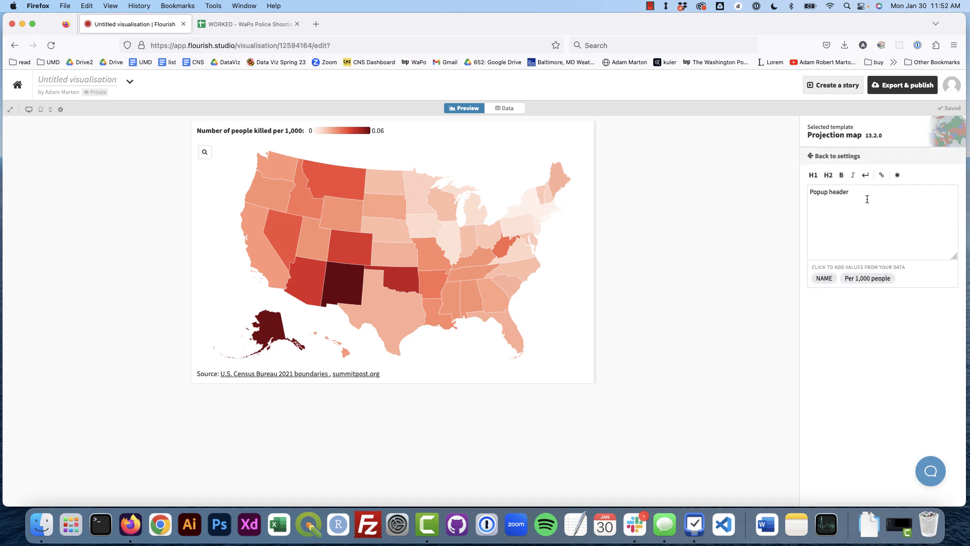
{"action": "left_click_drag", "start_coordinate": [868, 195], "coordinate": [809, 192]}
{"action": "left_click", "coordinate": [824, 278]}
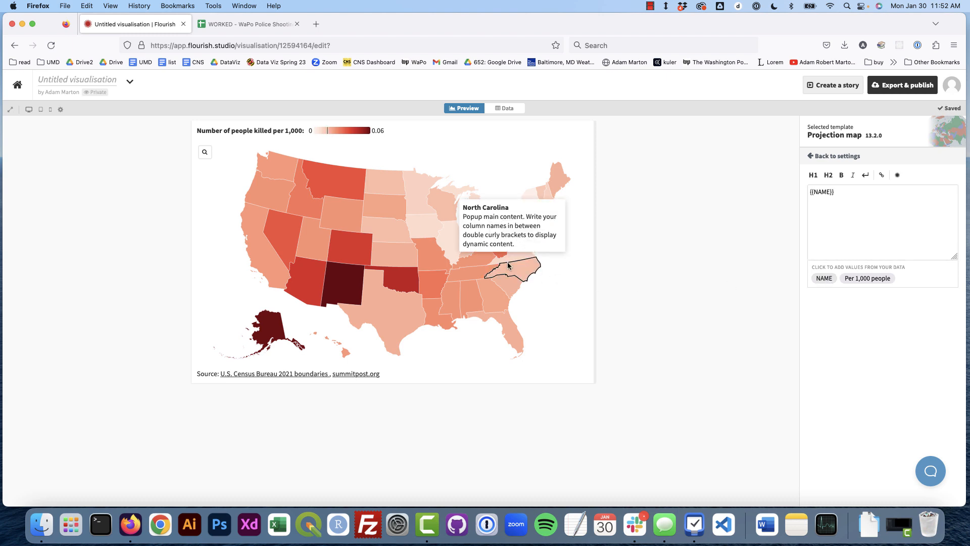
{"action": "left_click", "coordinate": [812, 156]}
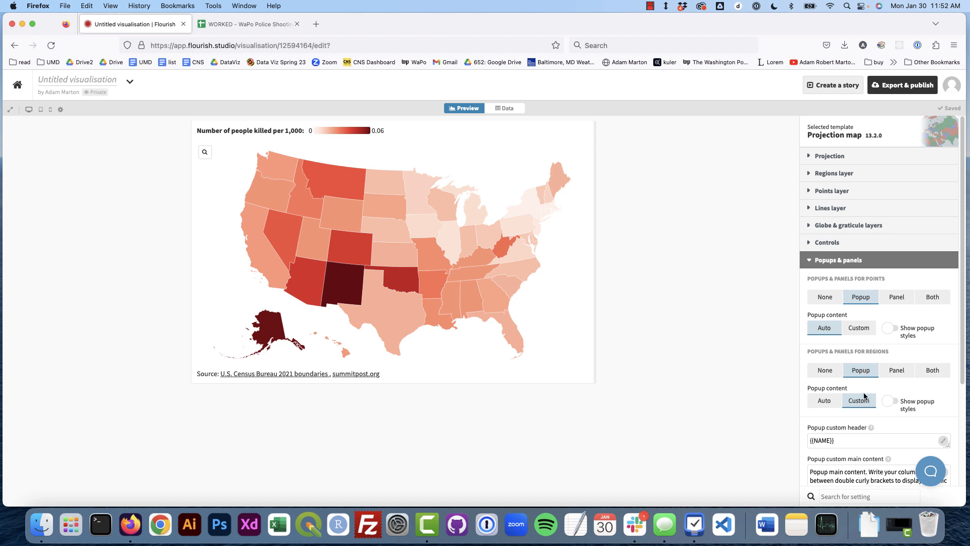
Replace the placeholder in the regions popup's custom main content with the {{Per 1,000 people}} value.
{"action": "scroll", "coordinate": [876, 399], "scroll_direction": "down", "scroll_amount": 3}
{"action": "left_click", "coordinate": [943, 409]}
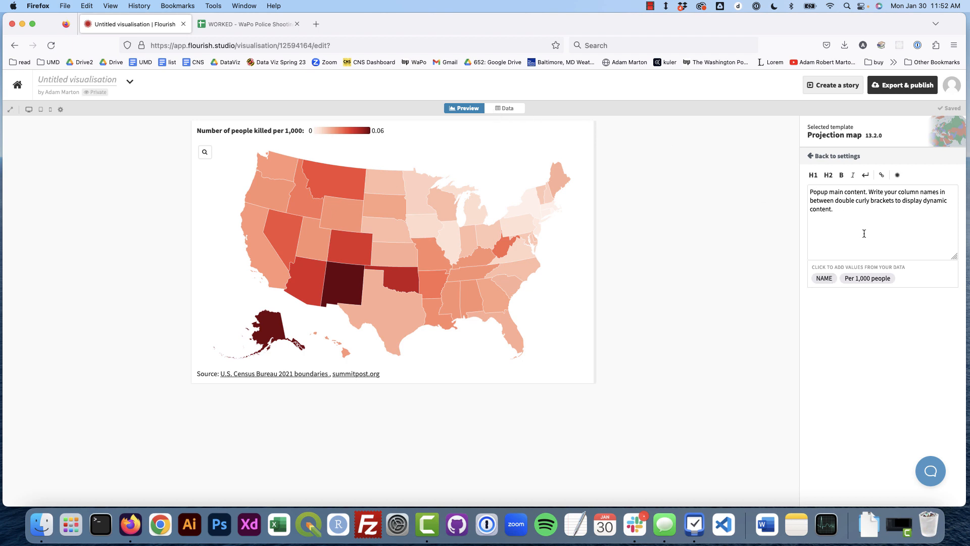
{"action": "left_click_drag", "start_coordinate": [845, 211], "coordinate": [793, 187]}
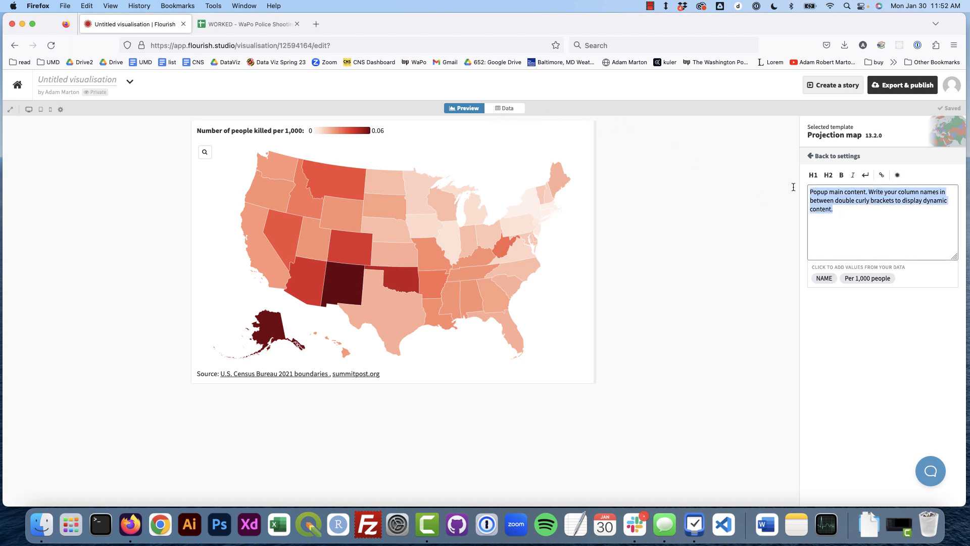
{"action": "left_click", "coordinate": [868, 278]}
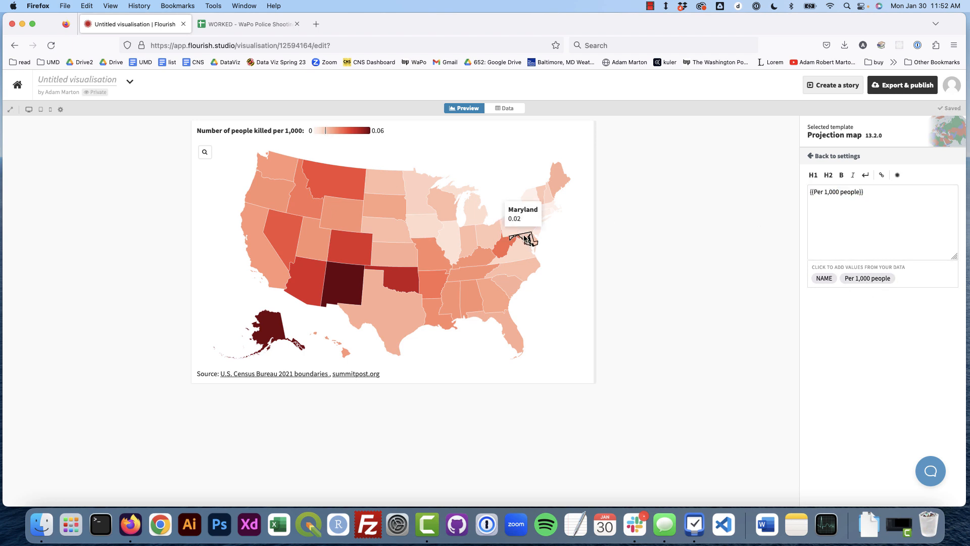
Complete the popup's main content with "per 1,000 people were killed by police in {{NAME}} between 2015 and 2020" after the rate value.
{"action": "left_click", "coordinate": [907, 223]}
{"action": "type", "text": "pe"}
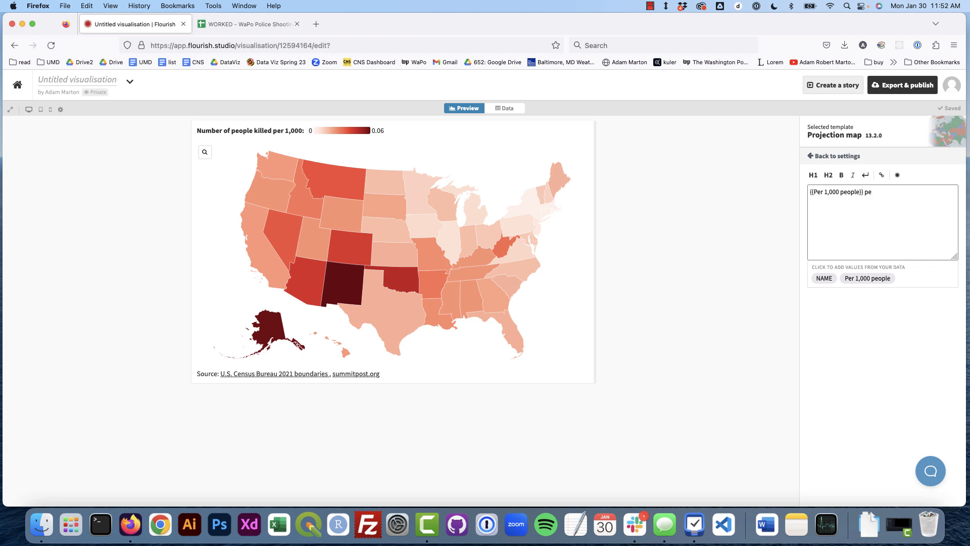
{"action": "type", "text": "r 1,000 people were killed by police in"}
{"action": "left_click", "coordinate": [824, 278]}
{"action": "type", "text": "b"}
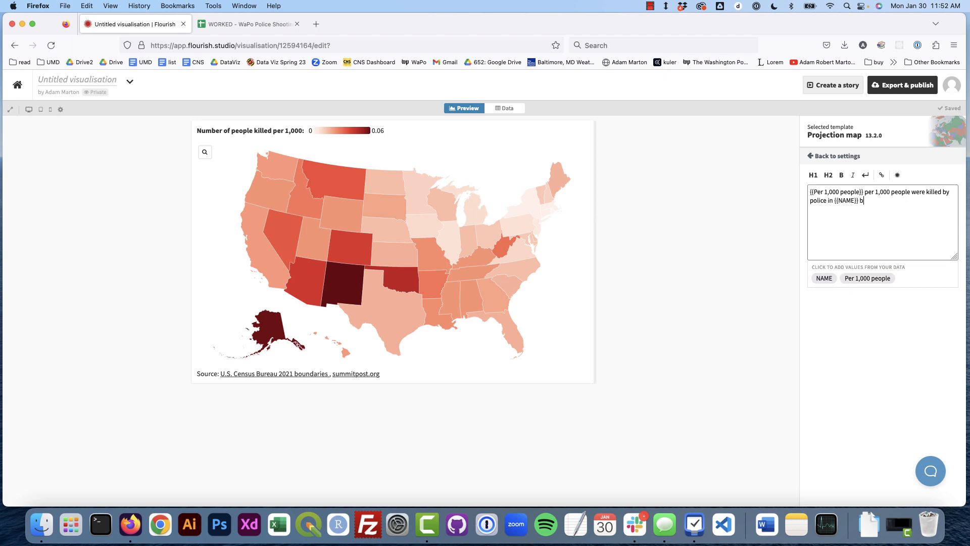
{"action": "type", "text": "etween 2015 and 2020"}
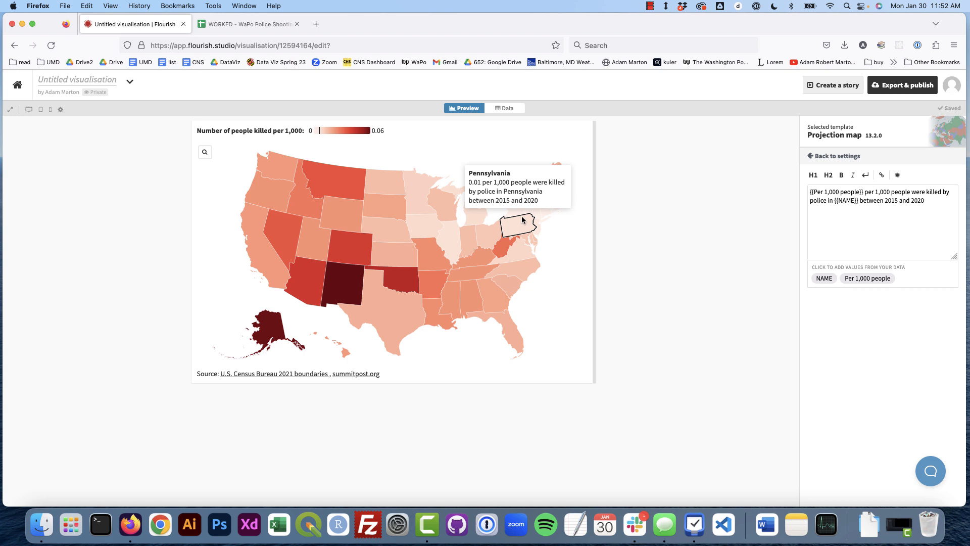
{"action": "mouse_move", "coordinate": [454, 229]}
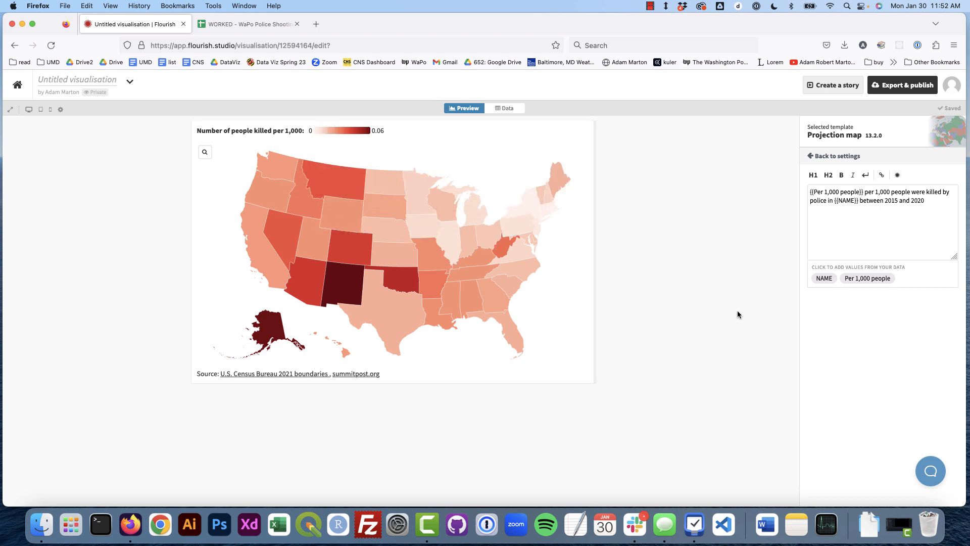
{"action": "left_click", "coordinate": [817, 158]}
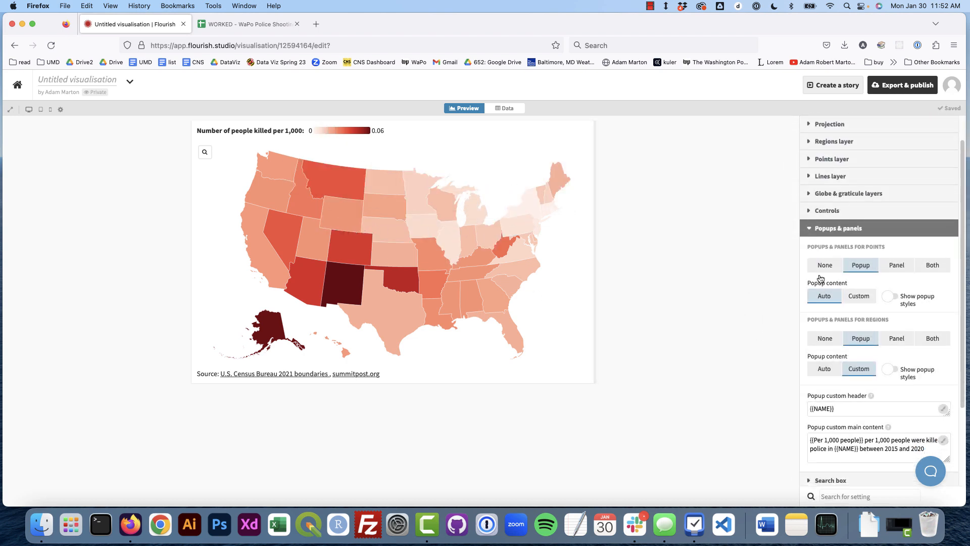
{"action": "left_click", "coordinate": [811, 230]}
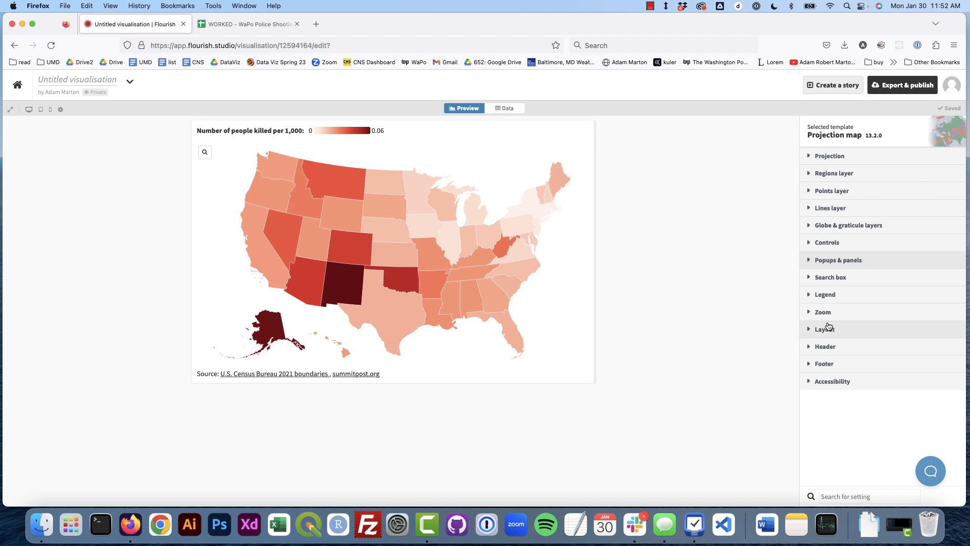
Set the header title to "New Mexico and Alaska saw the most killings by police per capita" and the subtitle to "2015 - 2020".
{"action": "left_click", "coordinate": [804, 347]}
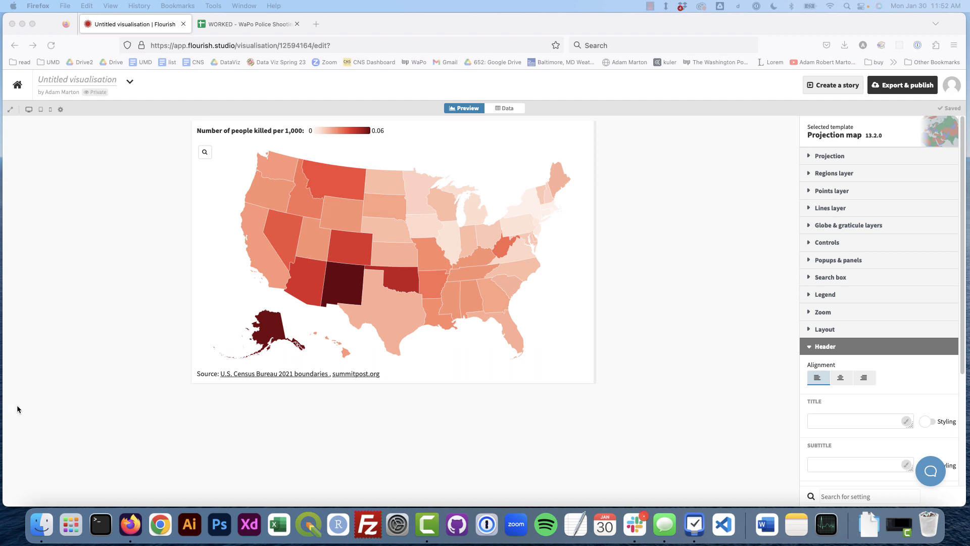
{"action": "left_click", "coordinate": [863, 427]}
{"action": "type", "text": "New Mexico and Alaska saw the most killings by police per capita"}
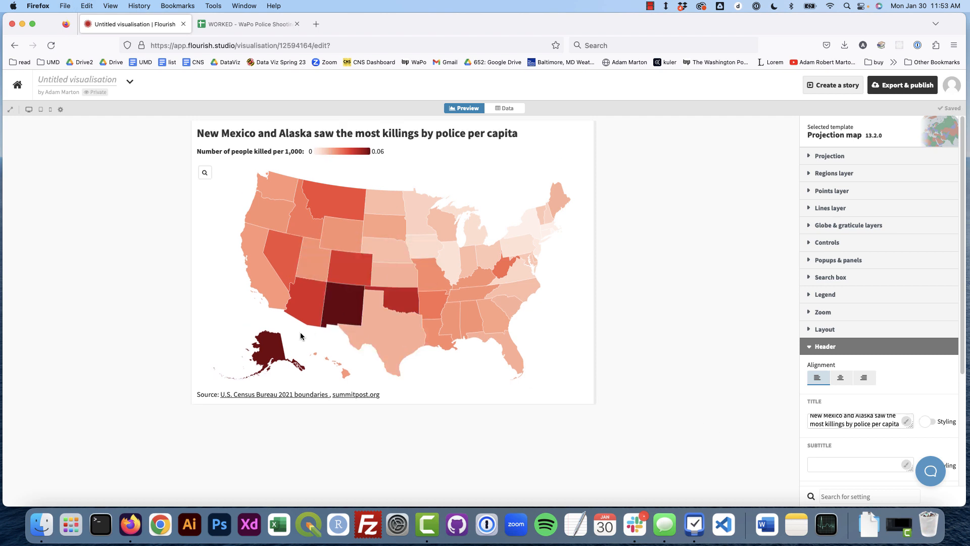
{"action": "mouse_move", "coordinate": [264, 355]}
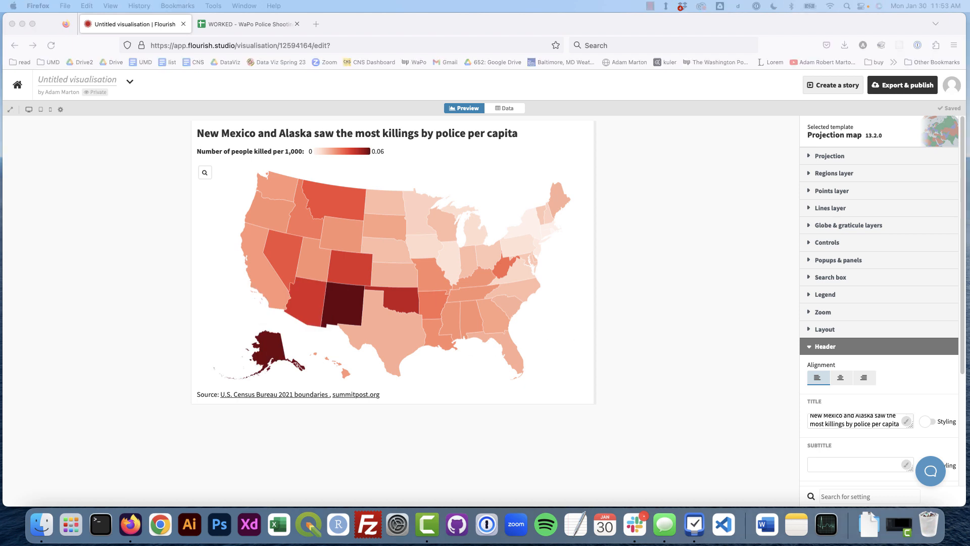
{"action": "left_click", "coordinate": [837, 462]}
{"action": "type", "text": "2015 - 2020"}
Add header text citing The Washington Post that New Mexico and Alaska had .06 killed per 1,000 between 2015 and 2020, New York .01, Rhode Island .03.
{"action": "scroll", "coordinate": [933, 398], "scroll_direction": "down", "scroll_amount": 5}
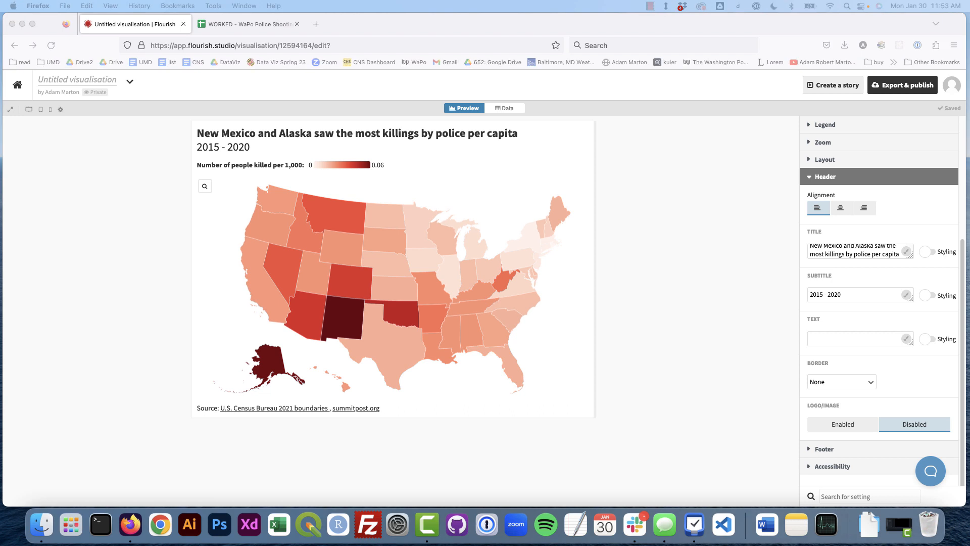
{"action": "left_click", "coordinate": [846, 339]}
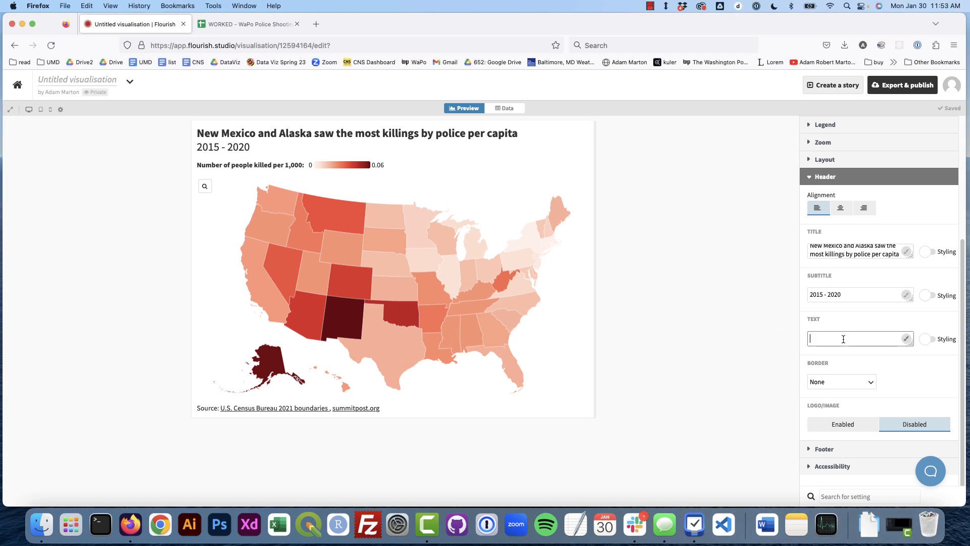
{"action": "type", "text": "According to data collected by The Washington Post, New Mexico and Alaska both had .06 per 1,000 people killed by police between 2015 and 2020. New York and Rhode Island had the least number of people killed by police in this time period, with .01 and .03 respectively."}
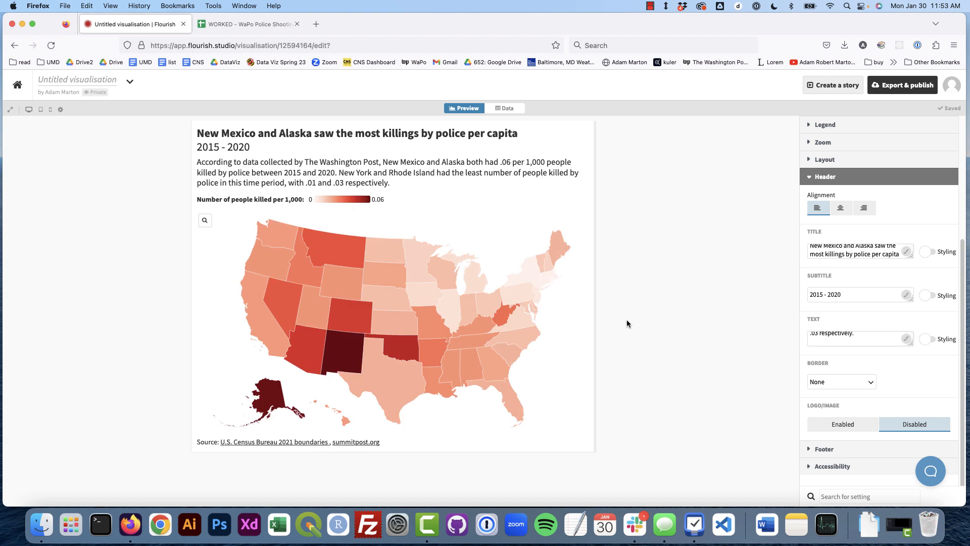
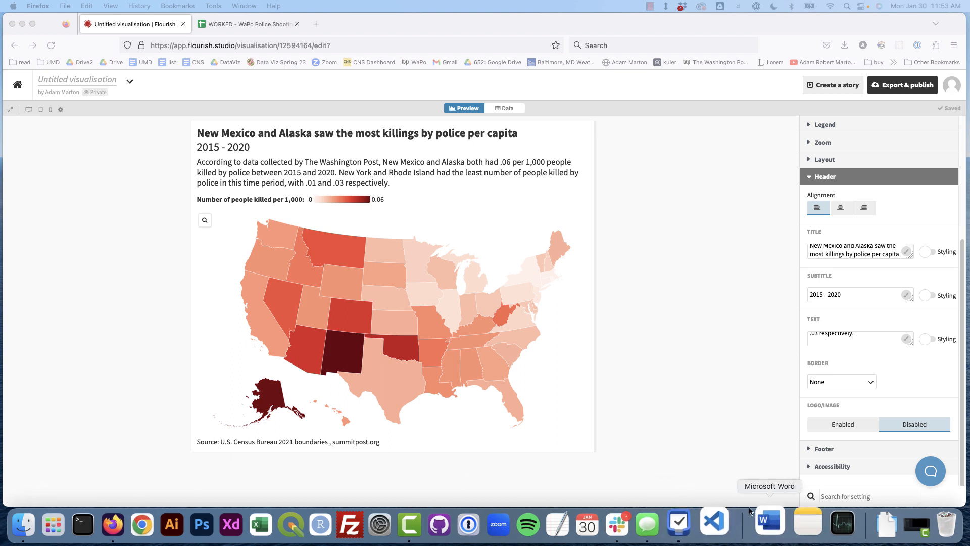
Reduce the footer to one source without a URL, named "The Washington Post, U.S. Census Bureau’s cartographic boundary shapefiles, 2016 edition".
{"action": "scroll", "coordinate": [847, 423], "scroll_direction": "down", "scroll_amount": 1}
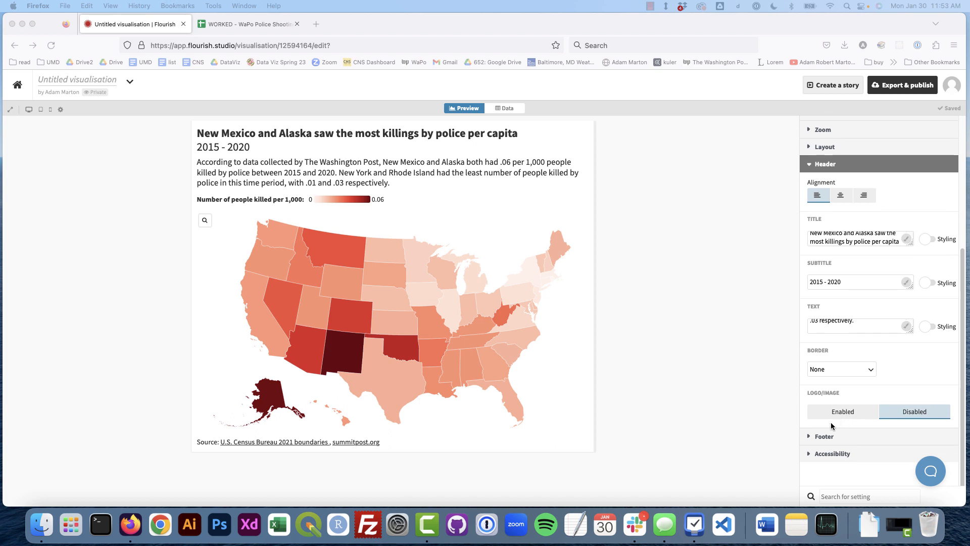
{"action": "left_click", "coordinate": [810, 437]}
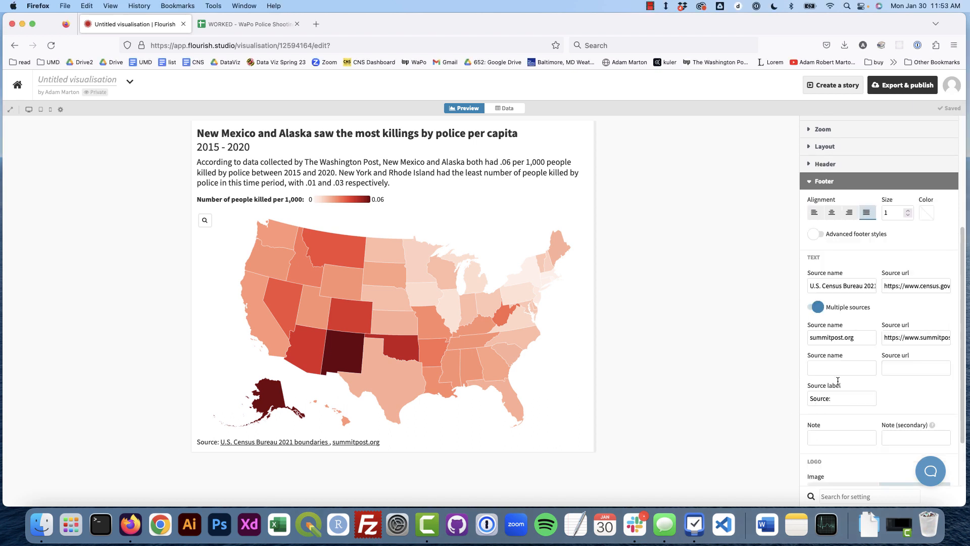
{"action": "left_click", "coordinate": [816, 307]}
{"action": "triple_click", "coordinate": [832, 287]}
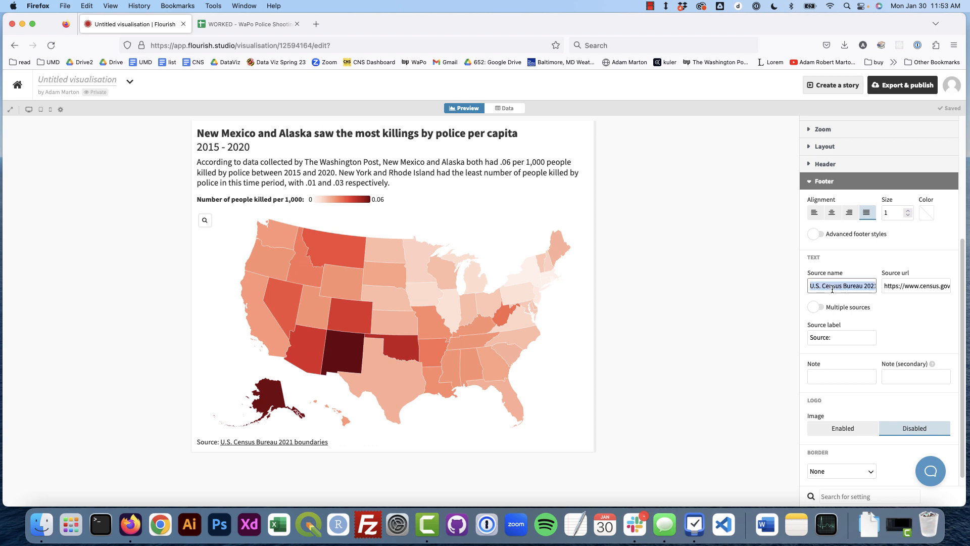
{"action": "type", "text": "The Washington Post, U.S. Census Bureau’s cartographic boundary shapefiles, 2016 edition"}
{"action": "triple_click", "coordinate": [910, 286]}
{"action": "key", "text": "BackSpace"}
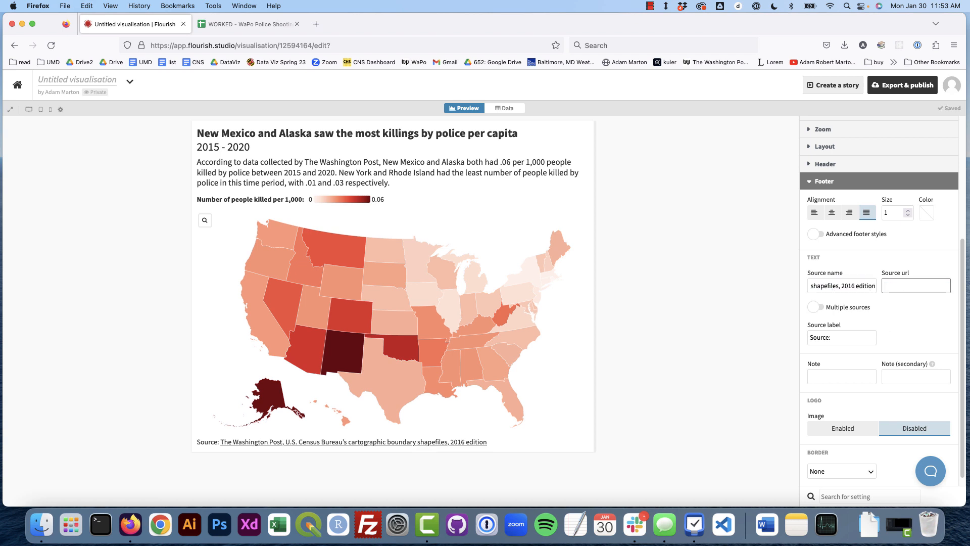
{"action": "left_click", "coordinate": [602, 342]}
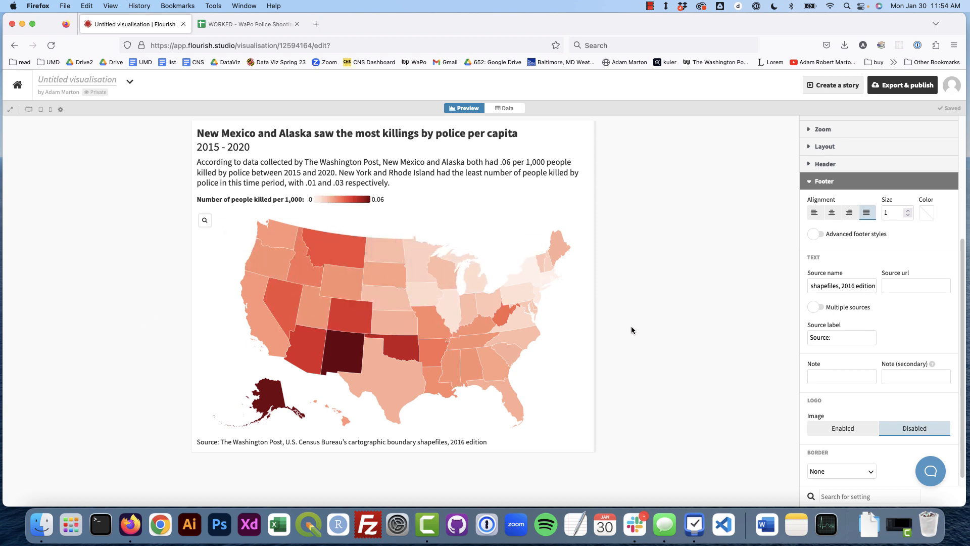
Switch to the WaPo Police Shootings spreadsheet and copy rows 1 to 12 of the High Profile sheet.
{"action": "left_click", "coordinate": [241, 24]}
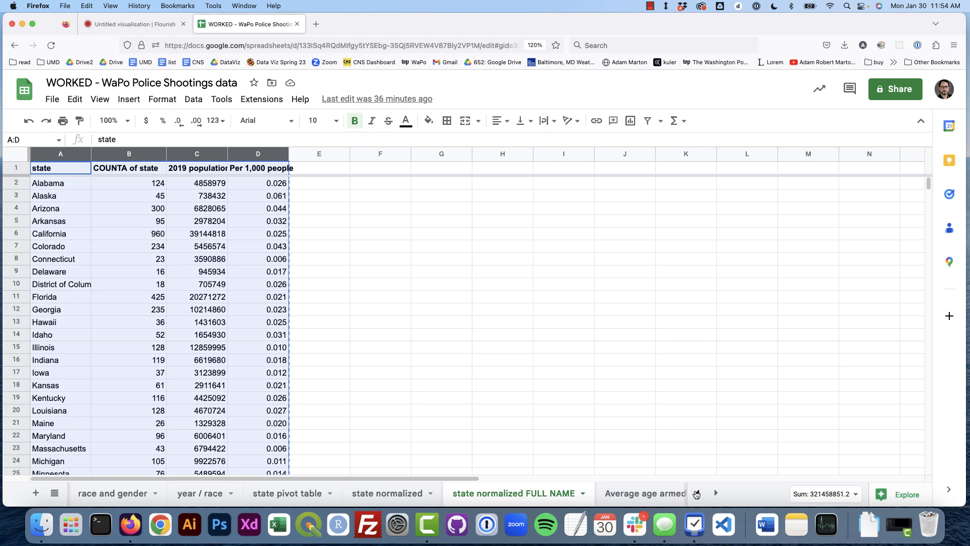
{"action": "scroll", "coordinate": [714, 488], "scroll_direction": "left", "scroll_amount": 10}
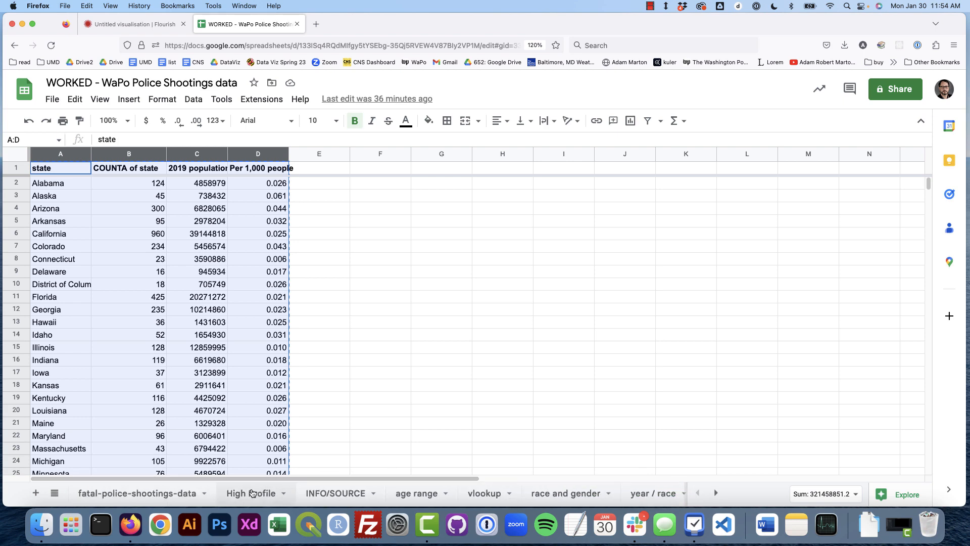
{"action": "left_click", "coordinate": [255, 493]}
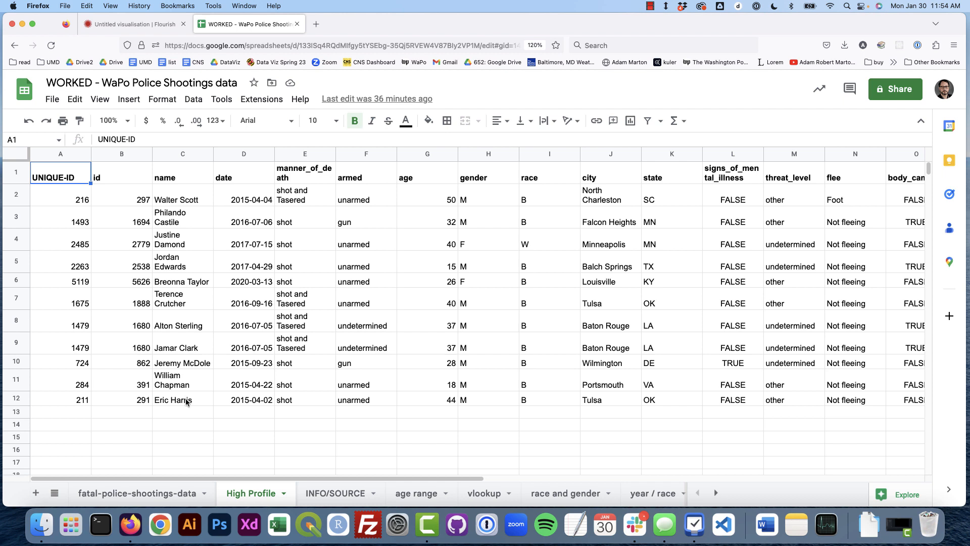
{"action": "left_click", "coordinate": [21, 170]}
{"action": "left_click_drag", "start_coordinate": [22, 171], "coordinate": [22, 399]}
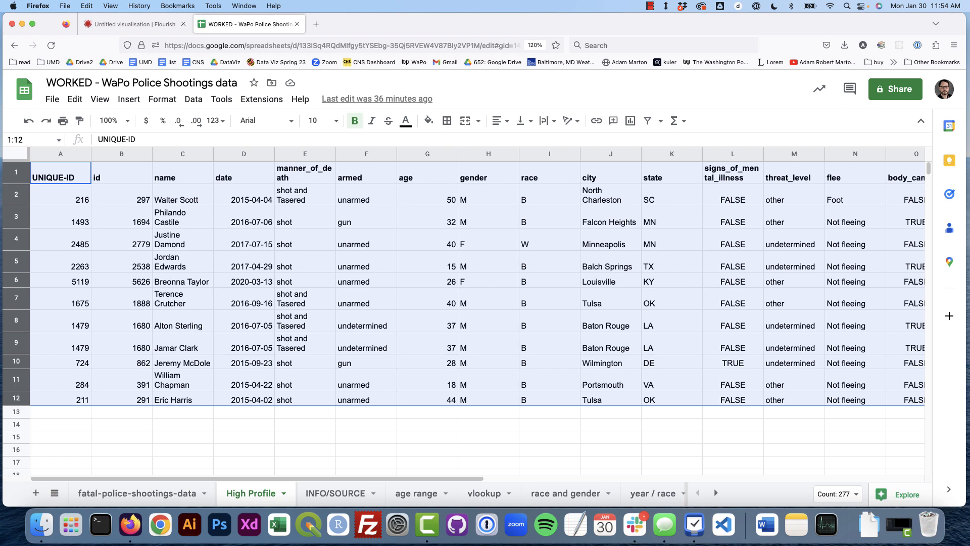
{"action": "key", "text": "super+c"}
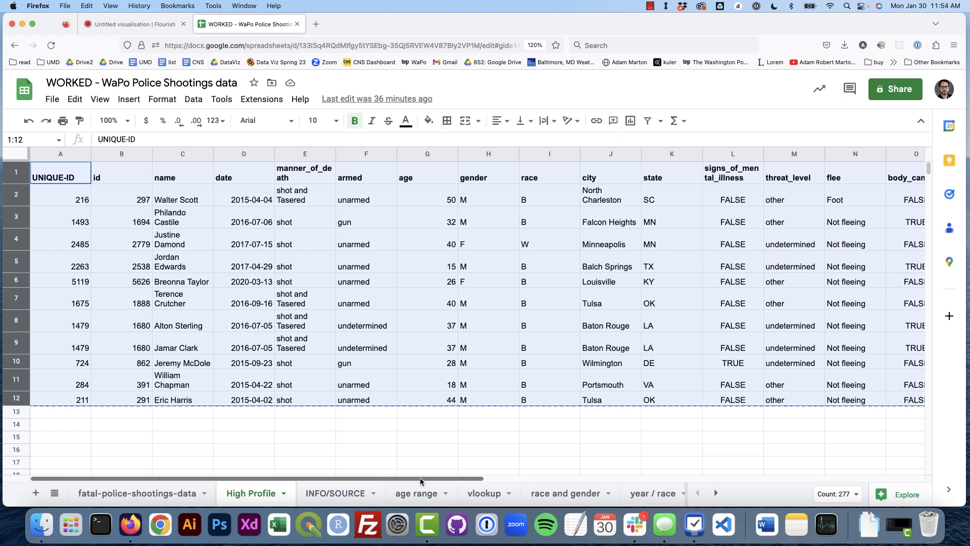
{"action": "left_click_drag", "start_coordinate": [420, 478], "coordinate": [59, 475]}
Return to the Flourish map and paste the copied rows into the Points data sheet, starting at cell A1.
{"action": "left_click", "coordinate": [162, 19]}
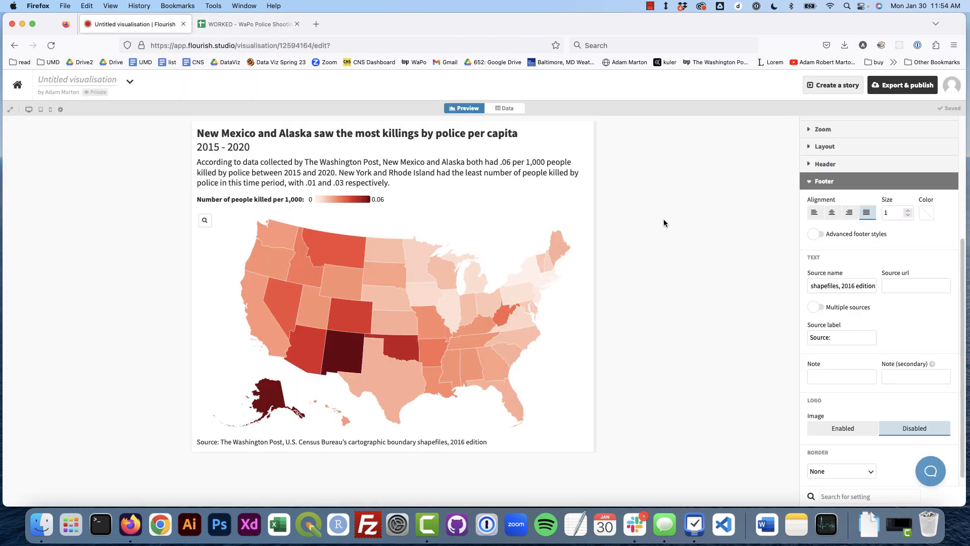
{"action": "left_click", "coordinate": [511, 107]}
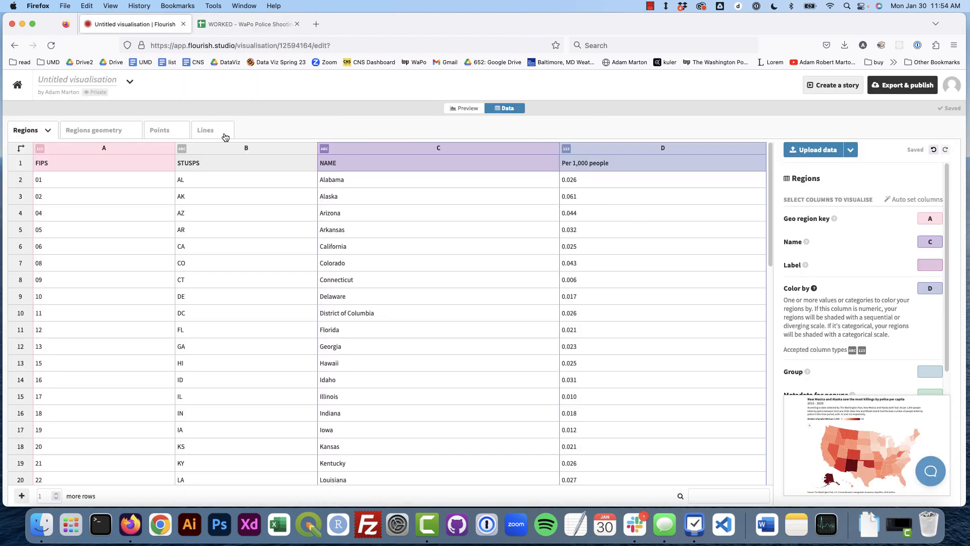
{"action": "left_click", "coordinate": [157, 130]}
{"action": "left_click", "coordinate": [65, 163]}
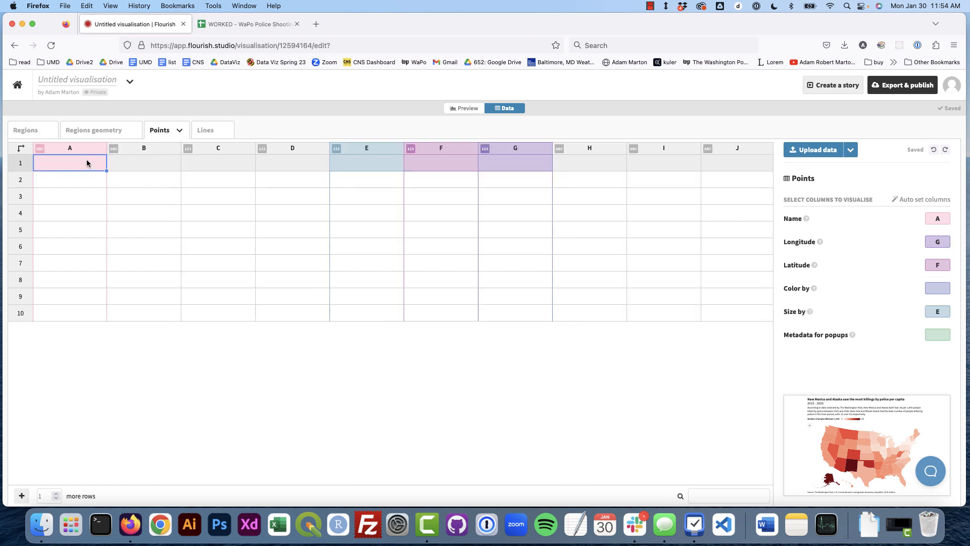
{"action": "key", "text": "super+v"}
{"action": "left_click", "coordinate": [407, 323]}
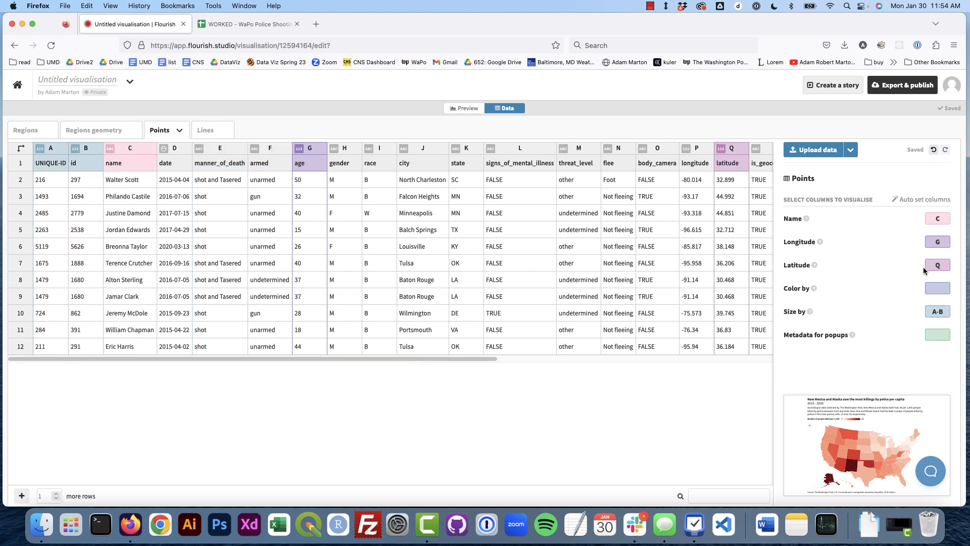
Assign column P as the Longitude of the points data.
{"action": "left_click", "coordinate": [939, 221]}
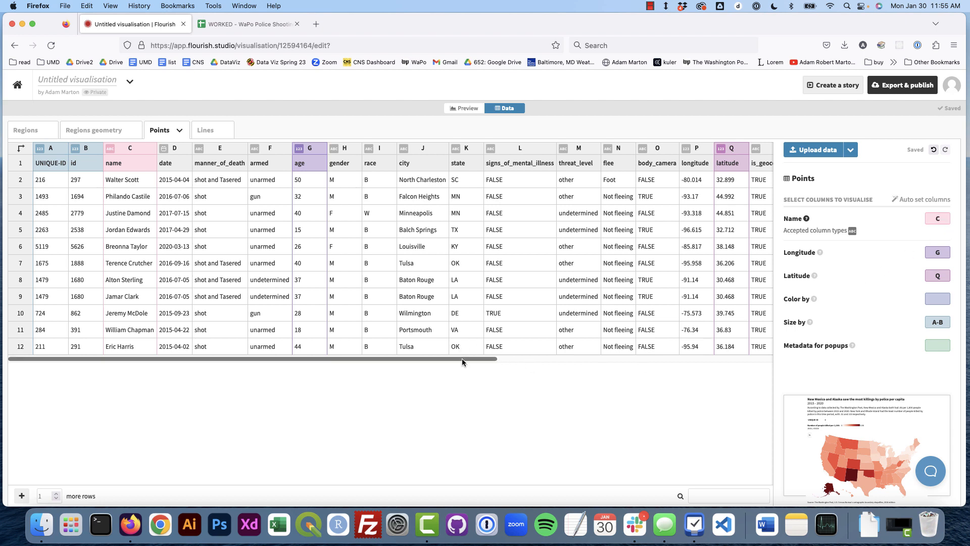
{"action": "left_click_drag", "start_coordinate": [462, 359], "coordinate": [702, 370]}
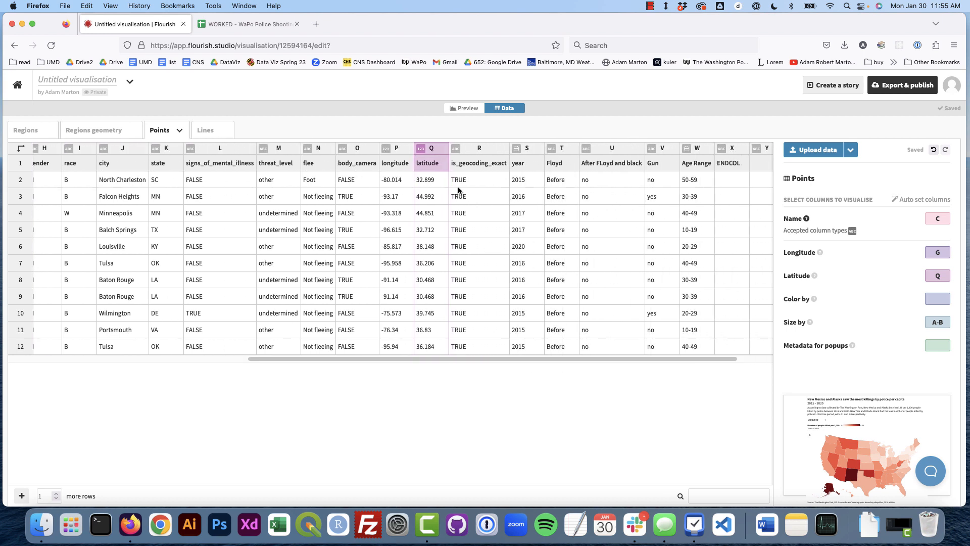
{"action": "left_click", "coordinate": [946, 272]}
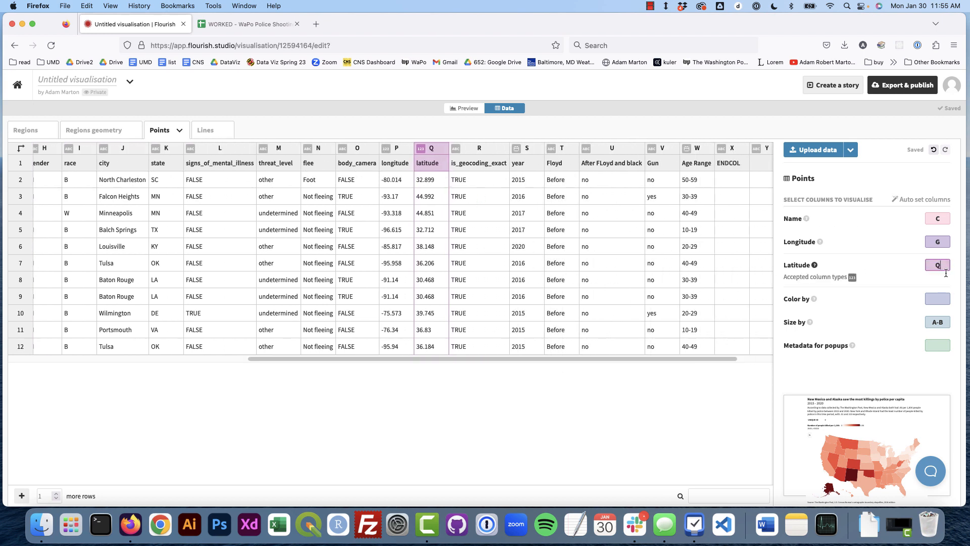
{"action": "left_click", "coordinate": [944, 244]}
{"action": "type", "text": "P"}
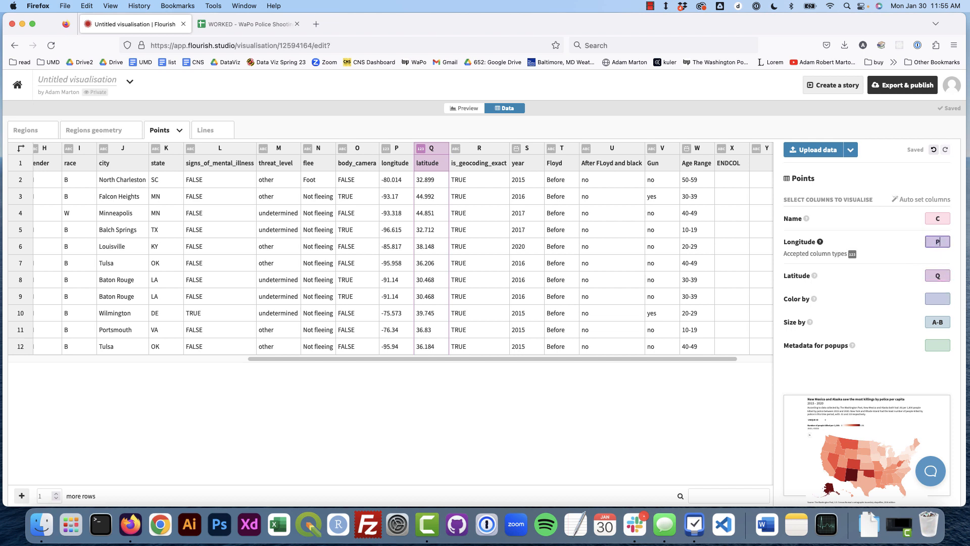
{"action": "left_click", "coordinate": [864, 307]}
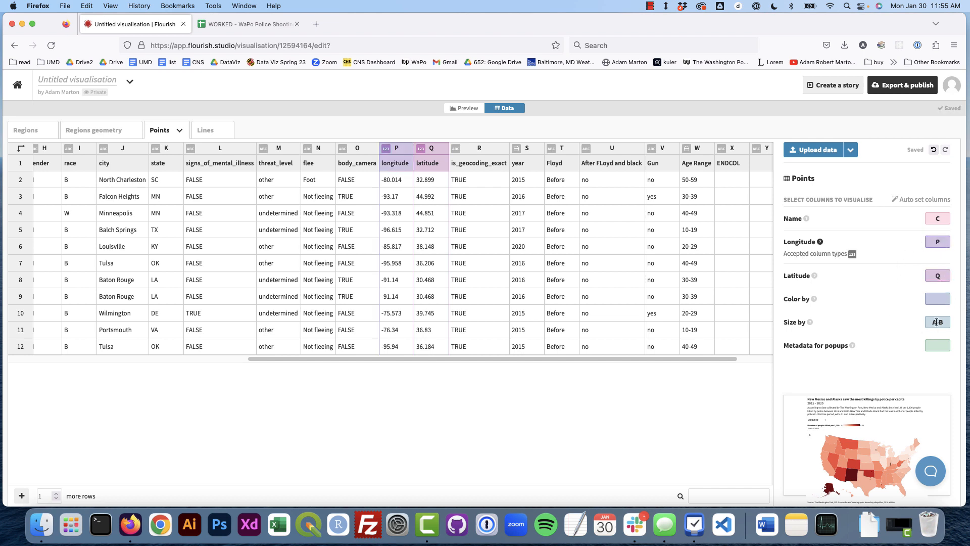
Clear the Size by column assignment of the points data.
{"action": "left_click", "coordinate": [937, 322]}
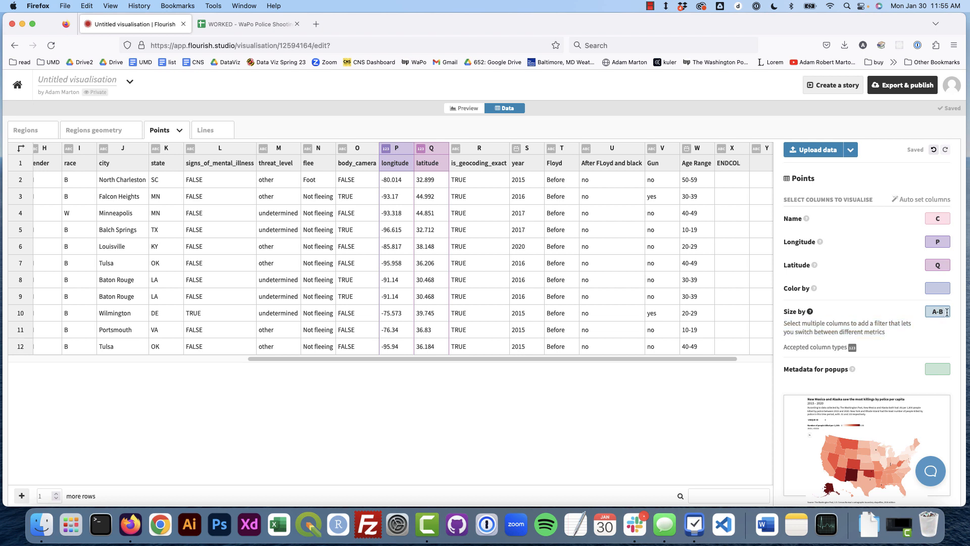
{"action": "key", "text": "BackSpace"}
{"action": "key", "text": "BackSpace"}
{"action": "key", "text": "BackSpace"}
{"action": "left_click", "coordinate": [678, 417]}
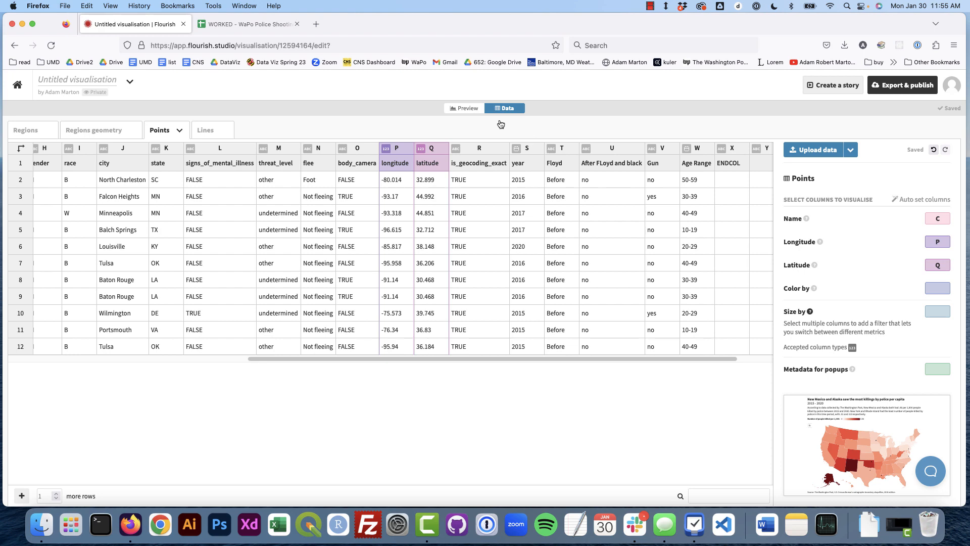
Preview the map and change the points layer symbol to Circle.
{"action": "left_click", "coordinate": [466, 109]}
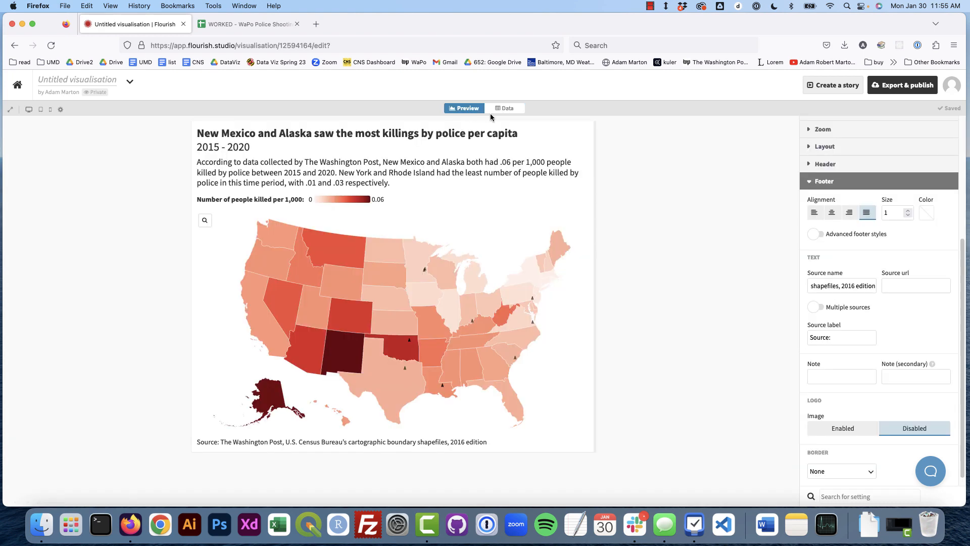
{"action": "left_click", "coordinate": [810, 182]}
{"action": "left_click", "coordinate": [806, 190]}
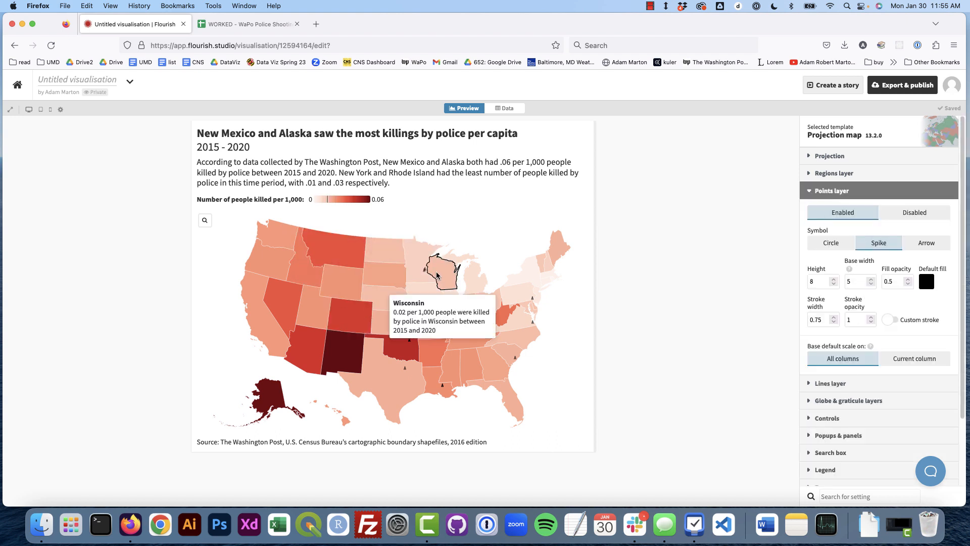
{"action": "left_click", "coordinate": [824, 244]}
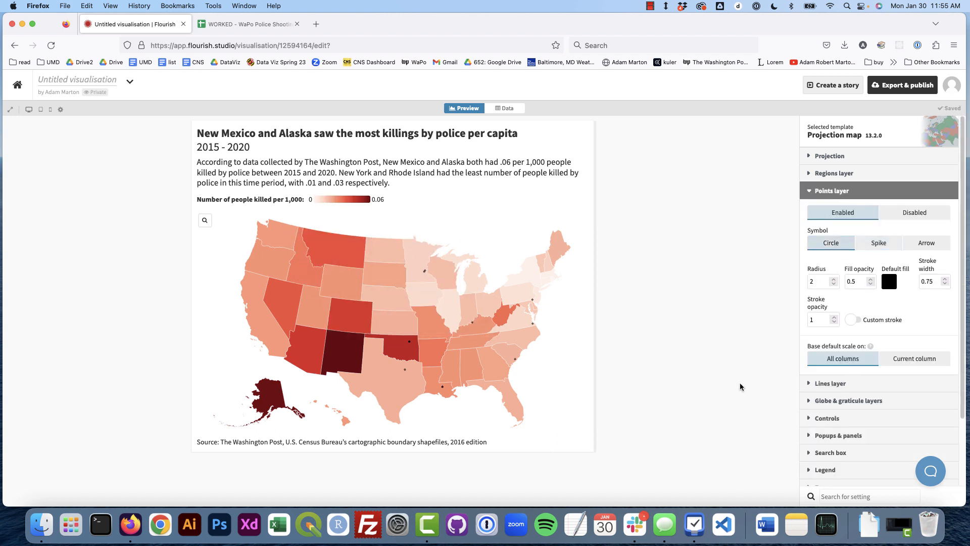
Set the radius of the point circles to 8.
{"action": "left_click", "coordinate": [834, 279]}
{"action": "left_click", "coordinate": [834, 280]}
{"action": "left_click", "coordinate": [834, 280]}
{"action": "left_click", "coordinate": [834, 280]}
{"action": "left_click", "coordinate": [835, 280]}
{"action": "left_click", "coordinate": [834, 279]}
{"action": "left_click", "coordinate": [834, 280]}
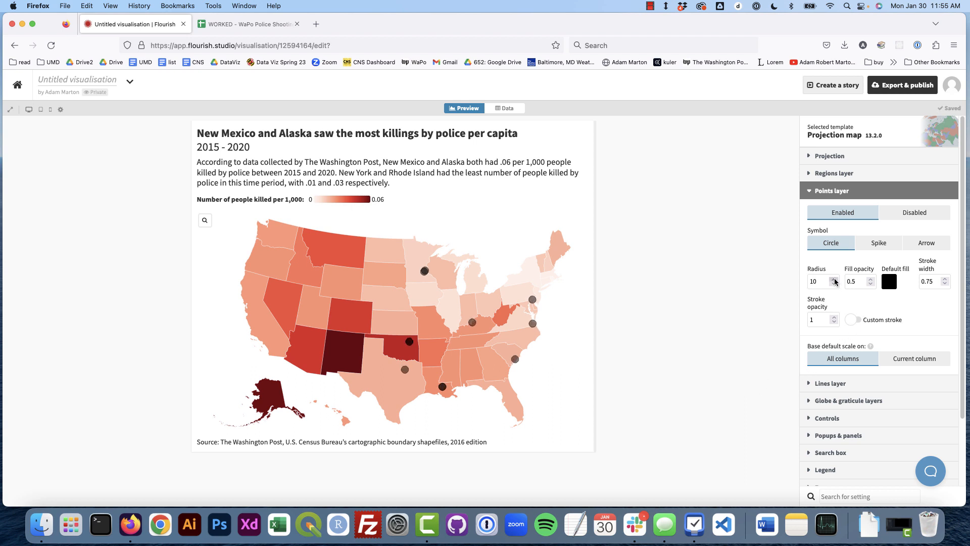
{"action": "left_click", "coordinate": [834, 284]}
Enable a custom stroke for the points and set its colour to White from the Apple palette.
{"action": "left_click", "coordinate": [856, 320]}
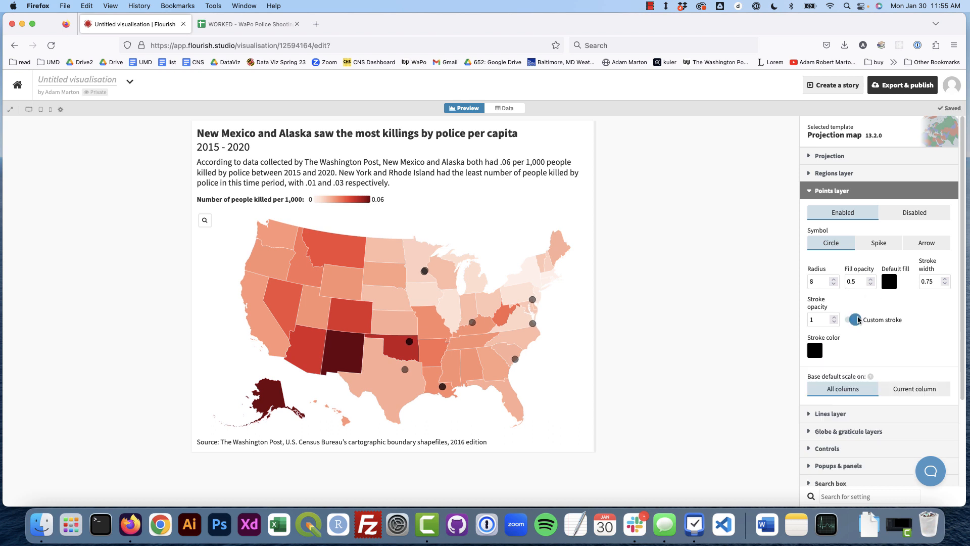
{"action": "left_click", "coordinate": [814, 348]}
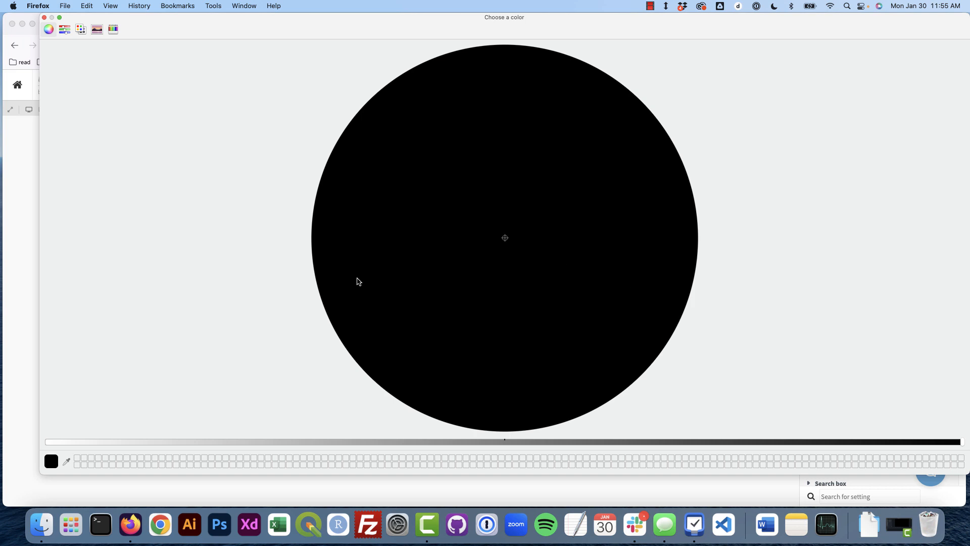
{"action": "left_click", "coordinate": [62, 31]}
{"action": "left_click", "coordinate": [48, 29]}
{"action": "left_click", "coordinate": [65, 30]}
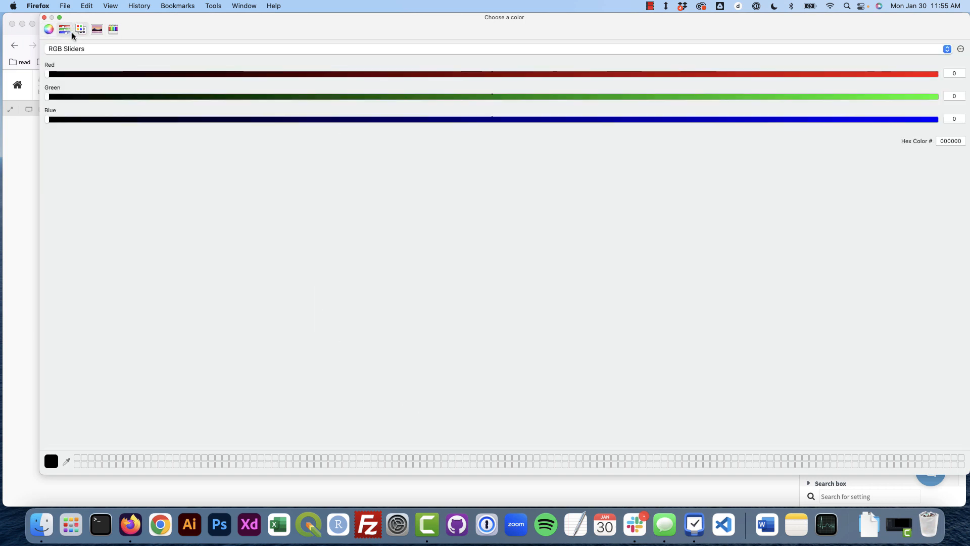
{"action": "left_click", "coordinate": [80, 30]}
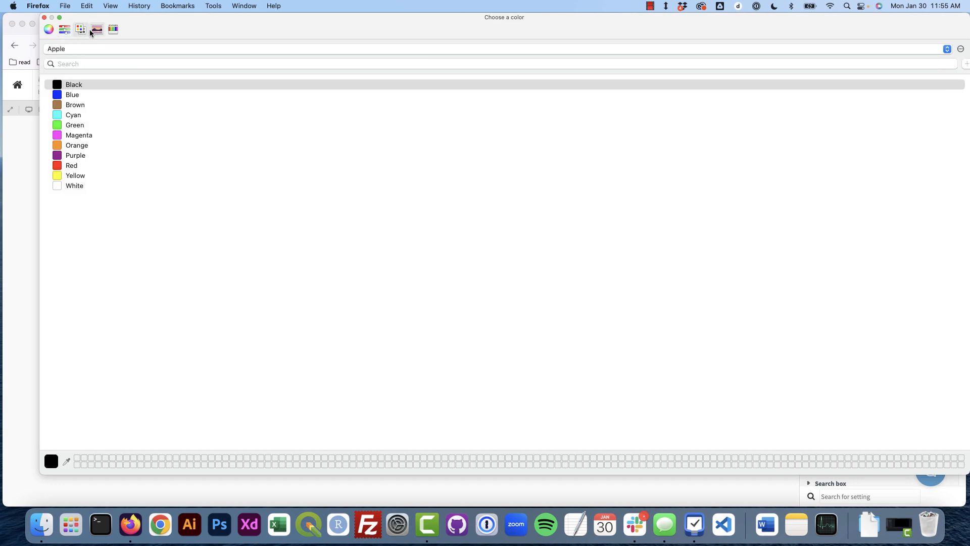
{"action": "left_click", "coordinate": [64, 186]}
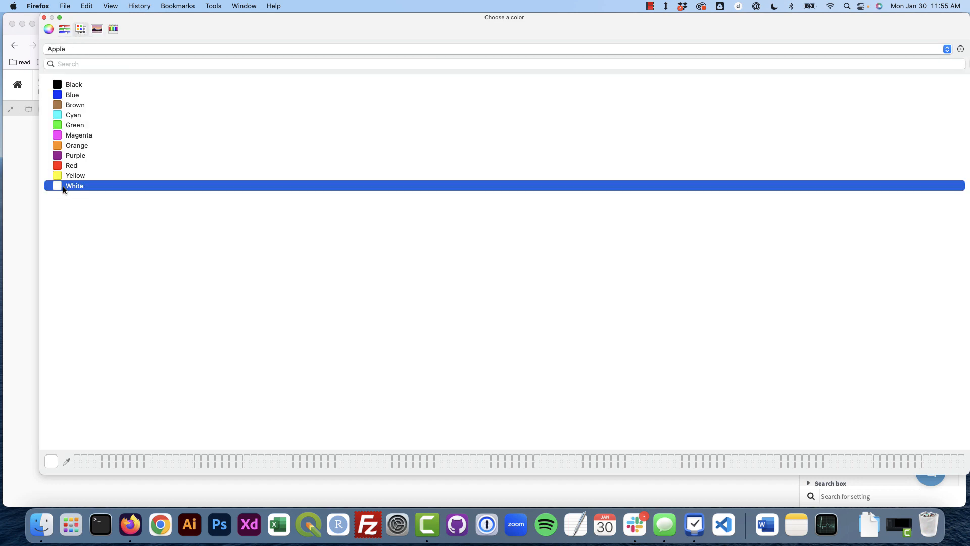
{"action": "left_click", "coordinate": [44, 17]}
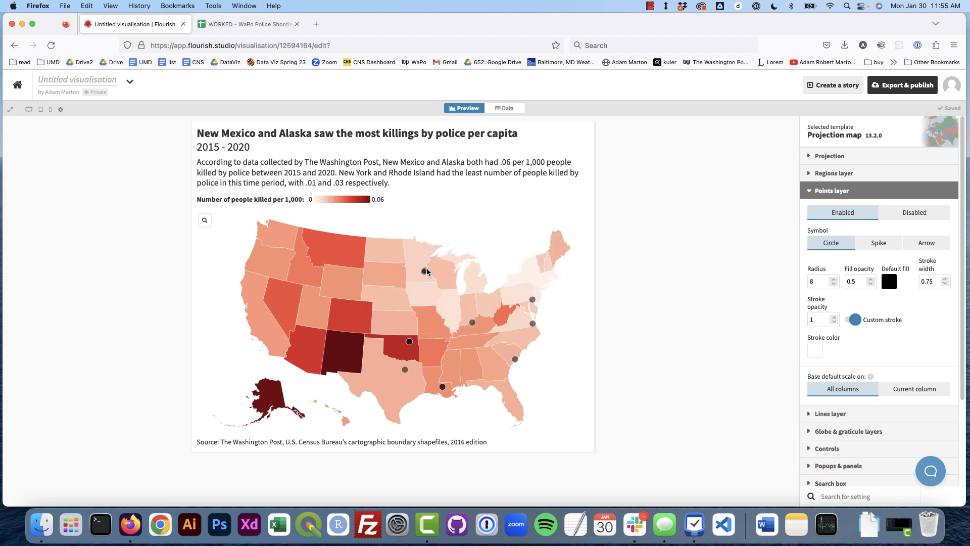
Check the popups on the map points and set the popup content for points to Custom.
{"action": "mouse_move", "coordinate": [426, 272]}
{"action": "mouse_move", "coordinate": [532, 325]}
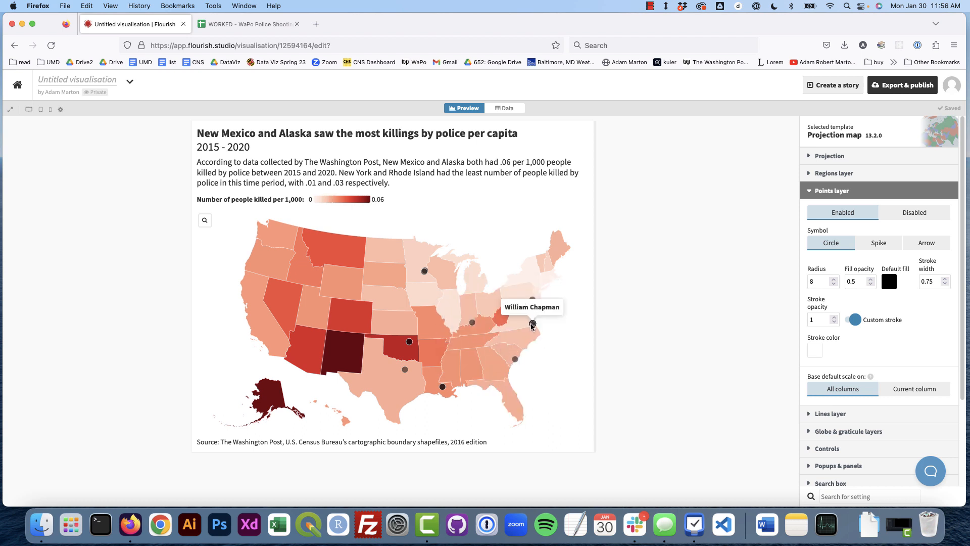
{"action": "scroll", "coordinate": [897, 393], "scroll_direction": "down", "scroll_amount": 5}
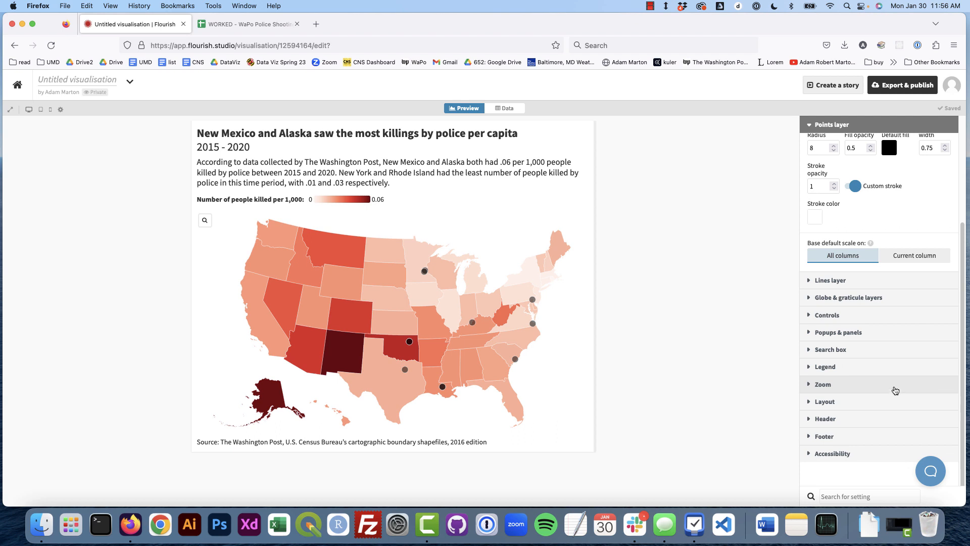
{"action": "left_click", "coordinate": [806, 334]}
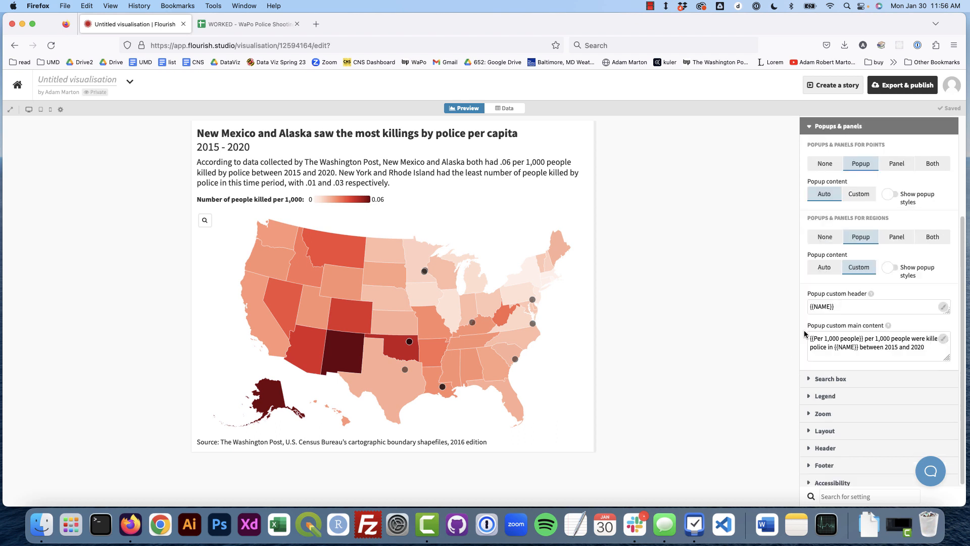
{"action": "scroll", "coordinate": [879, 354], "scroll_direction": "up", "scroll_amount": 4}
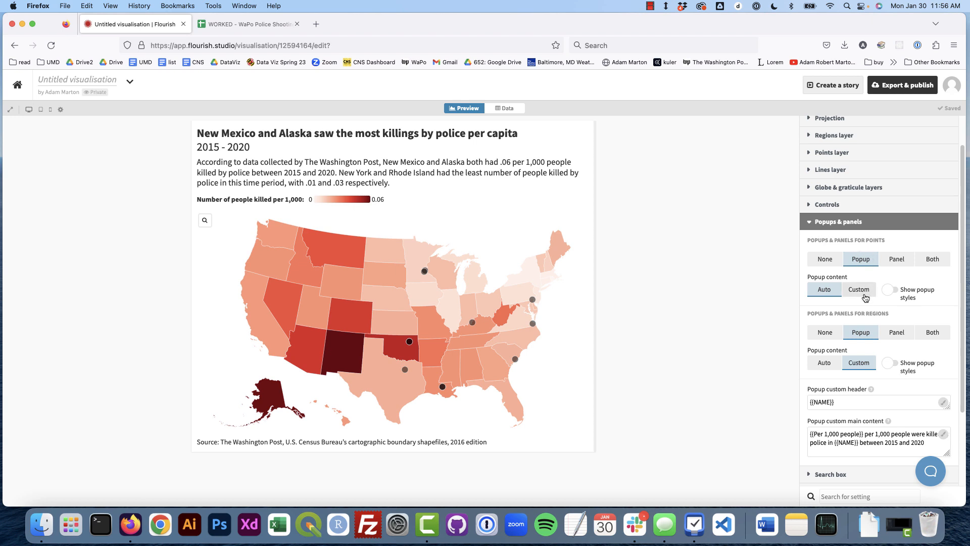
{"action": "left_click", "coordinate": [865, 291]}
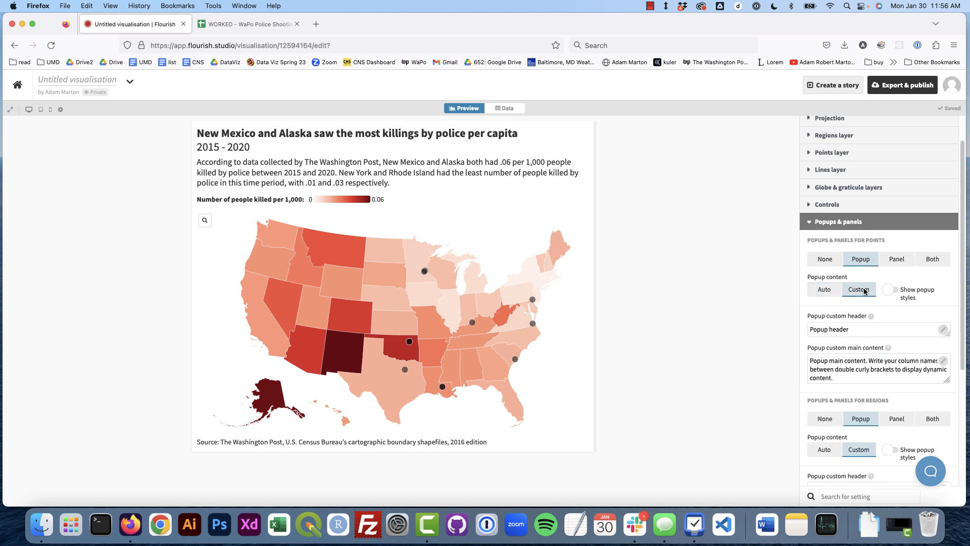
Replace the points popup's custom header with the {{name}} data value.
{"action": "triple_click", "coordinate": [869, 329]}
{"action": "key", "text": "BackSpace"}
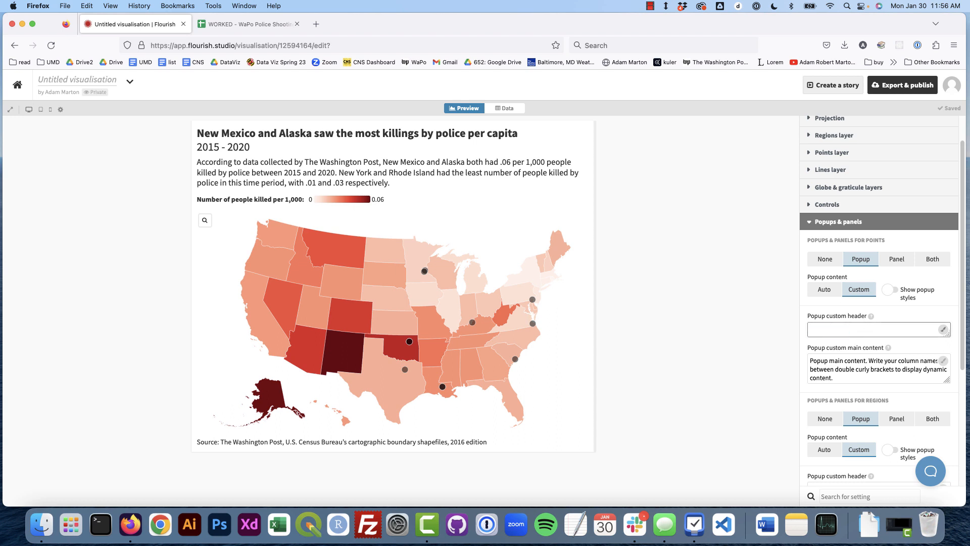
{"action": "left_click", "coordinate": [943, 329]}
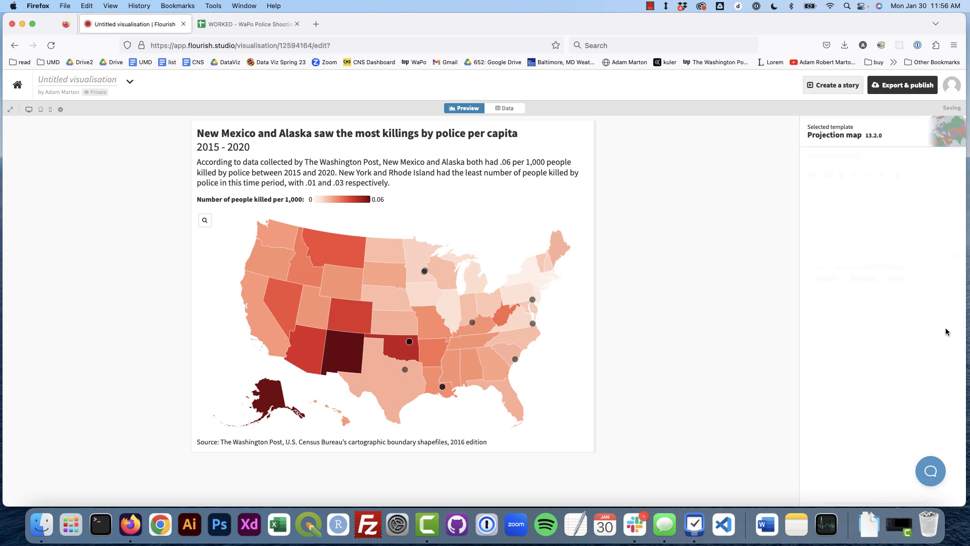
{"action": "left_click", "coordinate": [890, 278]}
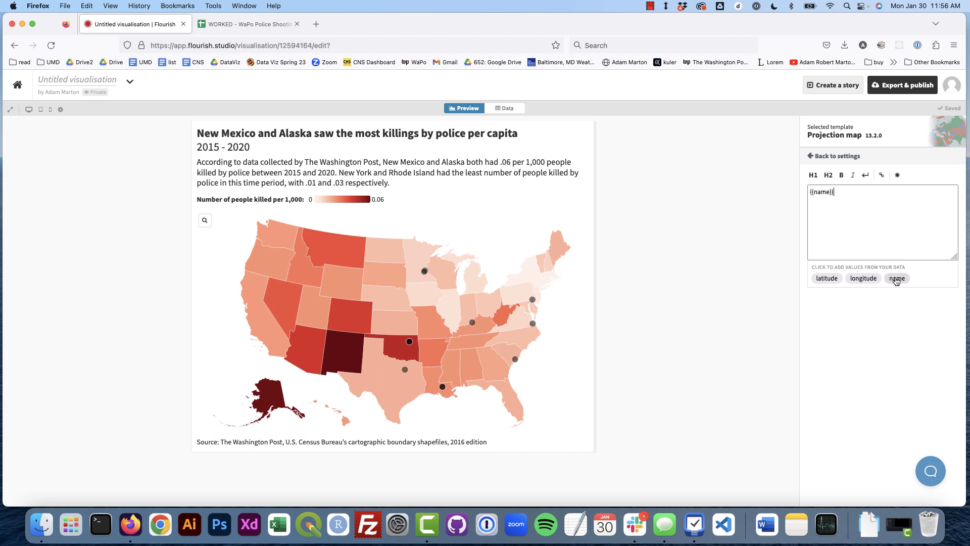
{"action": "left_click", "coordinate": [824, 157]}
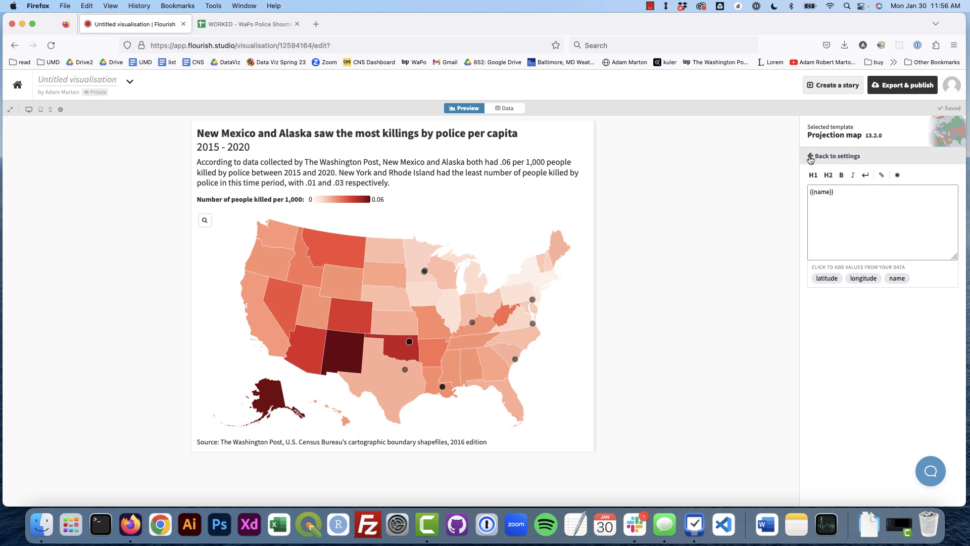
Clear the placeholder text from the points popup's custom main content.
{"action": "double_click", "coordinate": [854, 399]}
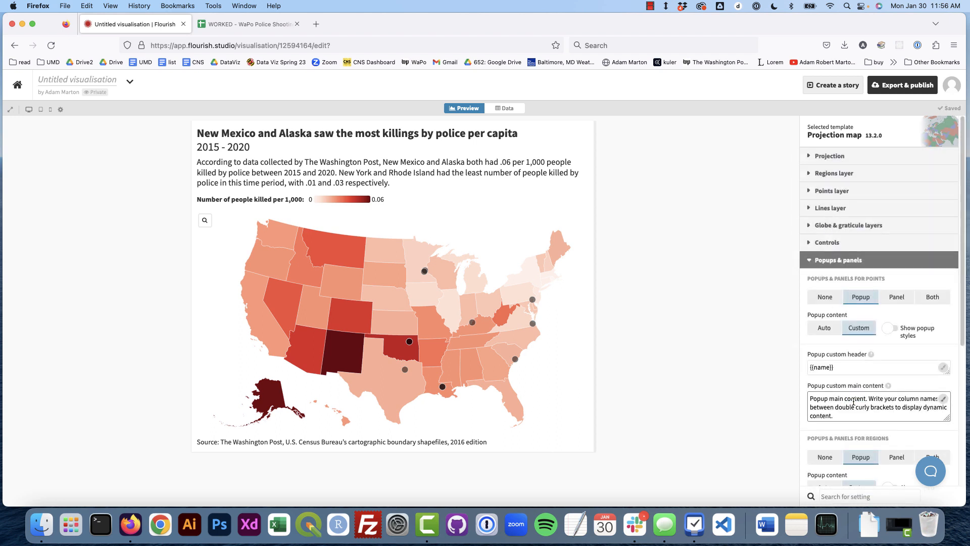
{"action": "left_click", "coordinate": [943, 399]}
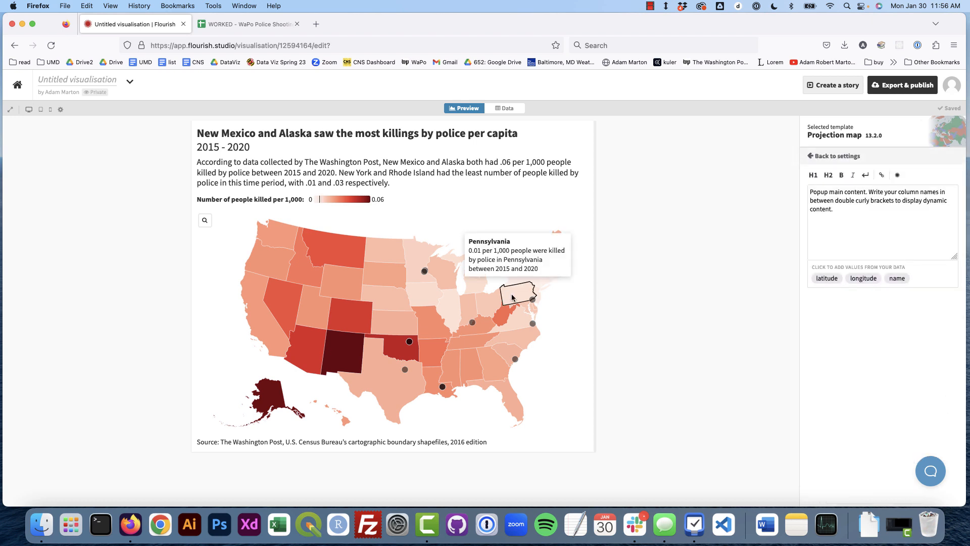
{"action": "mouse_move", "coordinate": [534, 301]}
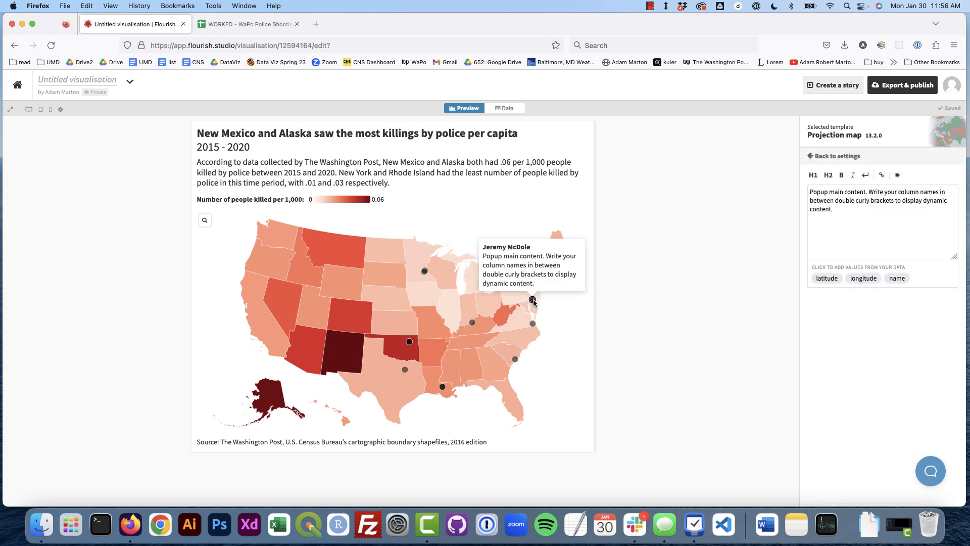
{"action": "left_click_drag", "start_coordinate": [842, 230], "coordinate": [797, 196]}
{"action": "key", "text": "BackSpace"}
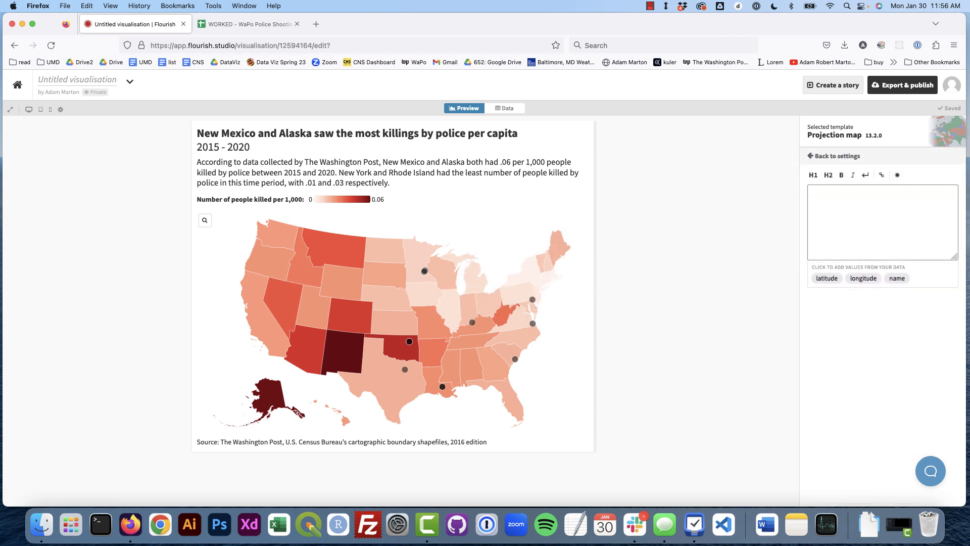
Assign columns D, E, J and K of the Points data sheet as popup metadata and return to the map preview.
{"action": "left_click", "coordinate": [506, 108]}
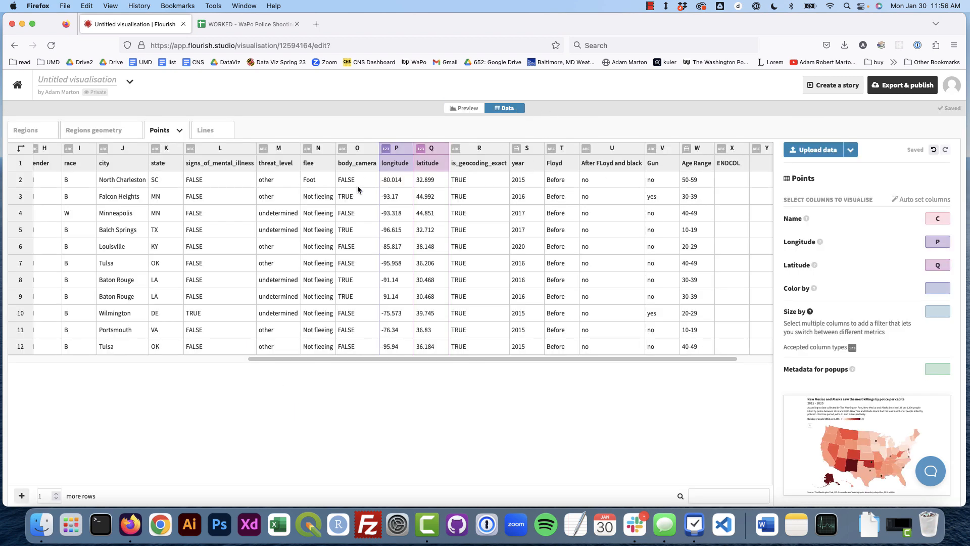
{"action": "left_click_drag", "start_coordinate": [430, 356], "coordinate": [159, 361]}
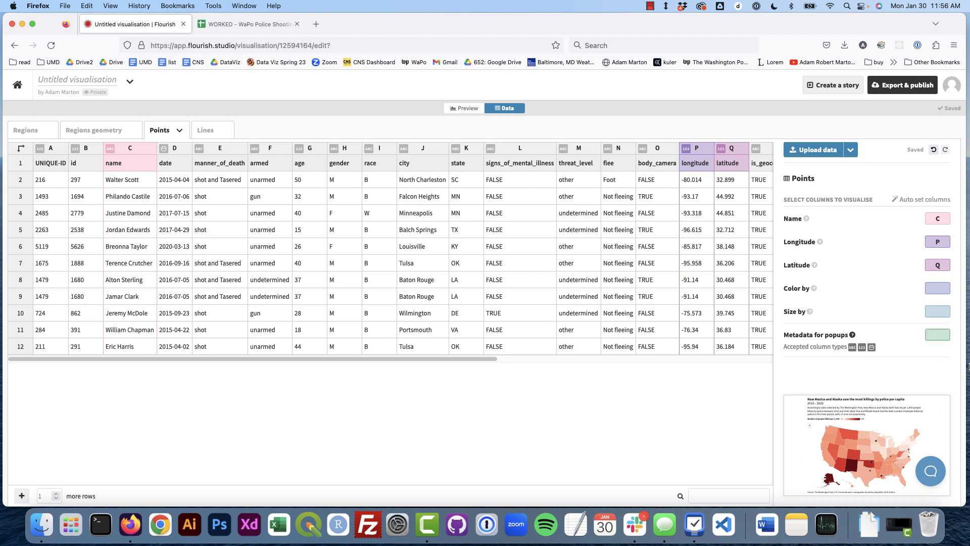
{"action": "left_click", "coordinate": [937, 334]}
{"action": "type", "text": "D"}
{"action": "type", "text": ","}
{"action": "type", "text": " E,"}
{"action": "type", "text": "J, K"}
{"action": "left_click", "coordinate": [463, 107]}
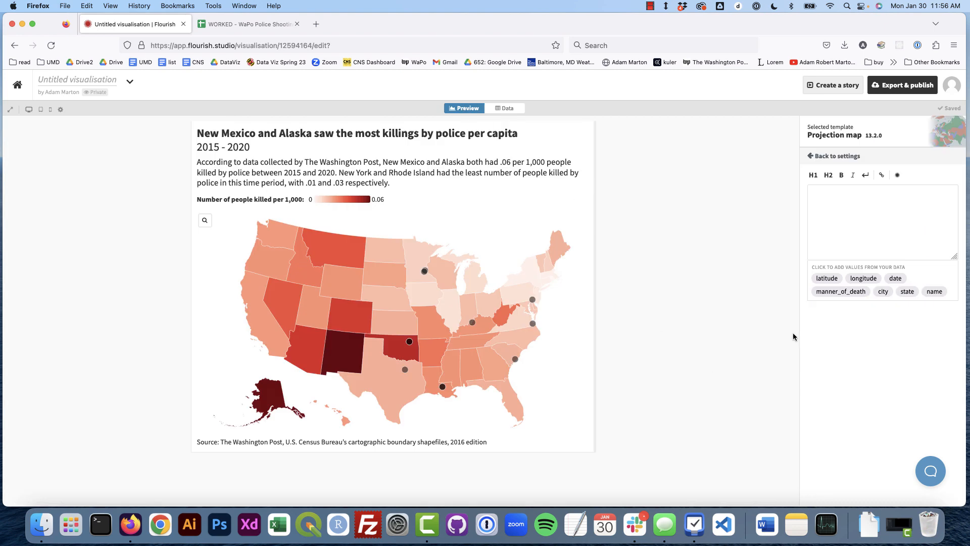
Write the points popup's main content as "{{name}} was {{manner_of_death}} by police on {{date}} in {{city}}, {{state}}".
{"action": "left_click", "coordinate": [937, 292]}
{"action": "type", "text": "was"}
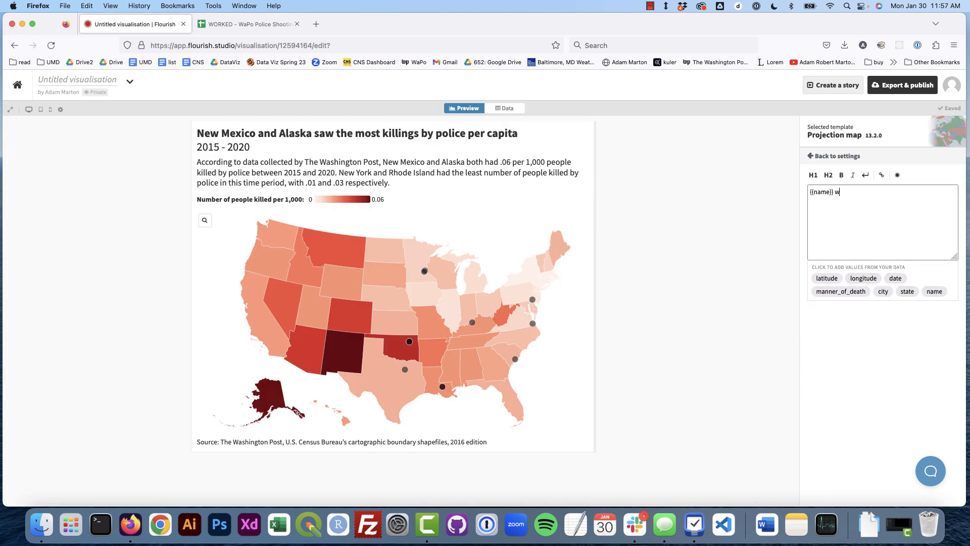
{"action": "left_click", "coordinate": [841, 292]}
{"action": "left_click", "coordinate": [895, 279]}
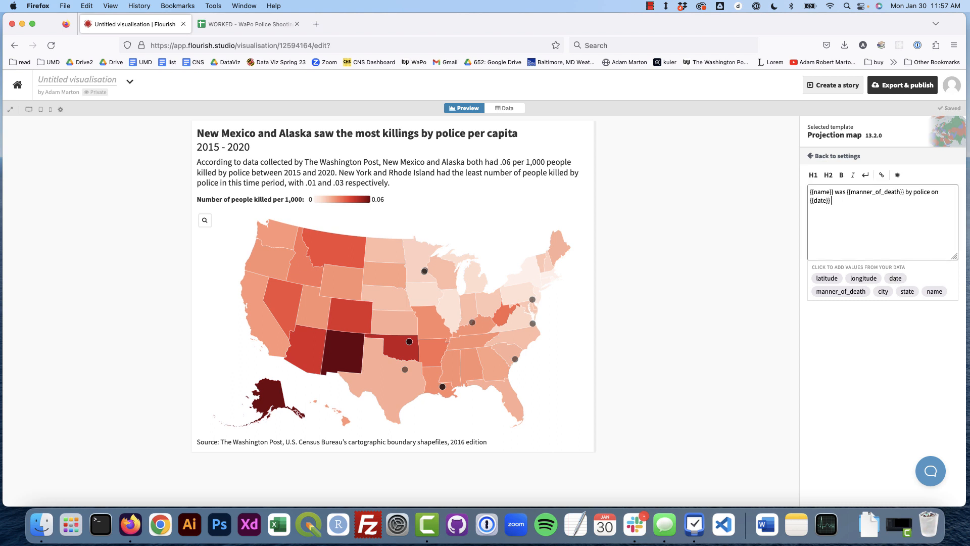
{"action": "type", "text": "in"}
{"action": "left_click", "coordinate": [883, 292]}
{"action": "type", "text": ","}
{"action": "left_click", "coordinate": [899, 292]}
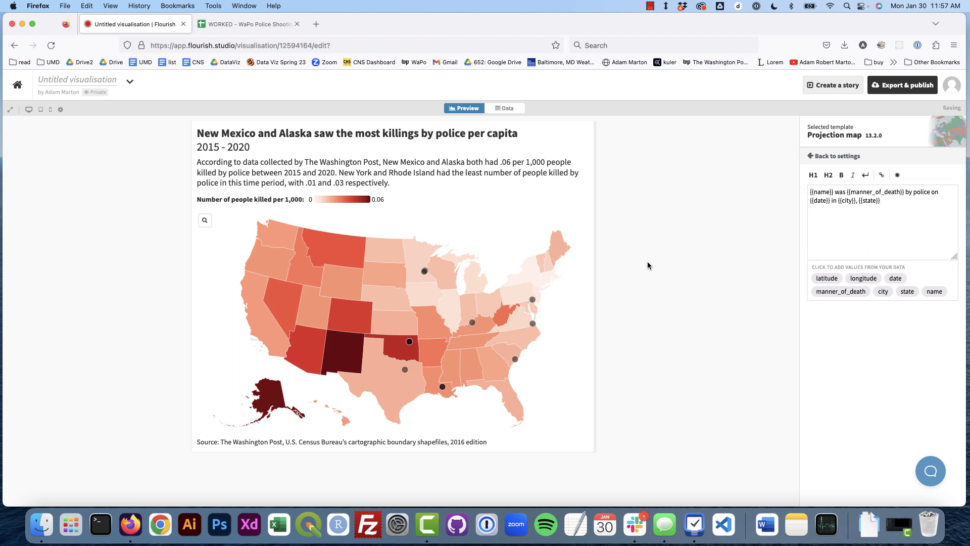
{"action": "mouse_move", "coordinate": [425, 272]}
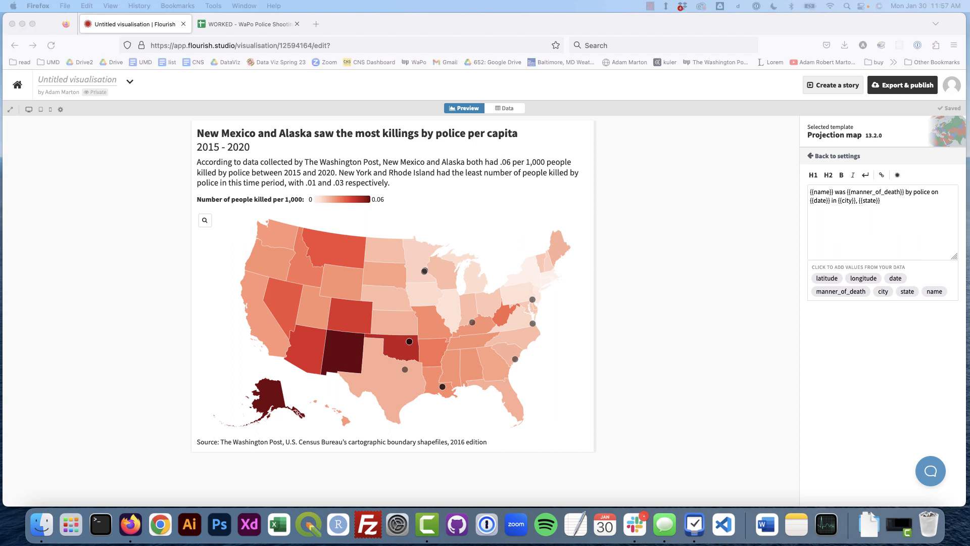
{"action": "left_click", "coordinate": [812, 158]}
{"action": "left_click", "coordinate": [811, 158]}
Append "The dots on the map indicate the location of high profile killings by police during this time frame." to the header text.
{"action": "scroll", "coordinate": [858, 372], "scroll_direction": "down", "scroll_amount": 5}
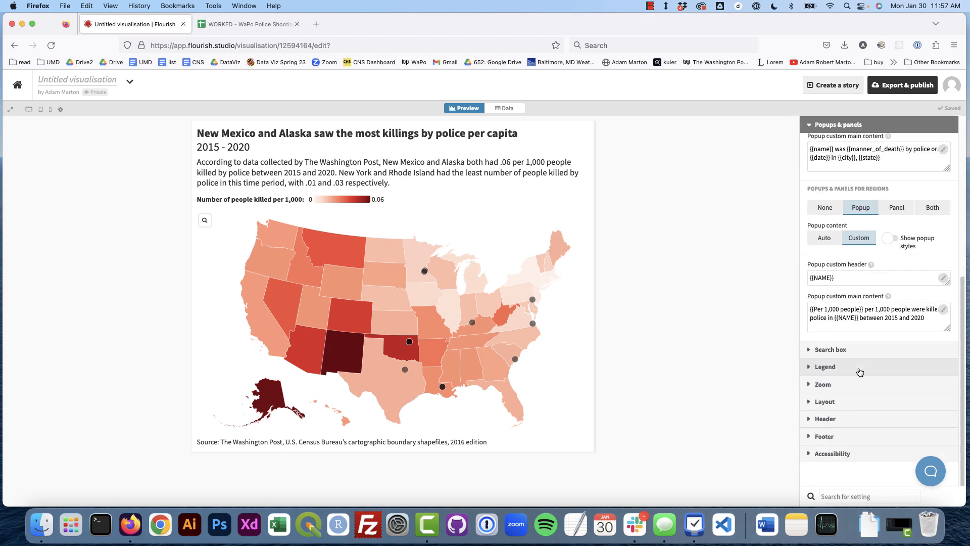
{"action": "scroll", "coordinate": [862, 370], "scroll_direction": "down", "scroll_amount": 2}
{"action": "left_click", "coordinate": [815, 421]}
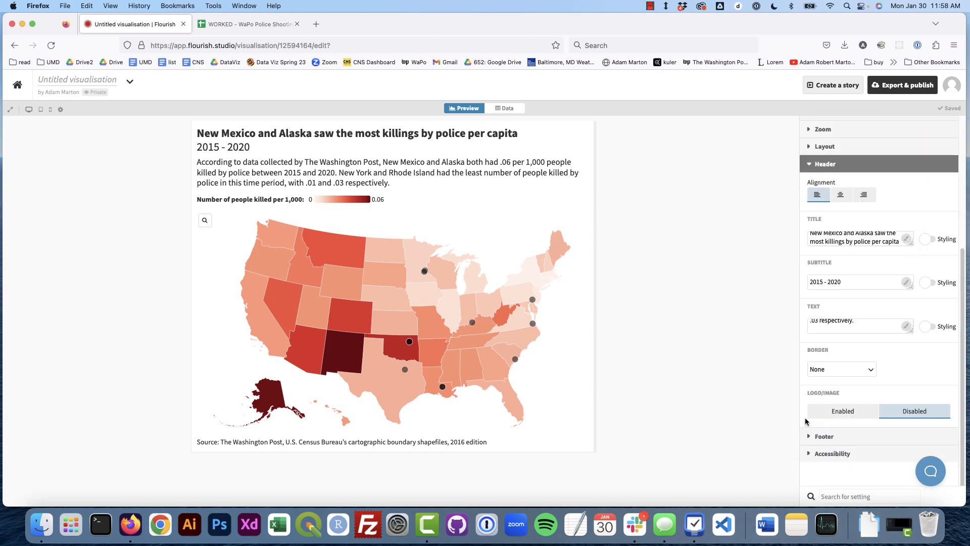
{"action": "left_click", "coordinate": [882, 242]}
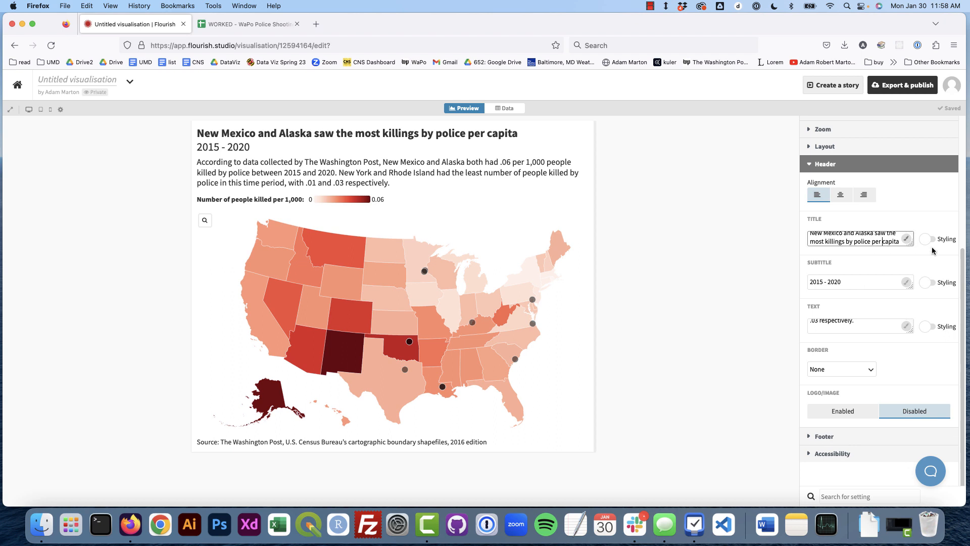
{"action": "left_click", "coordinate": [870, 323]}
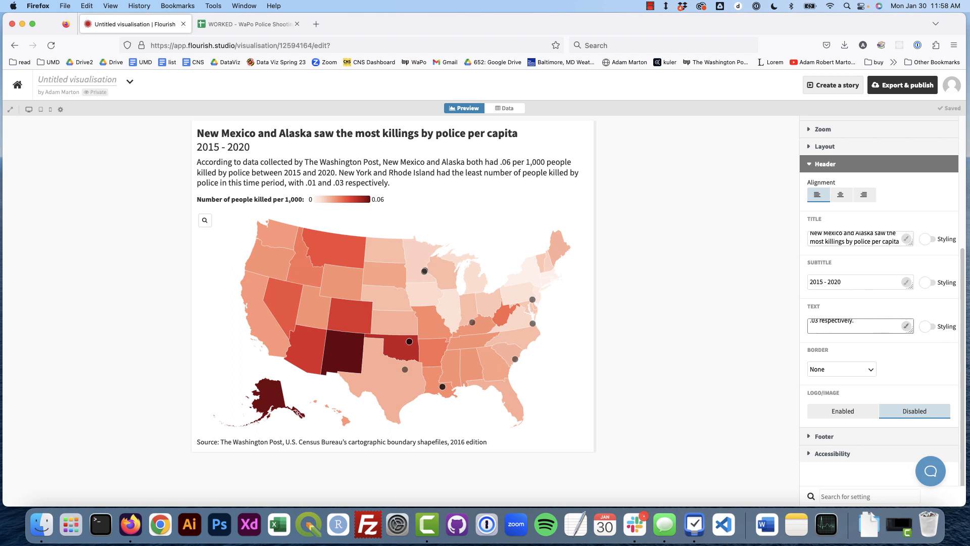
{"action": "type", "text": "The dots on the map indicate the location of high profile killings by police during this time frame."}
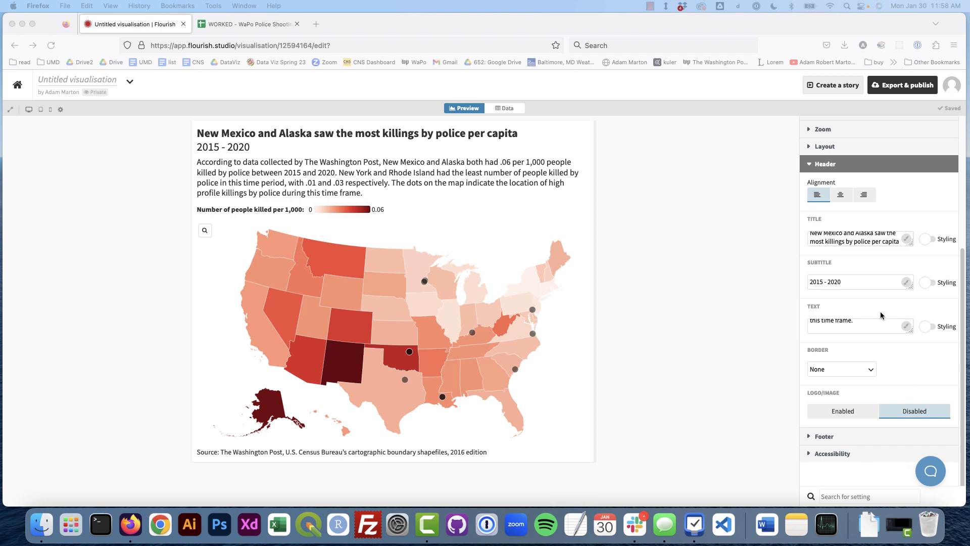
Append ". High profile killings data from The New York Times" to the footer's source name and collapse the footer settings.
{"action": "left_click", "coordinate": [852, 435]}
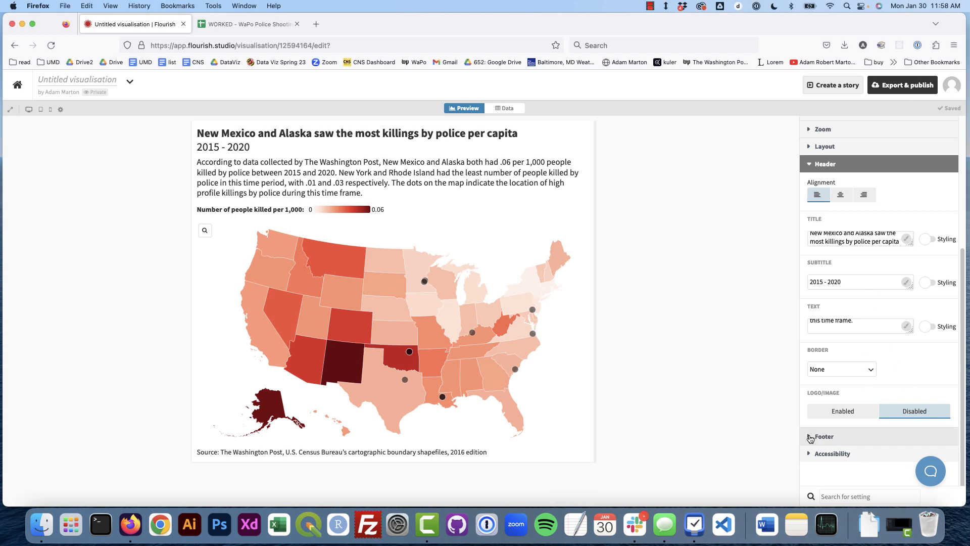
{"action": "left_click", "coordinate": [865, 254]}
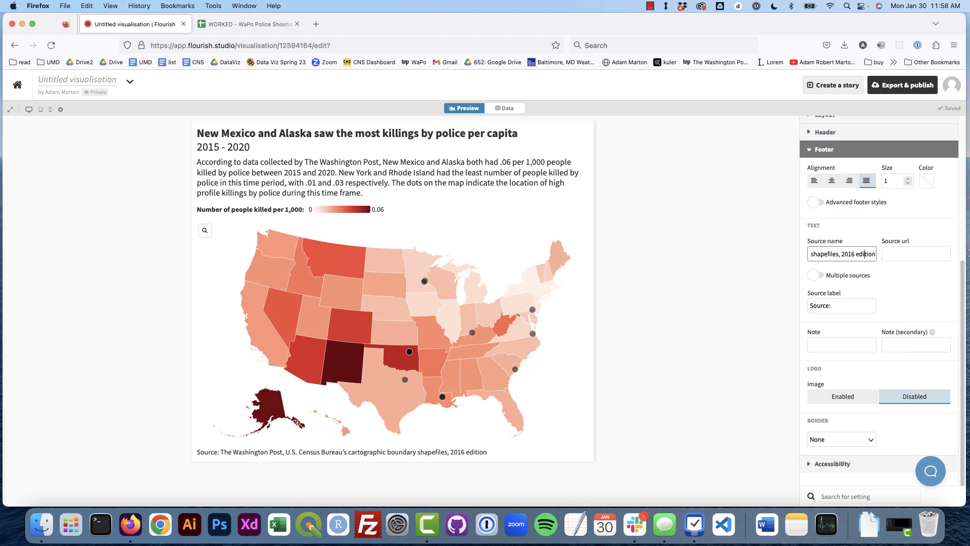
{"action": "type", "text": "."}
{"action": "type", "text": "High profile killings data from The New York Times"}
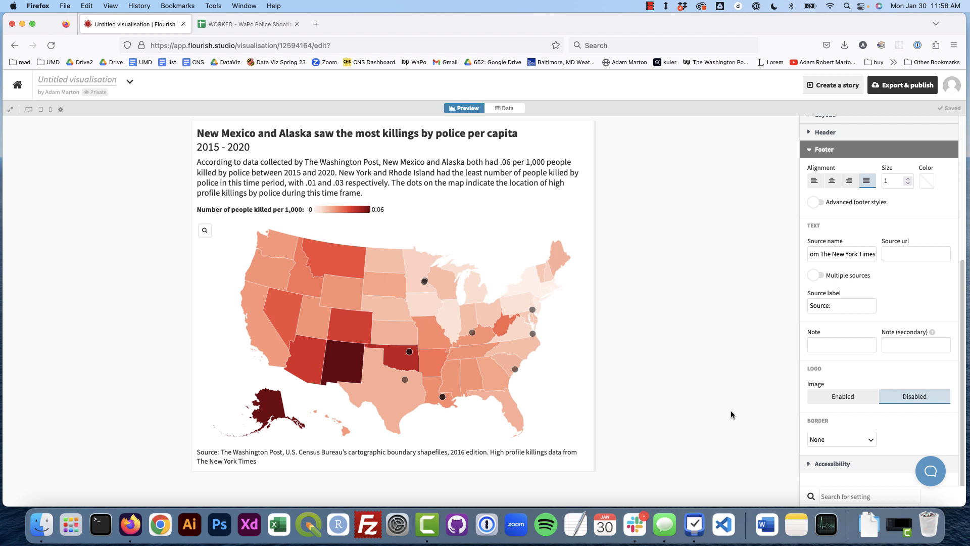
{"action": "scroll", "coordinate": [826, 410], "scroll_direction": "up", "scroll_amount": 4}
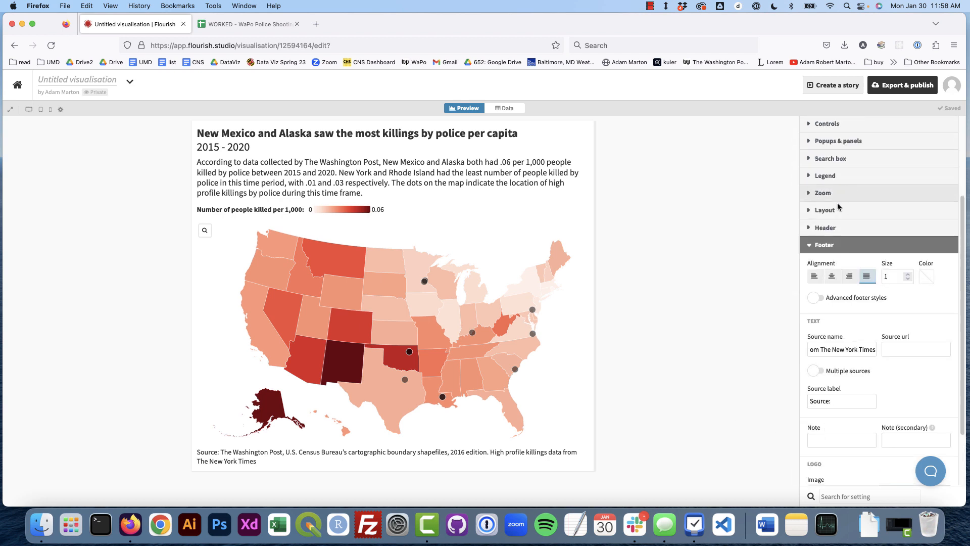
{"action": "left_click", "coordinate": [814, 247]}
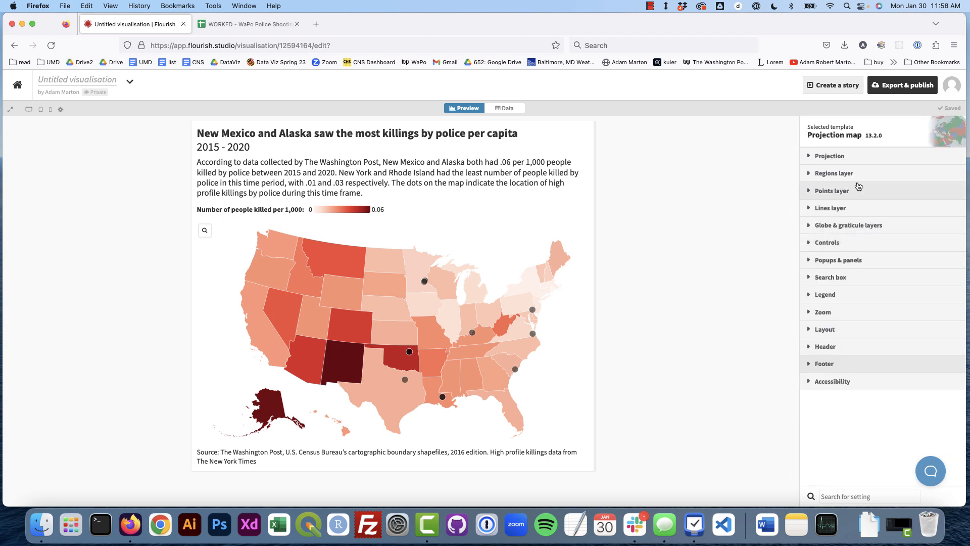